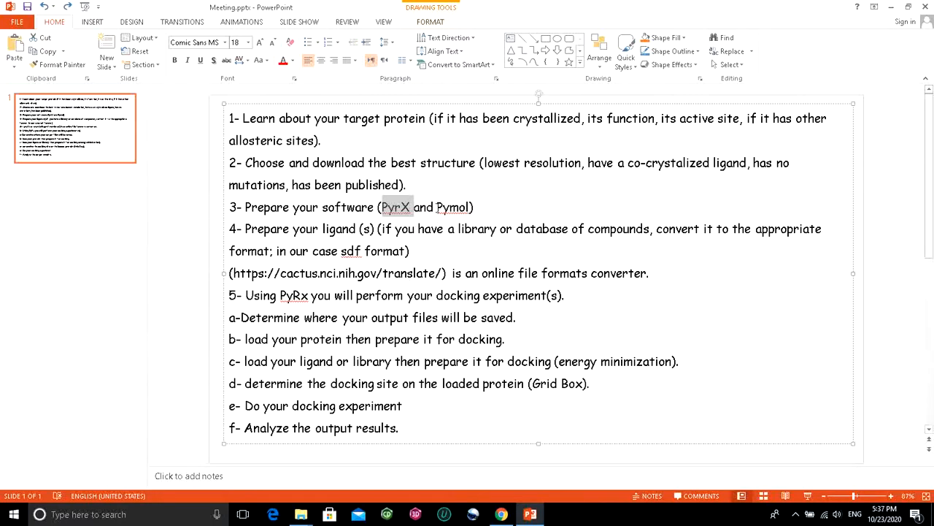
- Highlight "Pymol" and the phrase "and download the best structure" in the docking workflow outline
left_click_drag(436, 207, 472, 207)
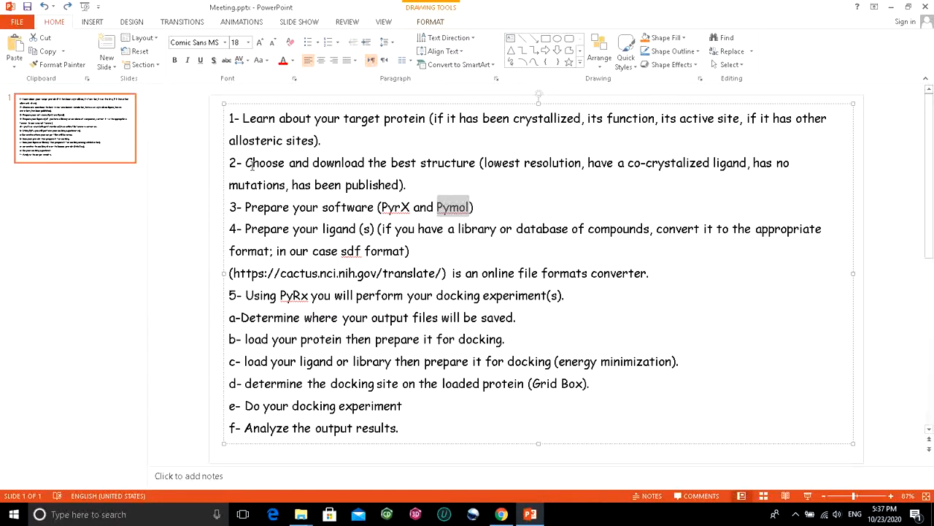
left_click_drag(289, 162, 478, 163)
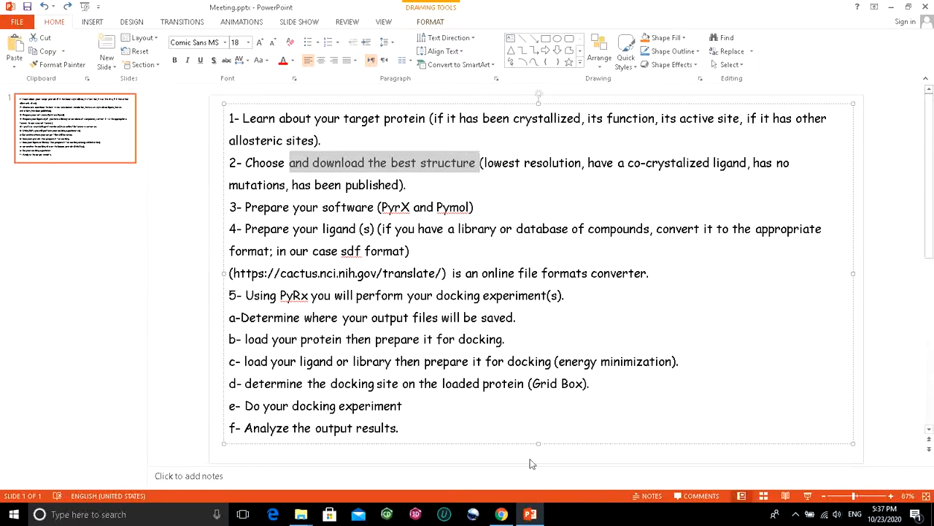
- Switch to Chrome, search Google for "gyras-b e.coli pdb" and look through the RCSB PDB results
left_click(502, 514)
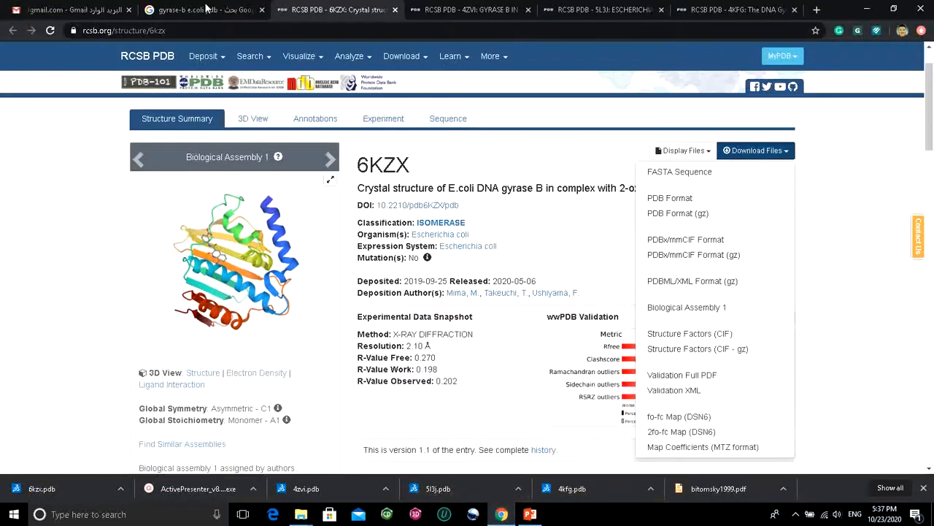
left_click(207, 9)
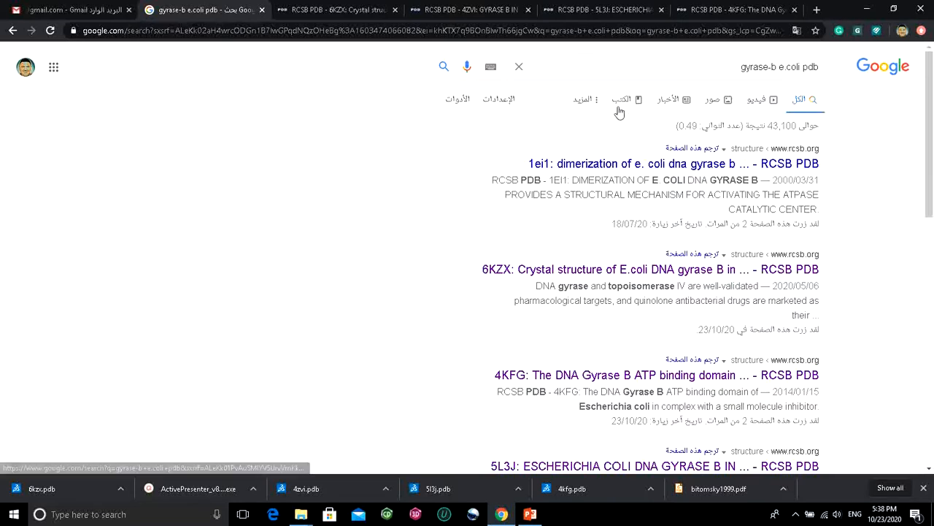
triple_click(683, 66)
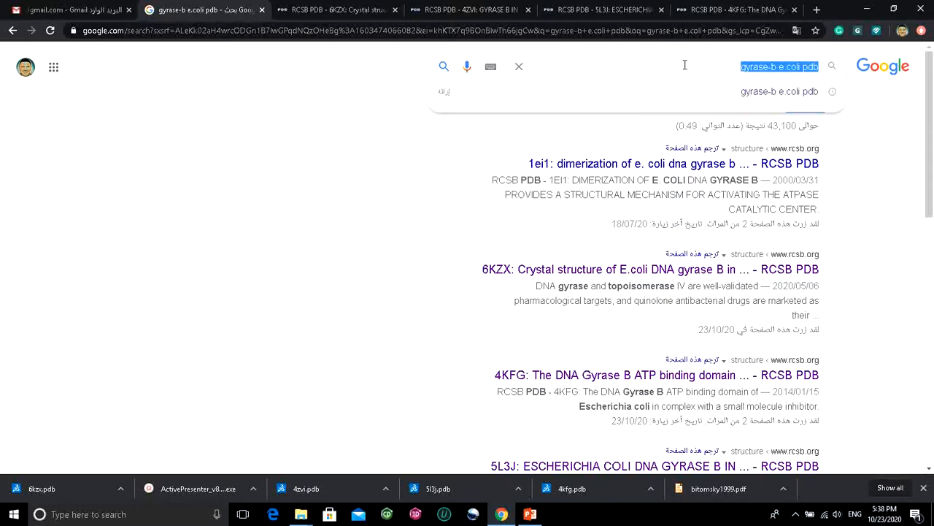
type("gyras")
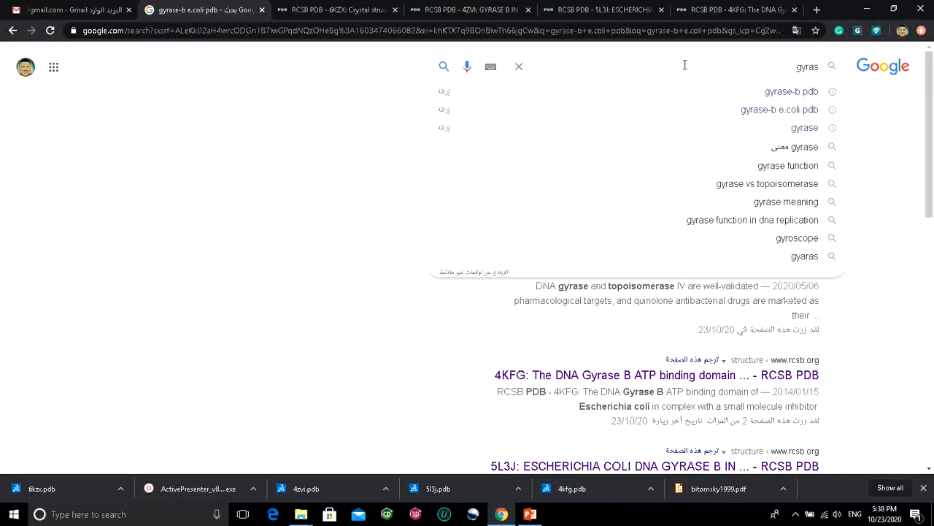
type("-b")
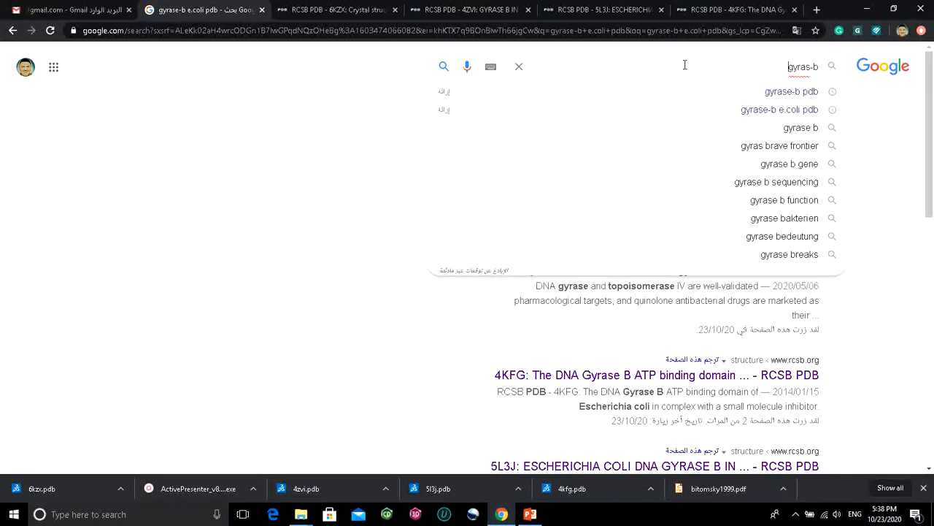
type(" e")
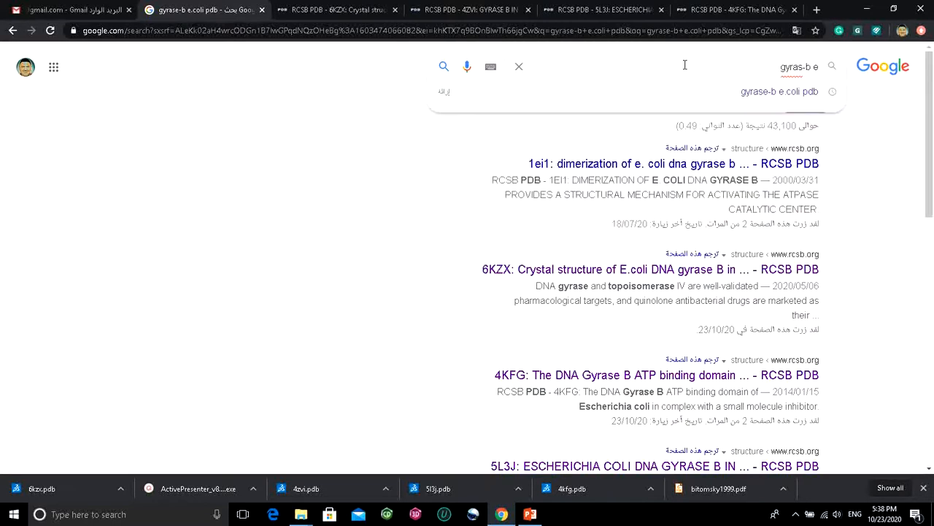
type(".coli pdb")
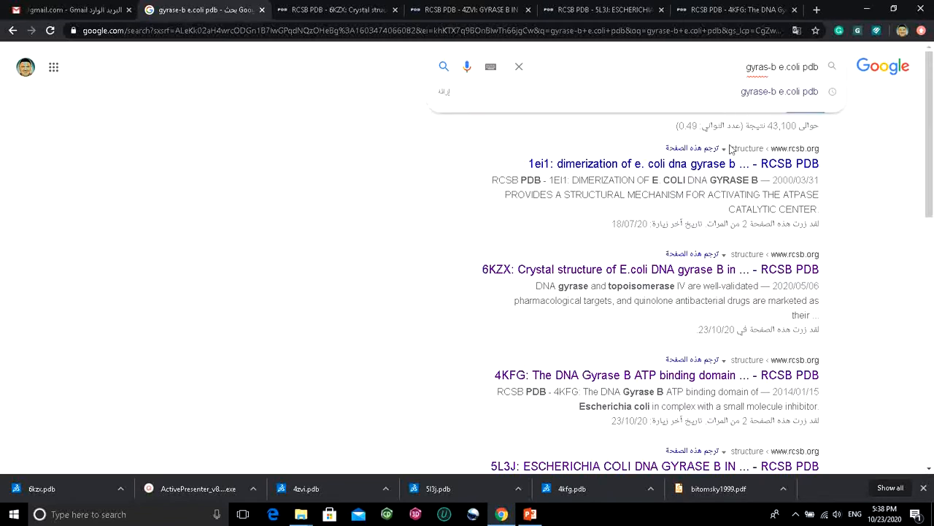
left_click(776, 92)
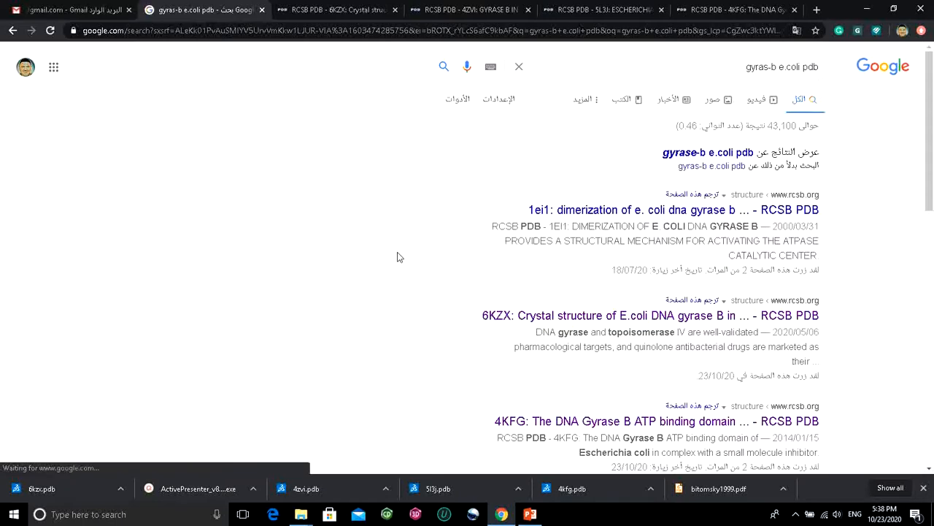
scroll(398, 257, "down", 1)
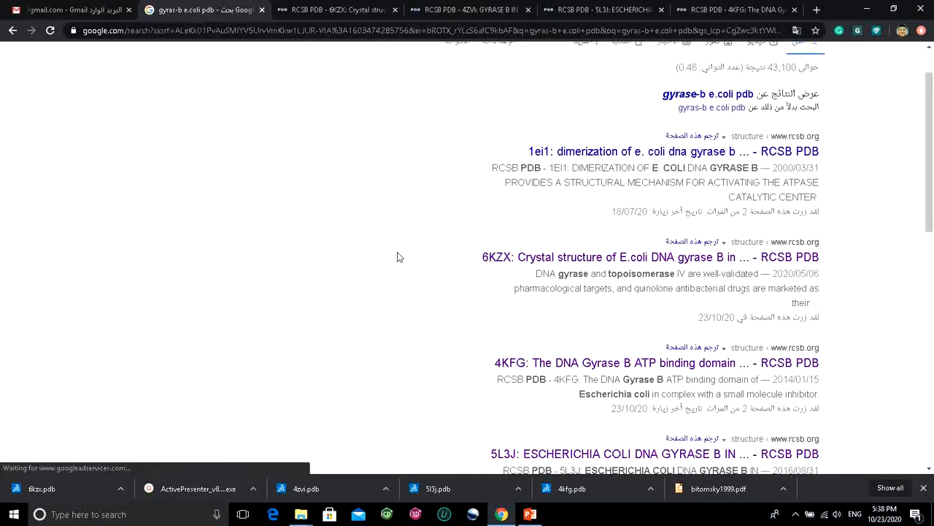
scroll(398, 257, "up", 1)
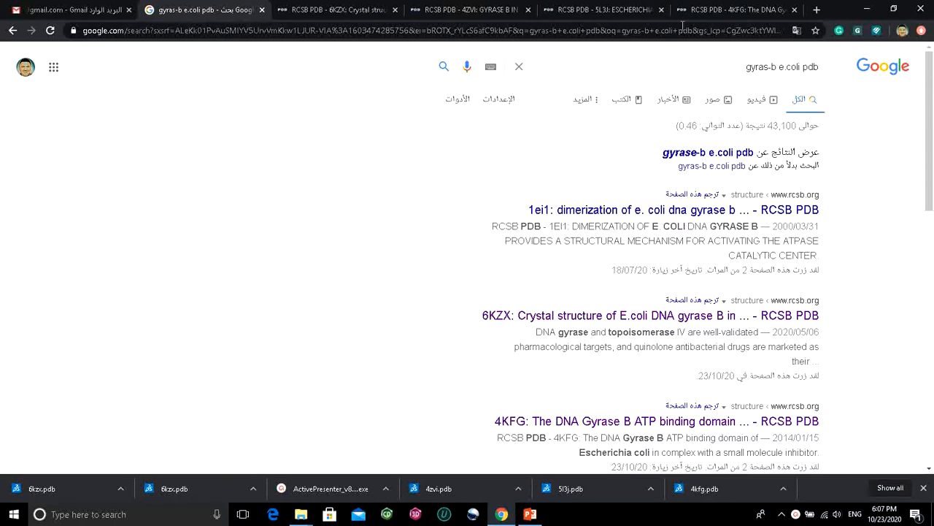
- Open the 4KFG entry on RCSB PDB and examine its organism, mutations, resolution and literature status
left_click(718, 8)
scroll(460, 193, "up", 1)
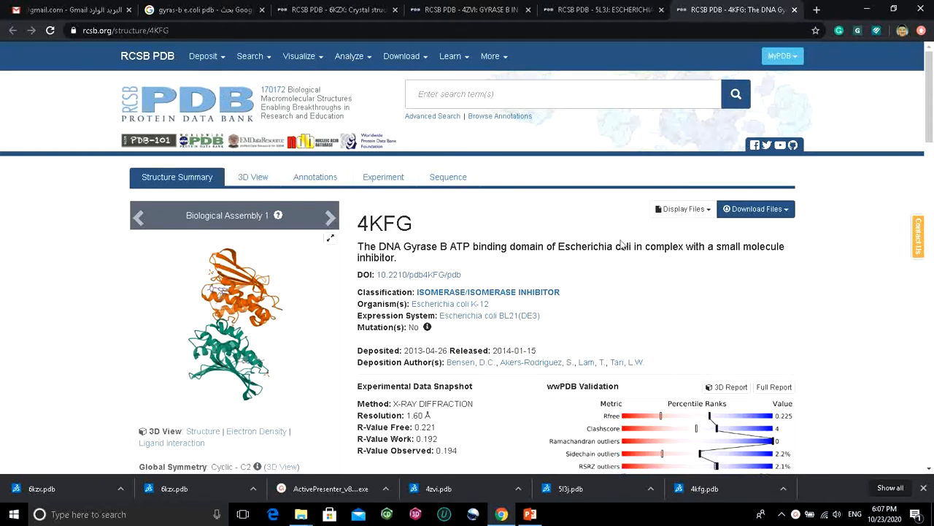
scroll(669, 322, "down", 1)
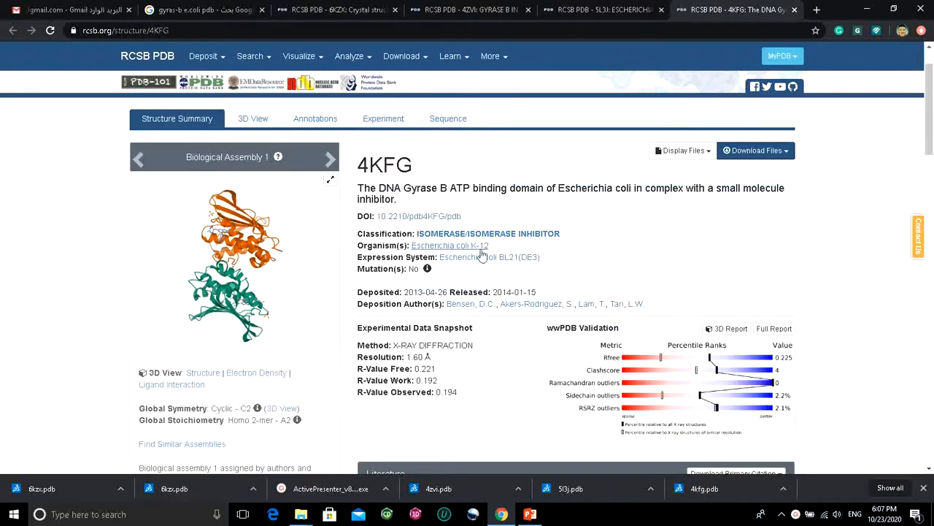
scroll(457, 365, "down", 2)
scroll(455, 358, "down", 7)
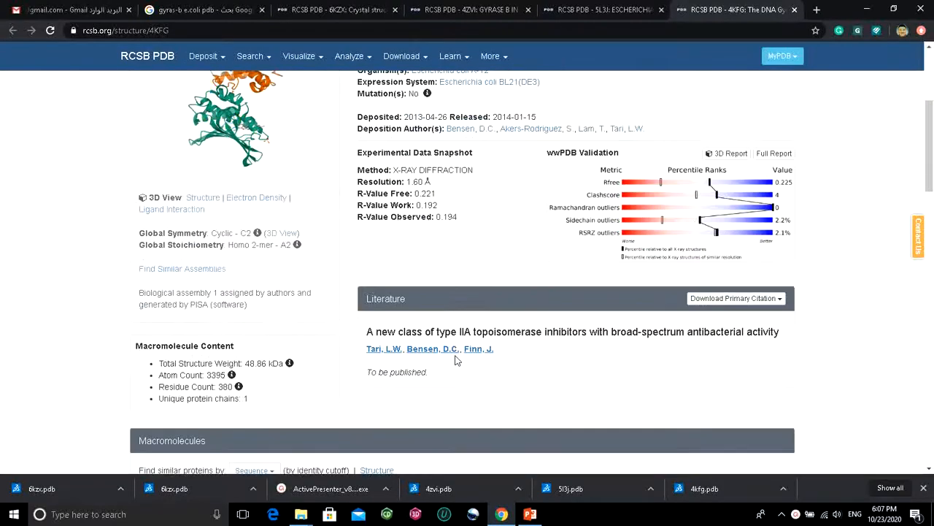
scroll(456, 357, "up", 7)
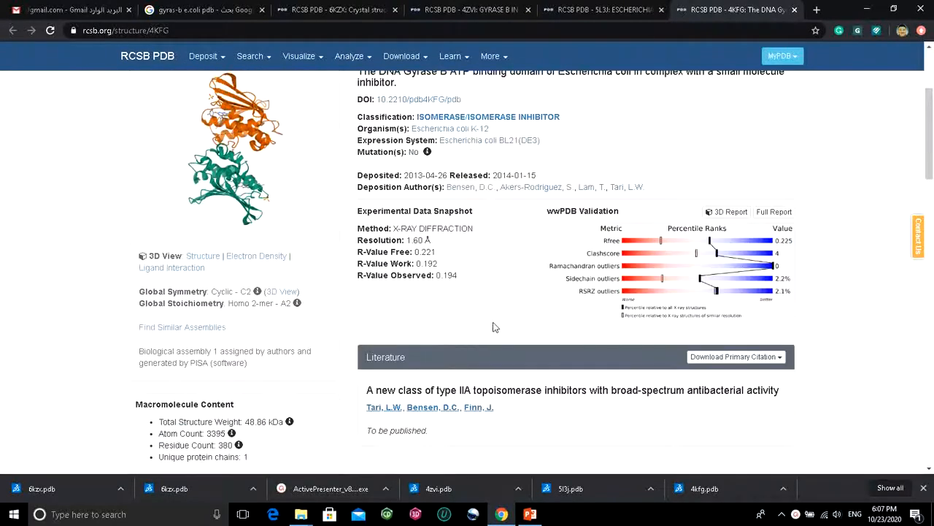
scroll(496, 321, "up", 2)
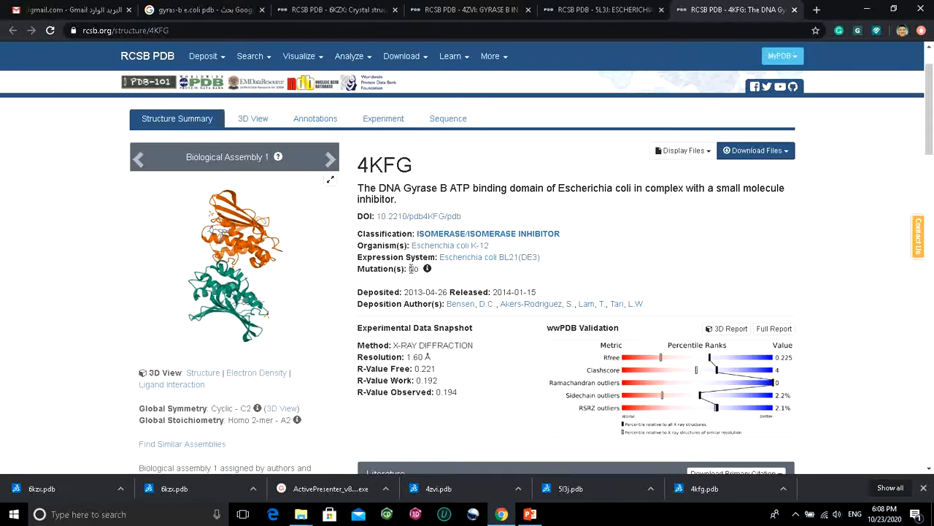
- Examine the 4KFG entry's macromolecule details, protein feature view and co-crystallized ligands
scroll(411, 269, "down", 6)
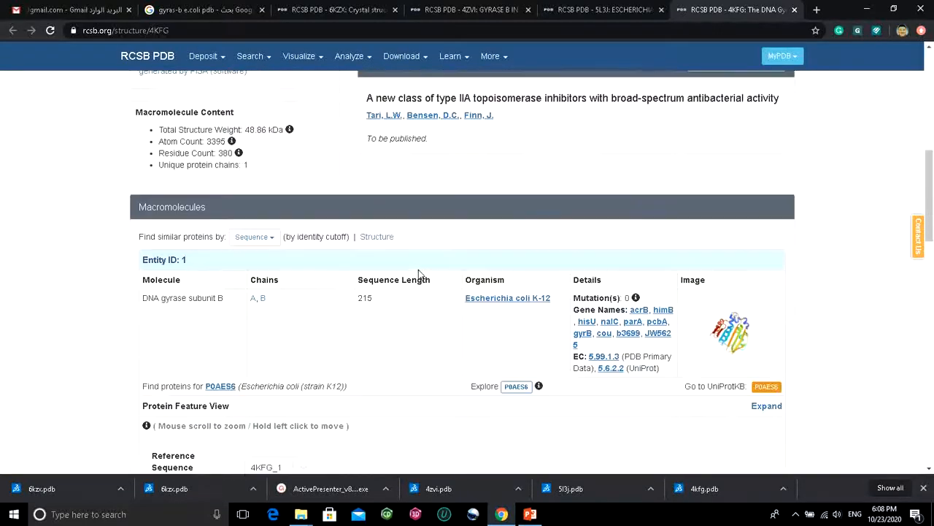
scroll(419, 270, "down", 2)
scroll(397, 358, "down", 1)
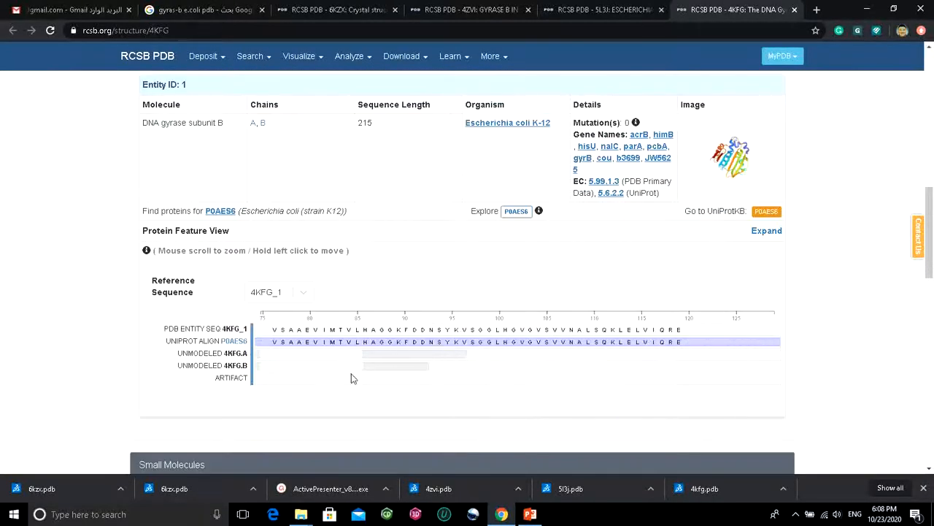
scroll(600, 402, "down", 1)
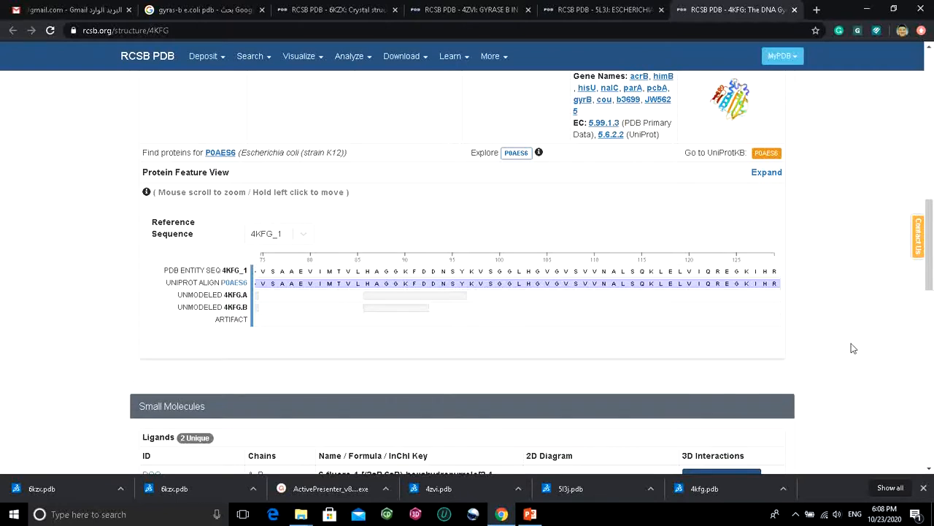
scroll(853, 348, "down", 2)
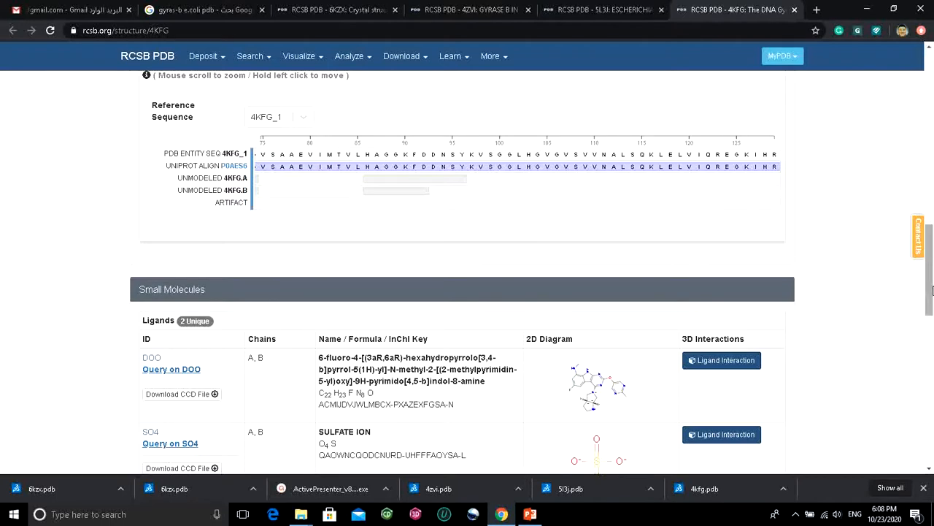
- Review the 4KFG entry's experimental data again and check its Literature section for publication status
left_click_drag(933, 289, 932, 139)
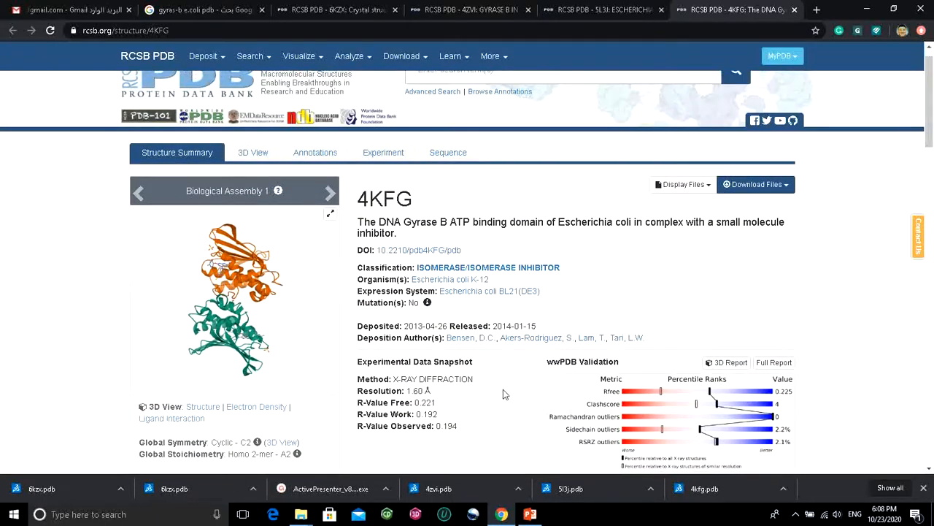
scroll(497, 402, "down", 1)
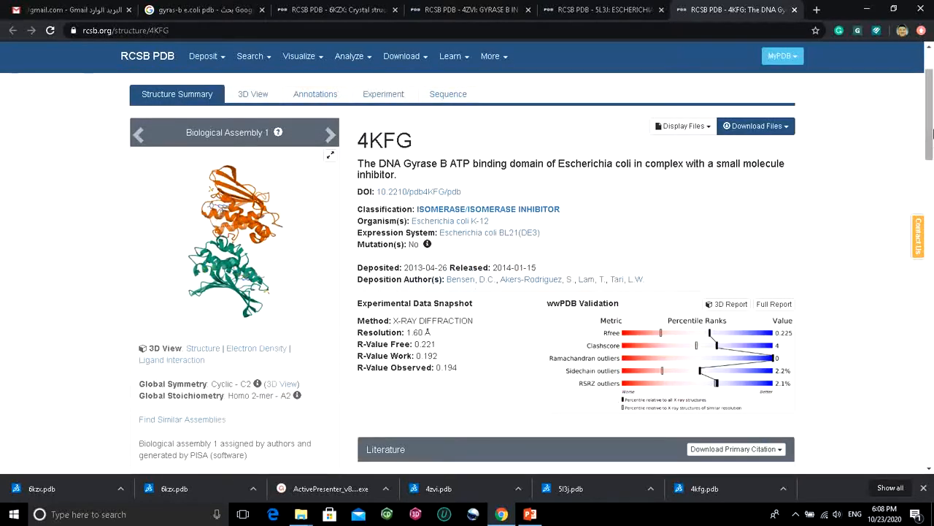
left_click_drag(932, 134, 933, 189)
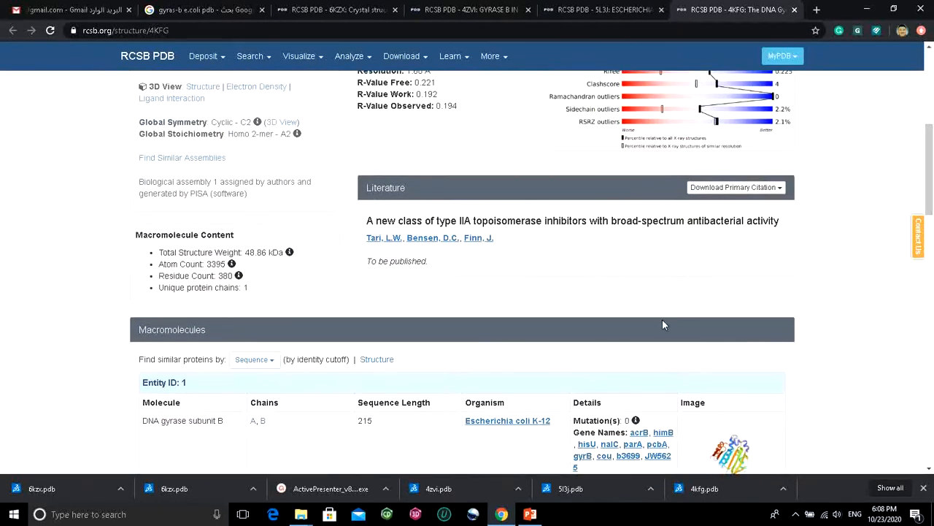
scroll(580, 291, "down", 1)
scroll(905, 184, "down", 1)
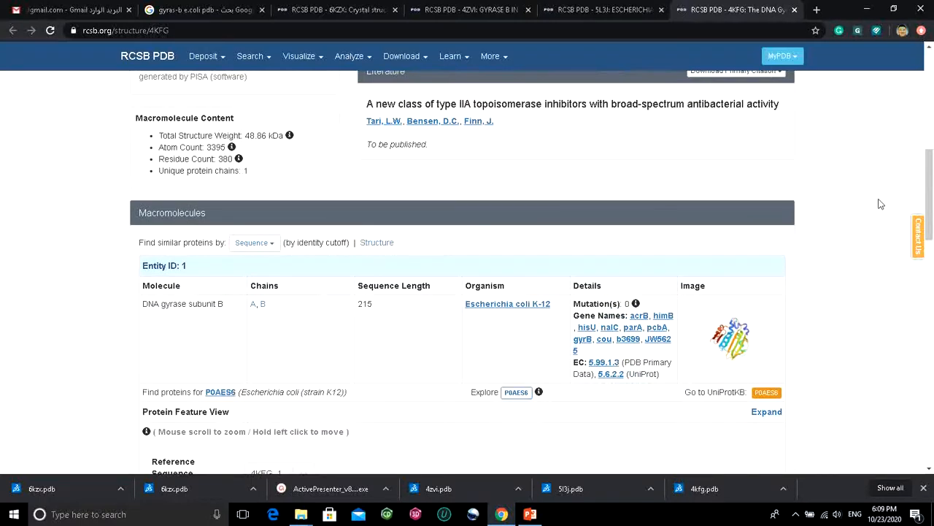
scroll(878, 202, "up", 2)
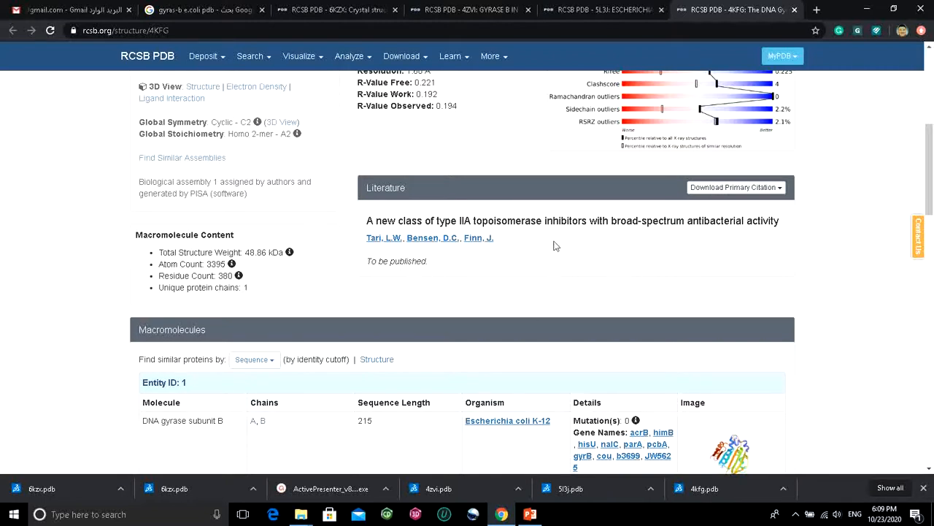
- Open the 5L3J entry and examine its mutations, resolution, published literature and co-crystallized ligands
left_click(591, 8)
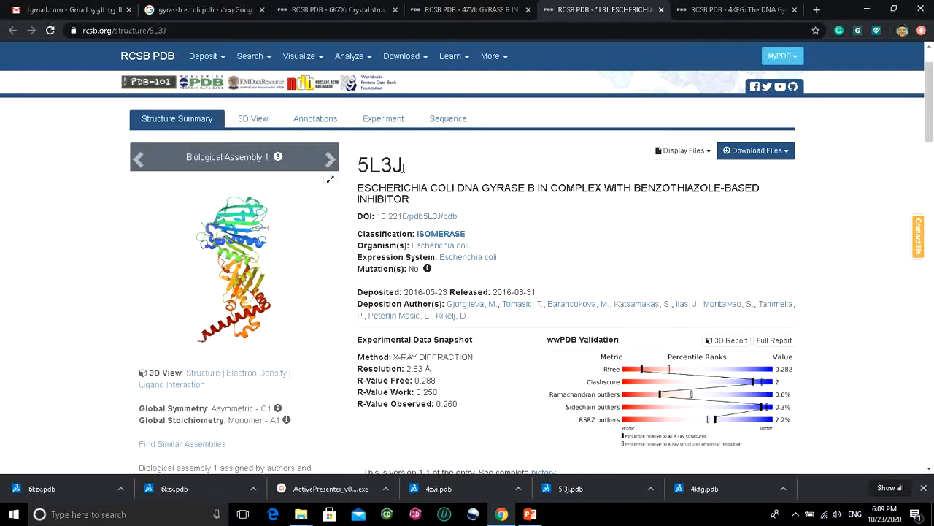
scroll(449, 289, "down", 1)
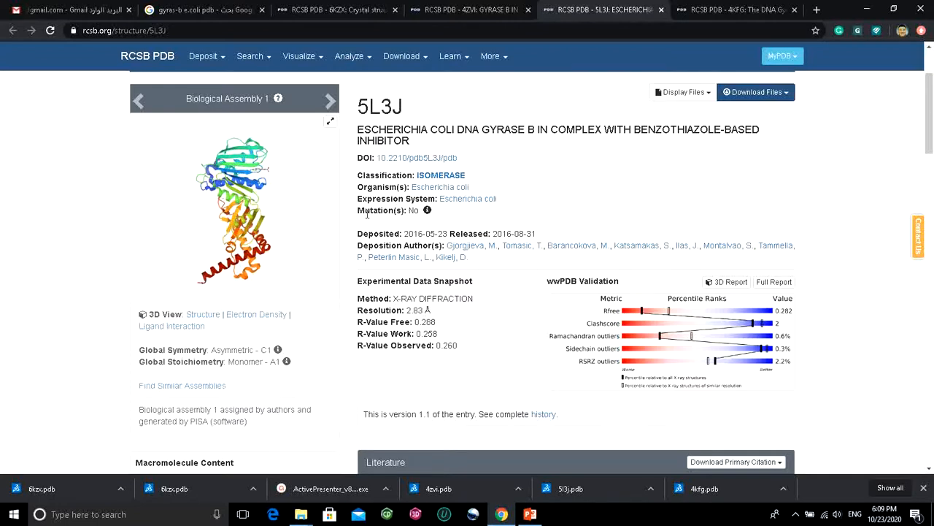
scroll(521, 220, "down", 10)
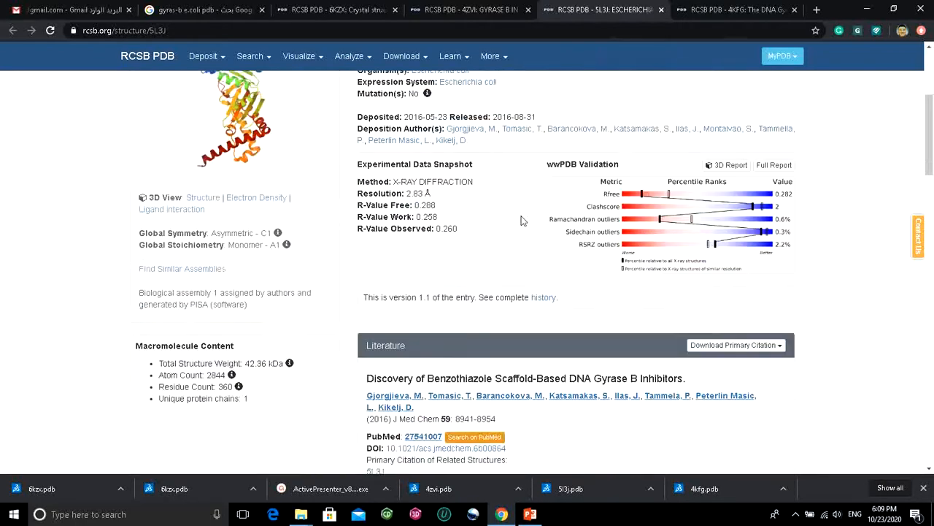
scroll(692, 348, "down", 2)
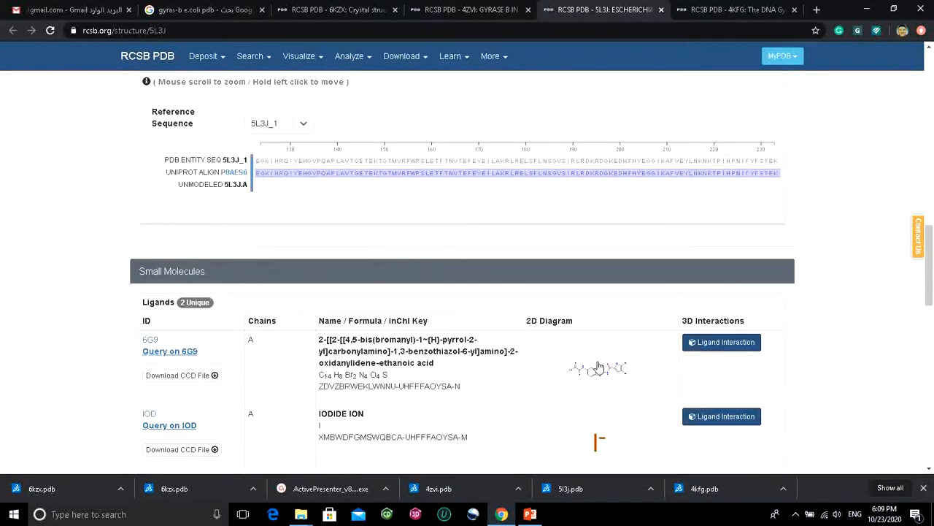
left_click_drag(931, 265, 933, 154)
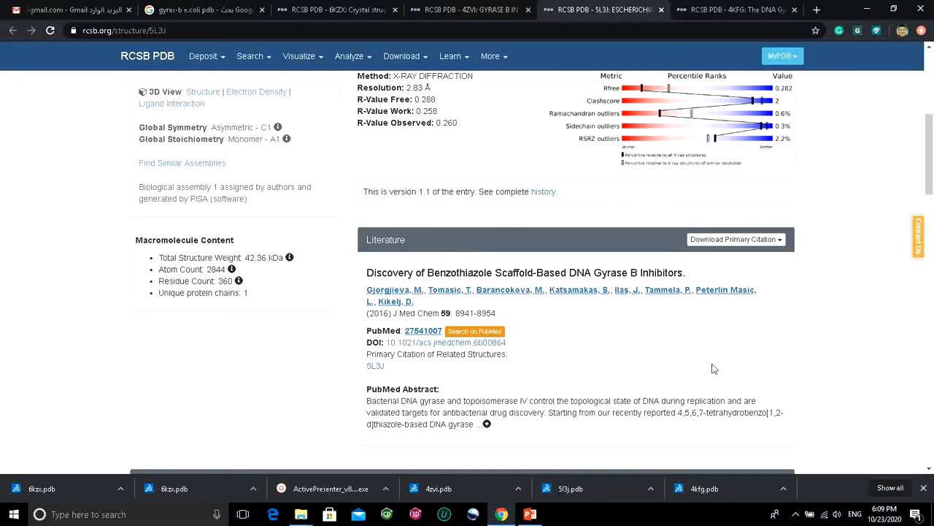
scroll(659, 360, "up", 1)
scroll(555, 368, "up", 1)
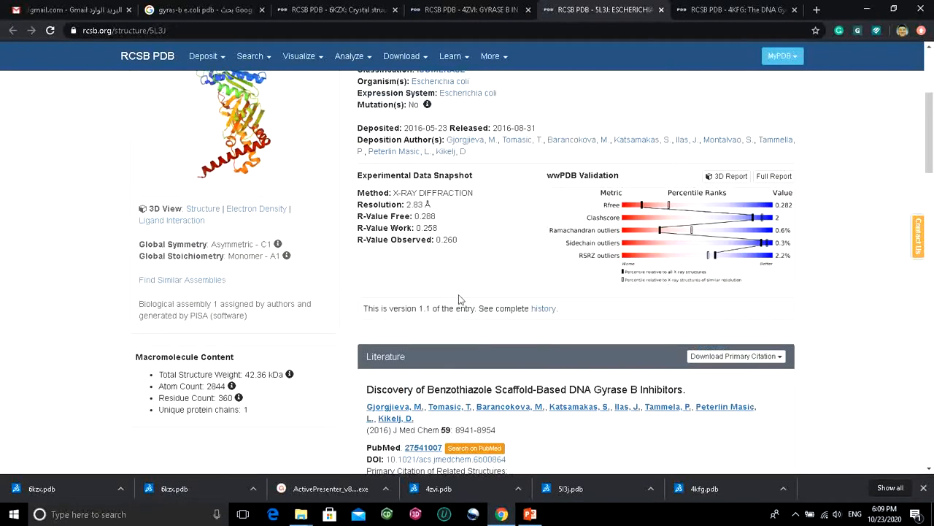
scroll(480, 241, "up", 1)
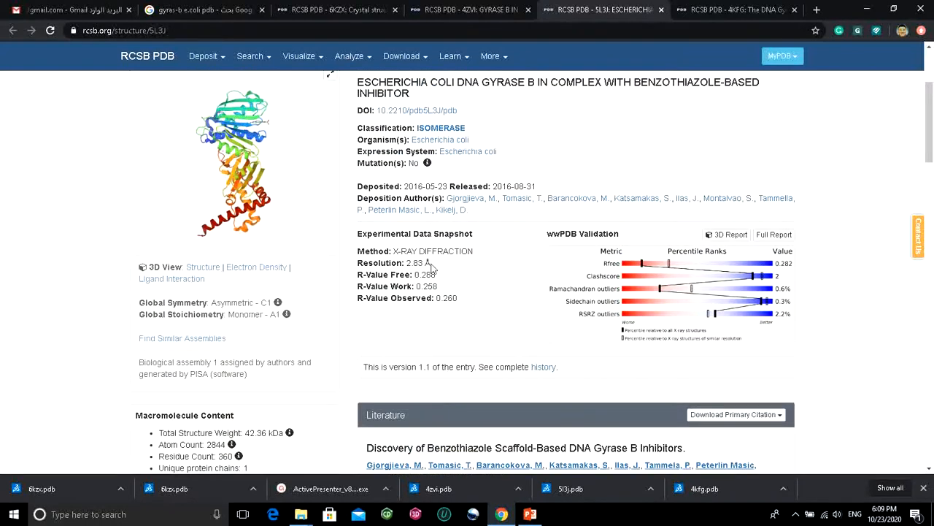
- Open the 4ZVI entry and examine its mutations, resolution, published literature and co-crystallized ligands
left_click(433, 10)
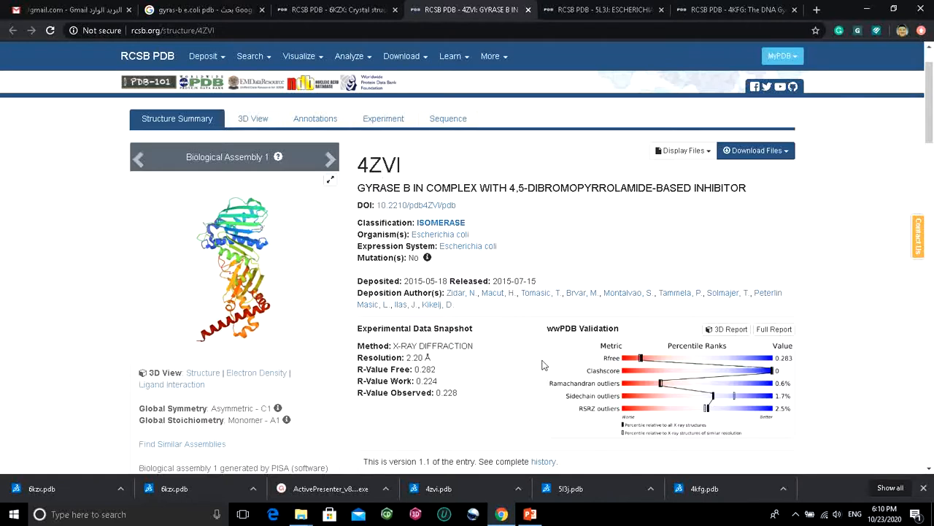
scroll(522, 370, "down", 2)
scroll(521, 370, "down", 3)
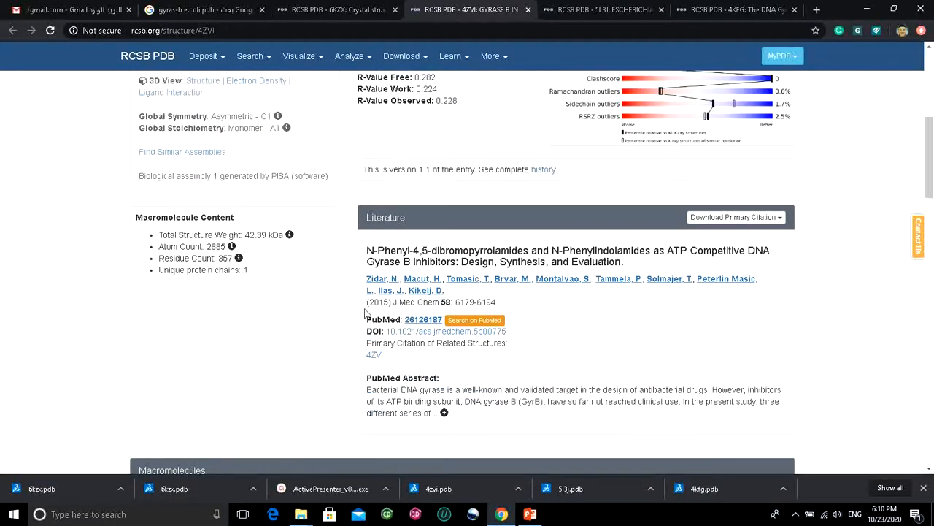
scroll(462, 343, "down", 1)
scroll(461, 341, "down", 10)
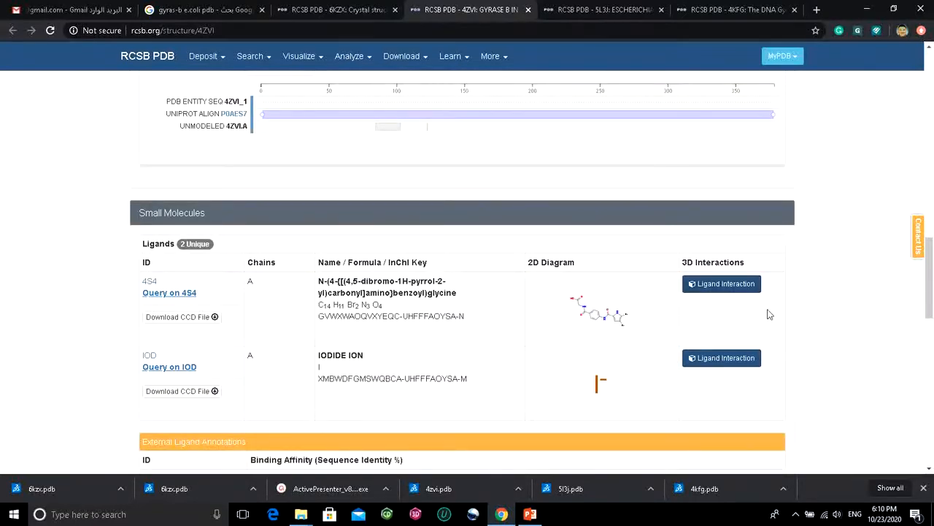
scroll(496, 362, "up", 11)
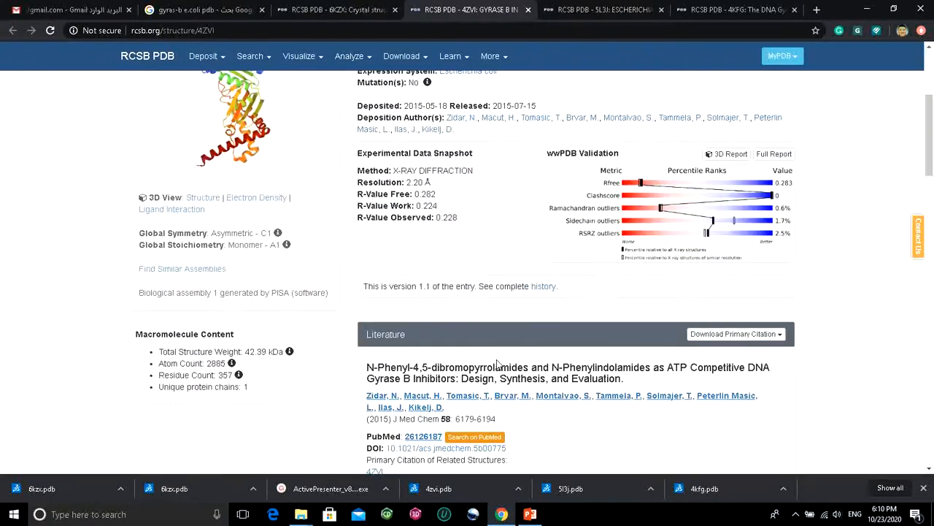
- Open the 6KZX entry and examine its mutations, resolution, publication, macromolecule details and co-crystallized ligand
left_click(311, 8)
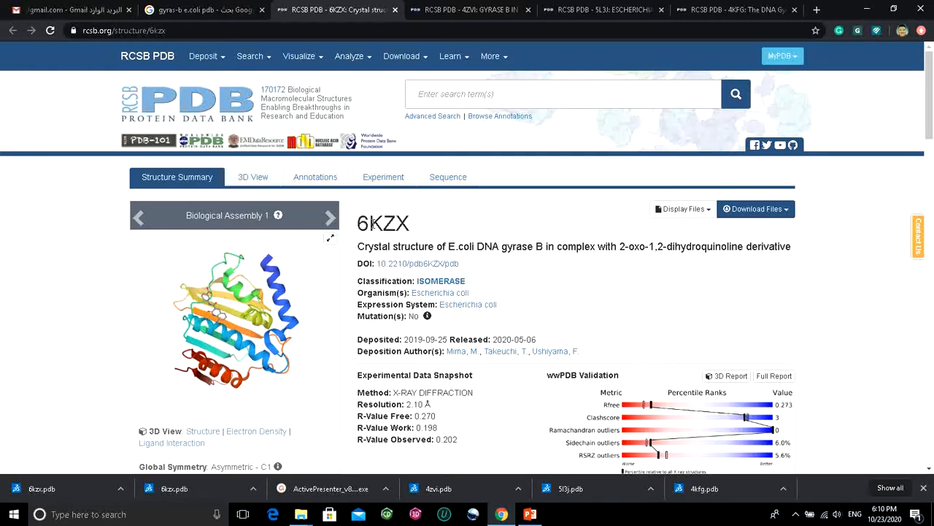
scroll(634, 330, "down", 1)
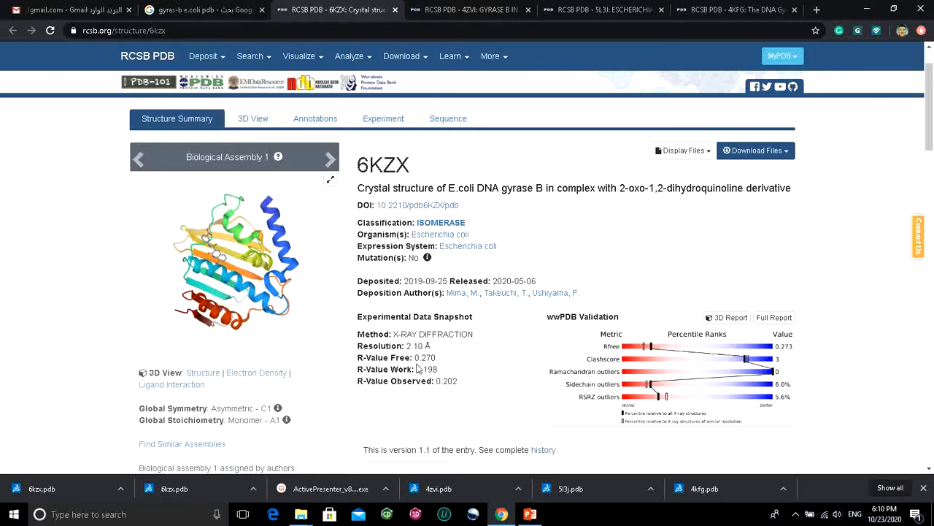
scroll(353, 264, "down", 3)
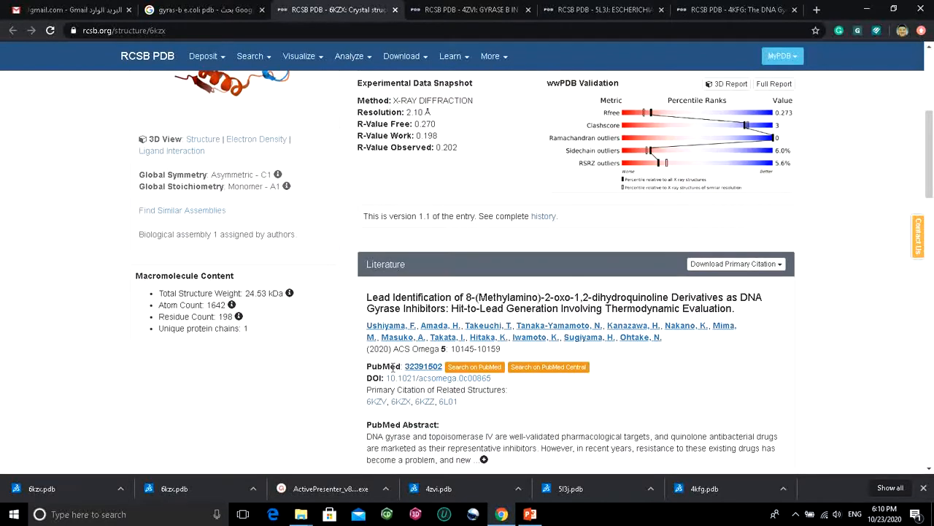
scroll(396, 358, "down", 5)
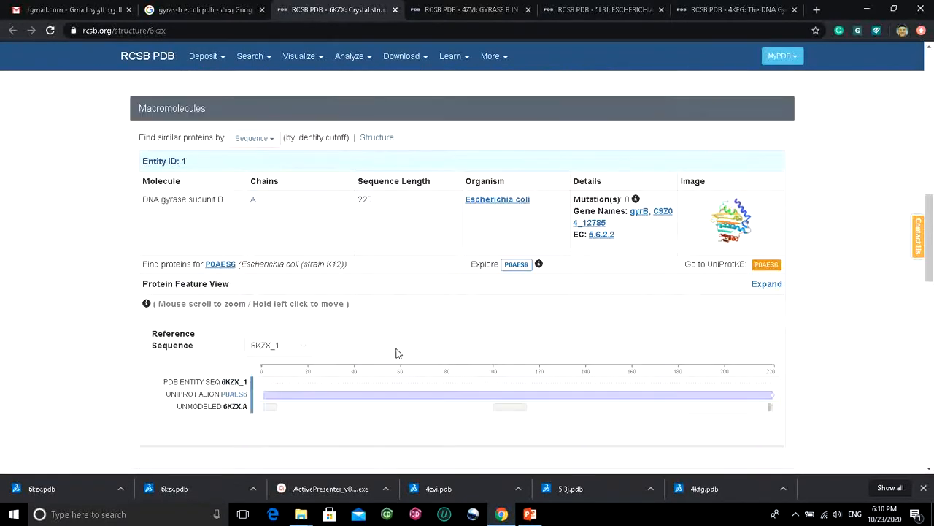
scroll(396, 353, "down", 4)
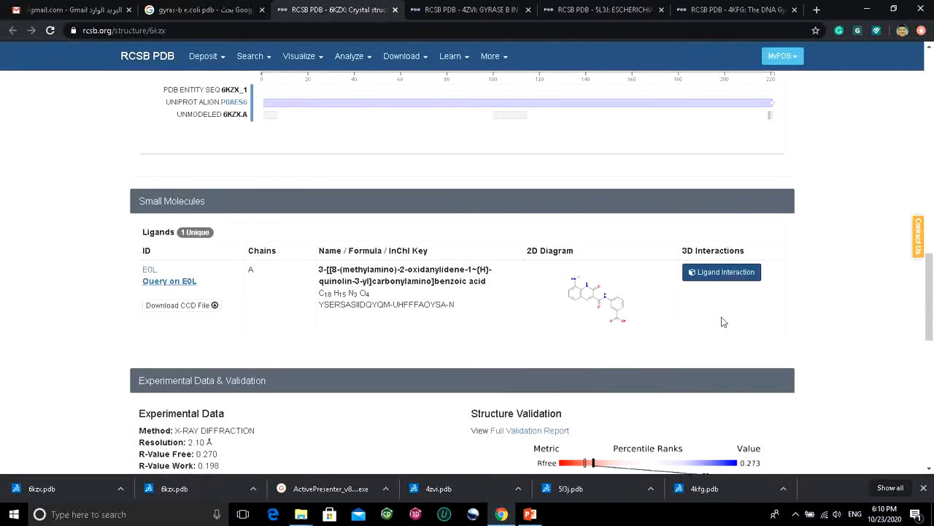
scroll(653, 319, "down", 1)
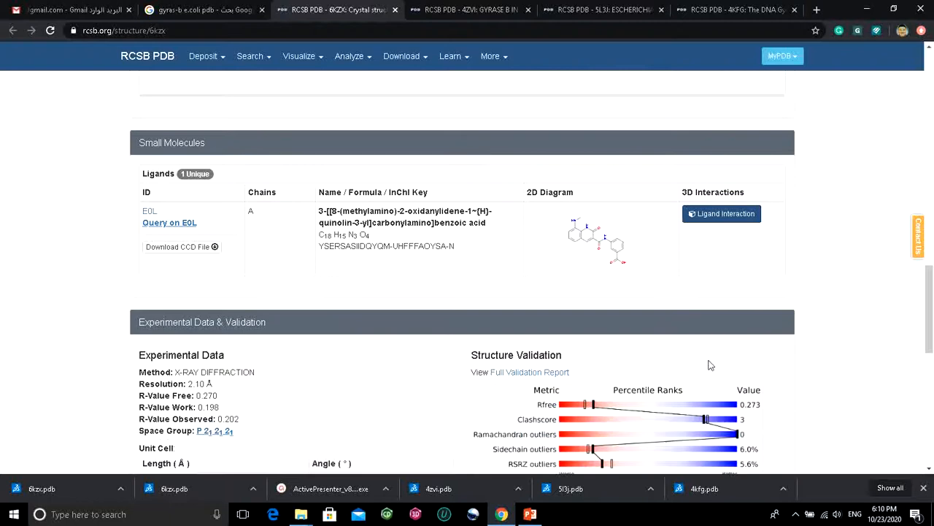
left_click(796, 514)
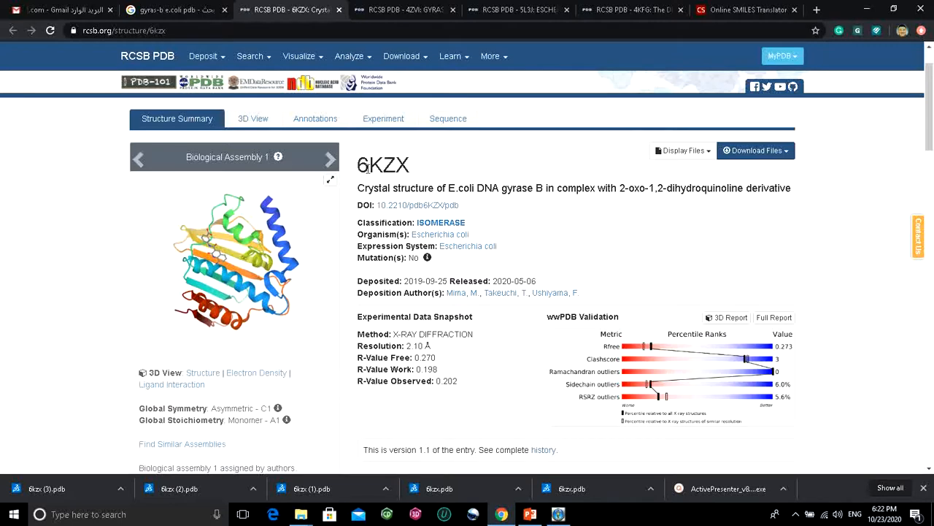
- Download the 6KZX structure in PDB format and check the downloaded file in the Downloads folder
left_click(755, 151)
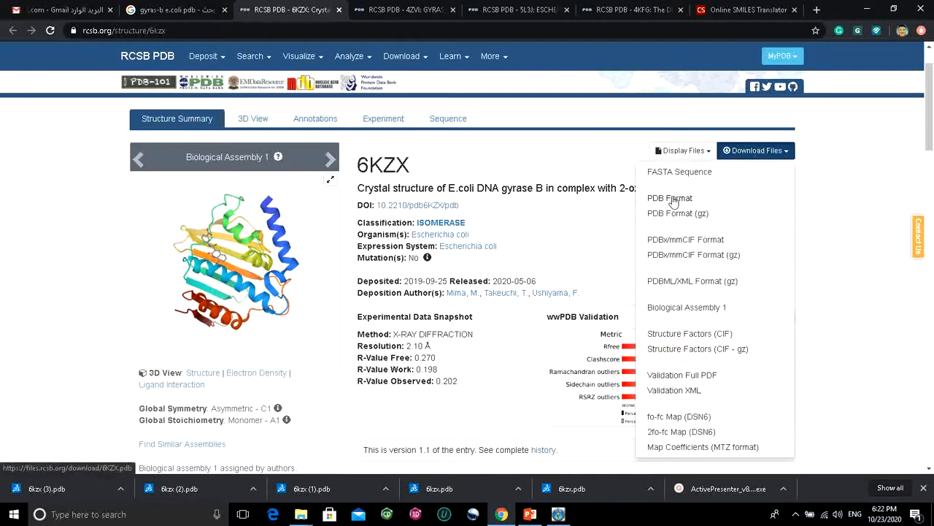
left_click(774, 207)
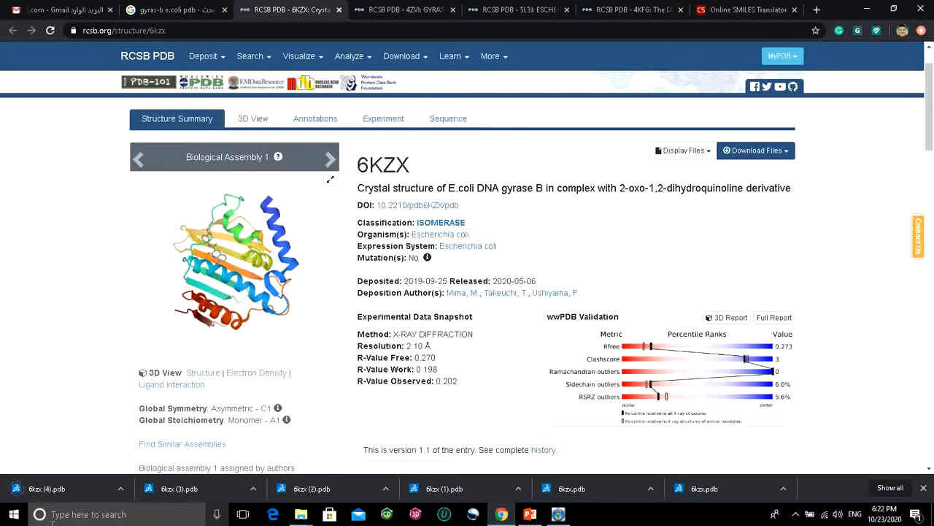
right_click(53, 489)
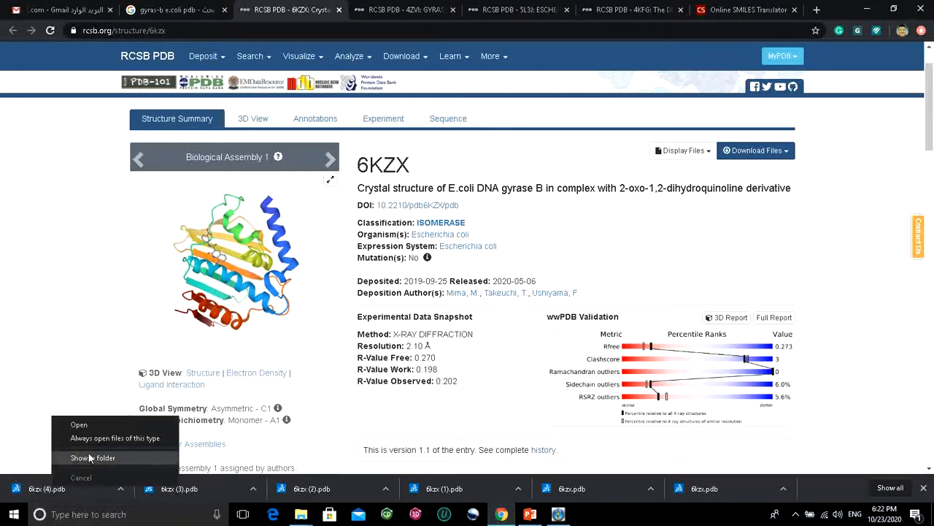
left_click(89, 458)
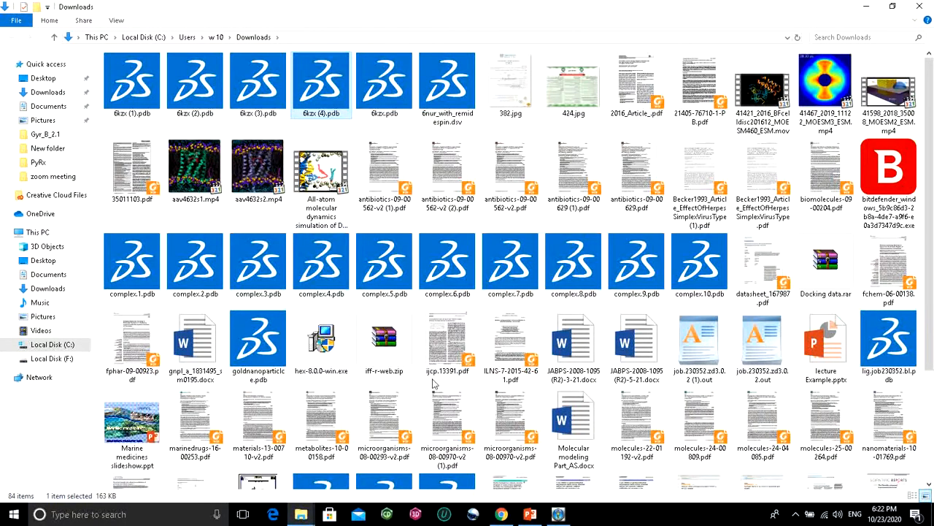
scroll(295, 361, "down", 3)
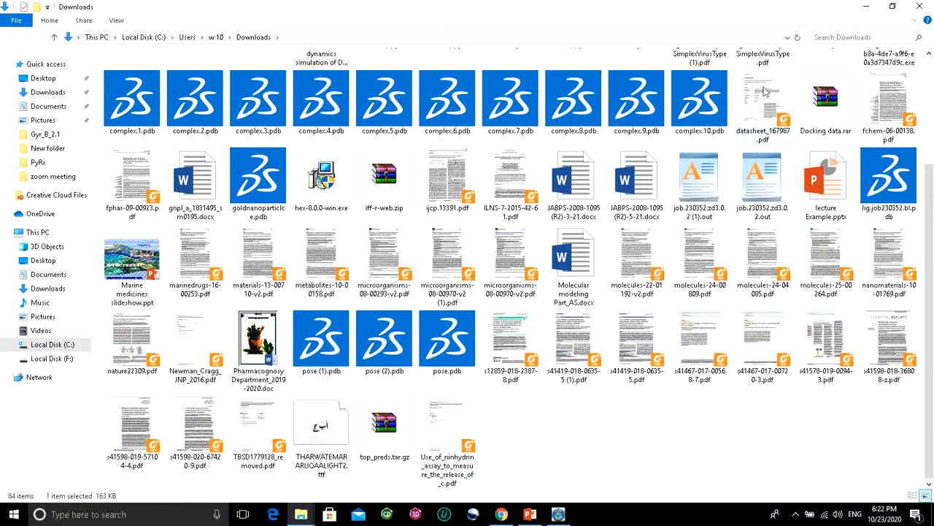
left_click(923, 8)
- Locate the downloaded 6kzx (4).pdb file in its folder again and copy it
right_click(56, 488)
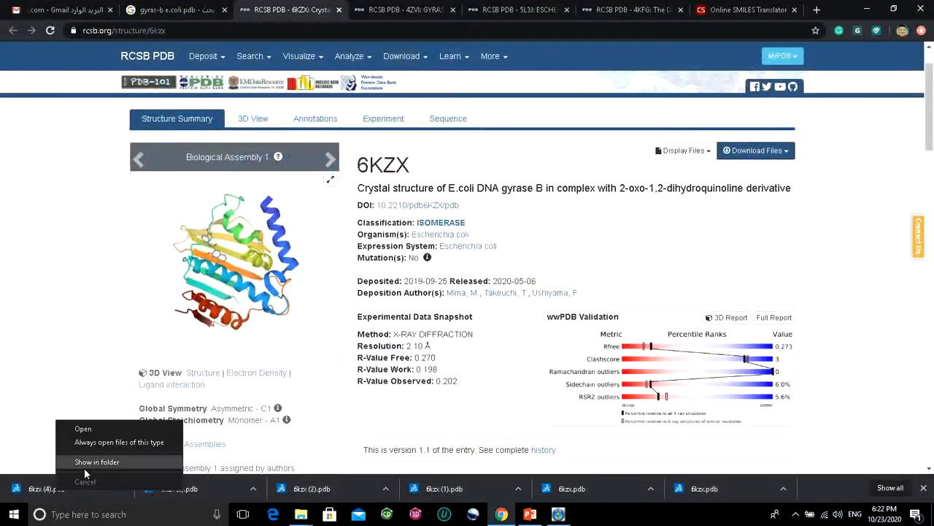
left_click(87, 468)
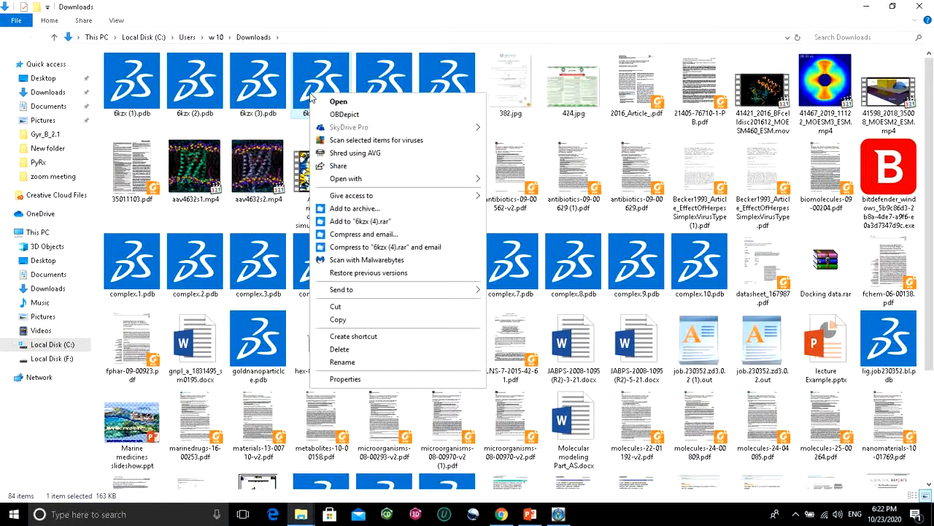
right_click(311, 95)
left_click(335, 320)
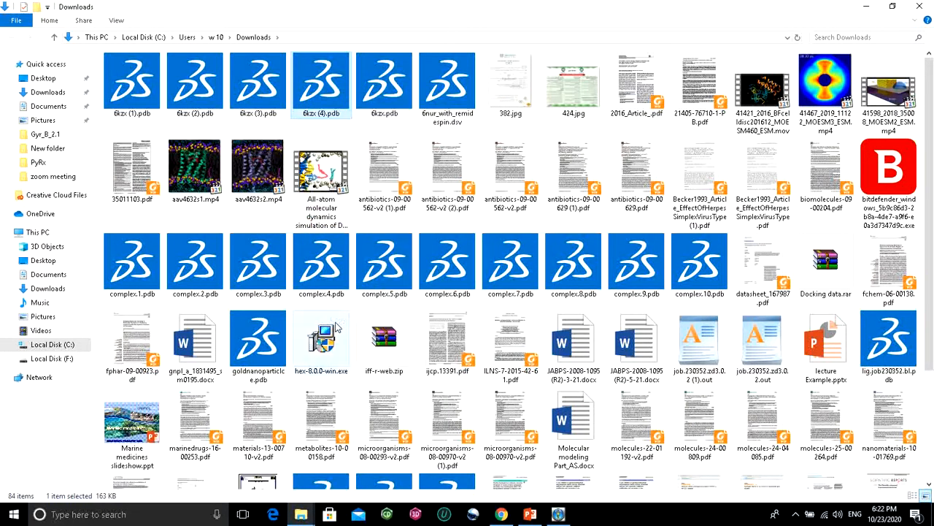
- Close the Downloads folder and minimize the browser and presentation to bring PyRx into view
left_click(921, 6)
left_click(851, 6)
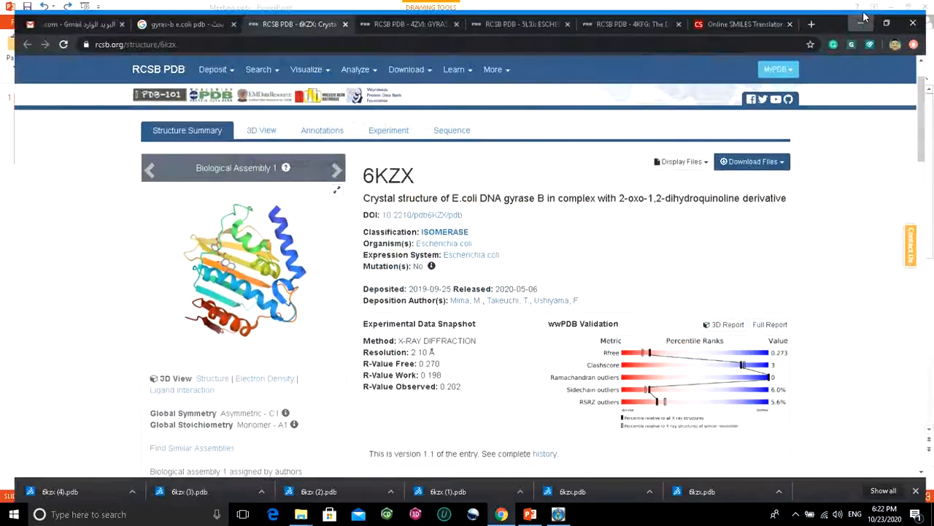
left_click(891, 6)
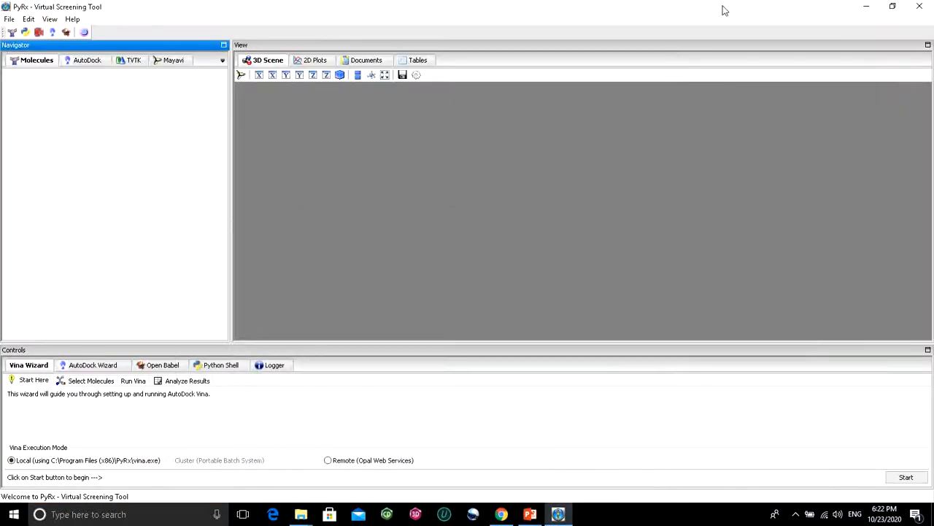
- Switch to the PowerPoint outline and review the software and ligand preparation steps, highlighting "sdf format"
left_click(530, 514)
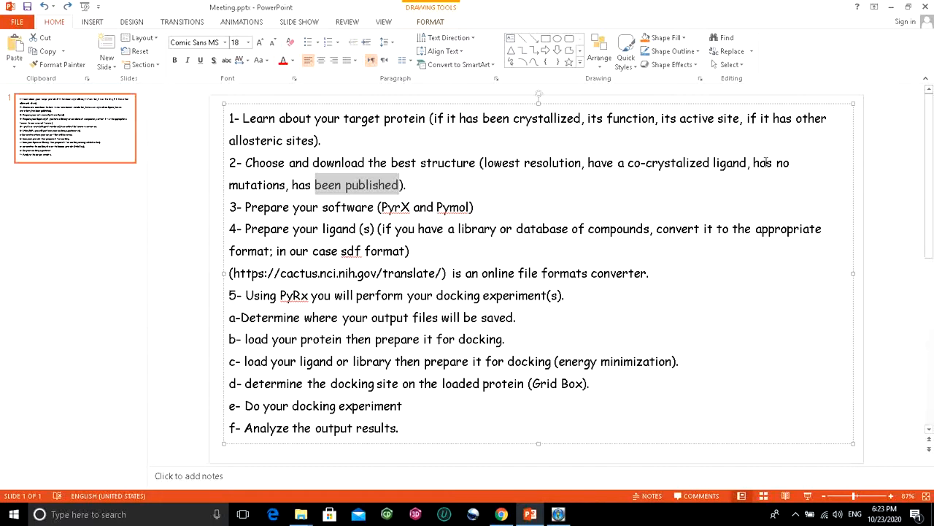
left_click(273, 184)
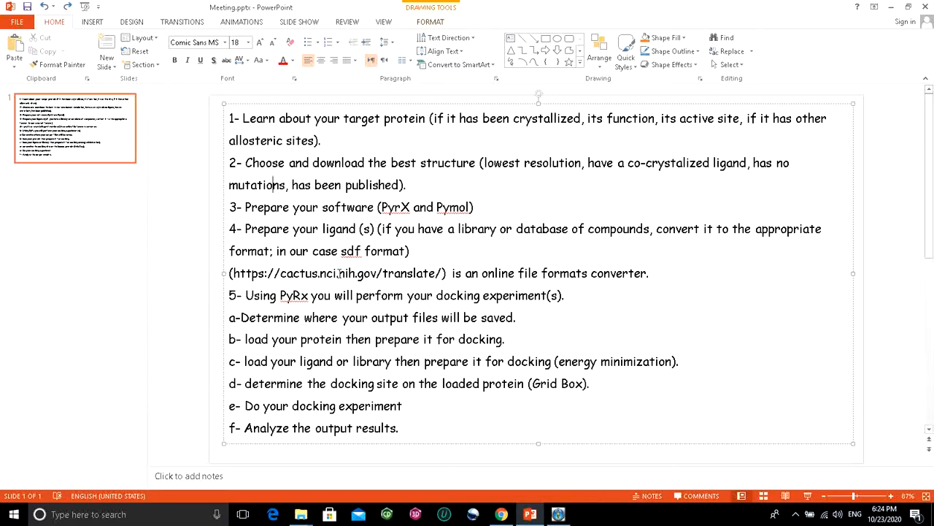
left_click_drag(341, 251, 406, 251)
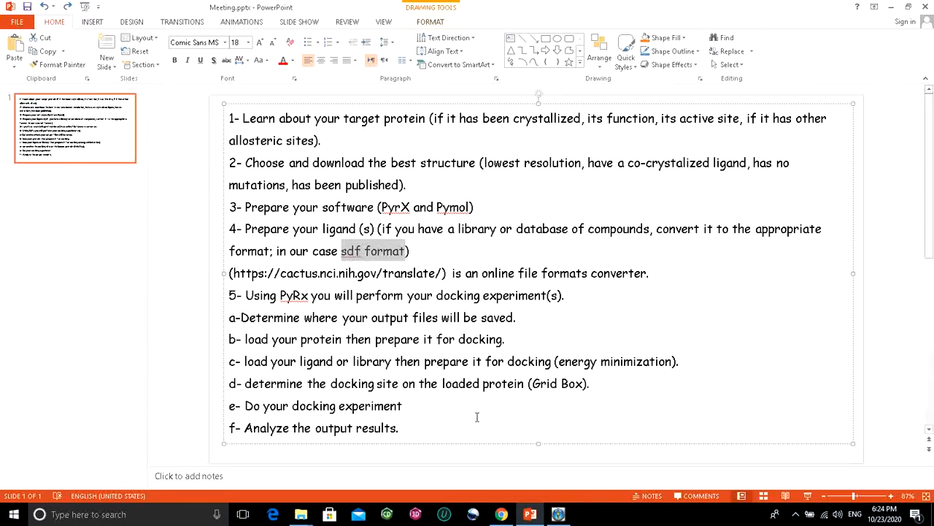
- Highlight the cactus.nci.nih.gov/translate converter address in the outline and view the Online SMILES Translator page in Chrome
left_click(499, 515)
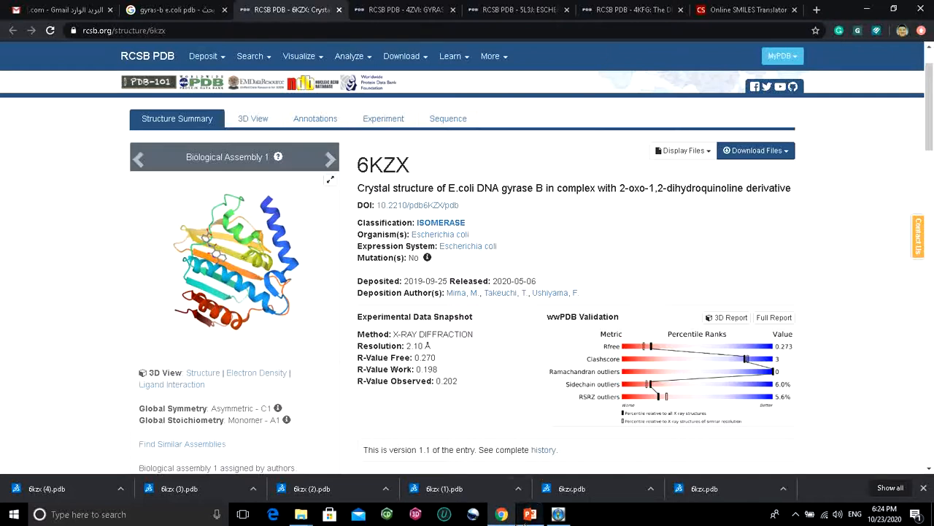
left_click(530, 516)
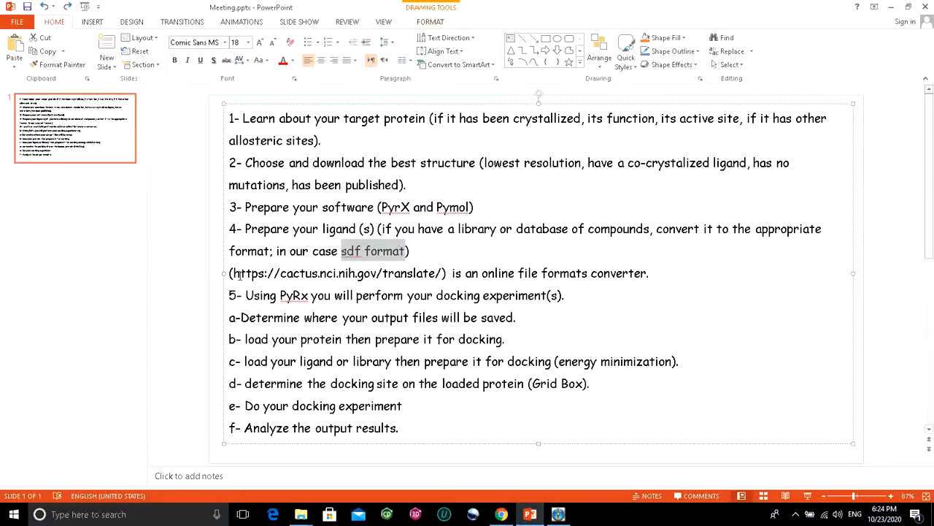
left_click_drag(233, 273, 406, 270)
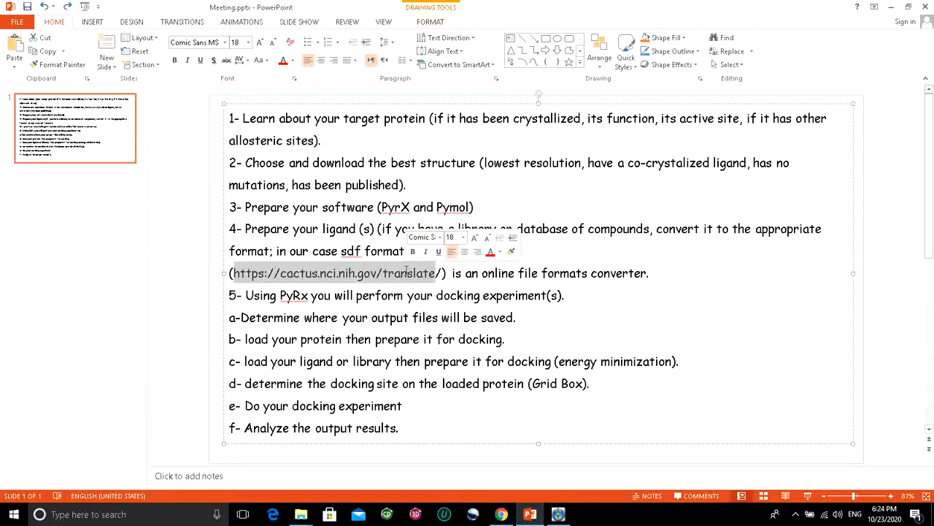
left_click(530, 515)
left_click(744, 10)
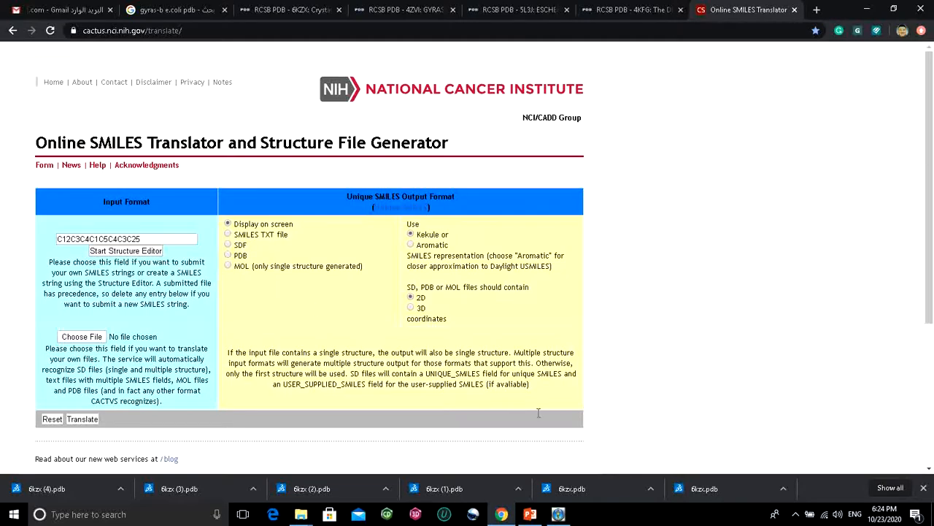
- Return to the PowerPoint outline and review the PyRx docking experiment steps under item 5
left_click(530, 515)
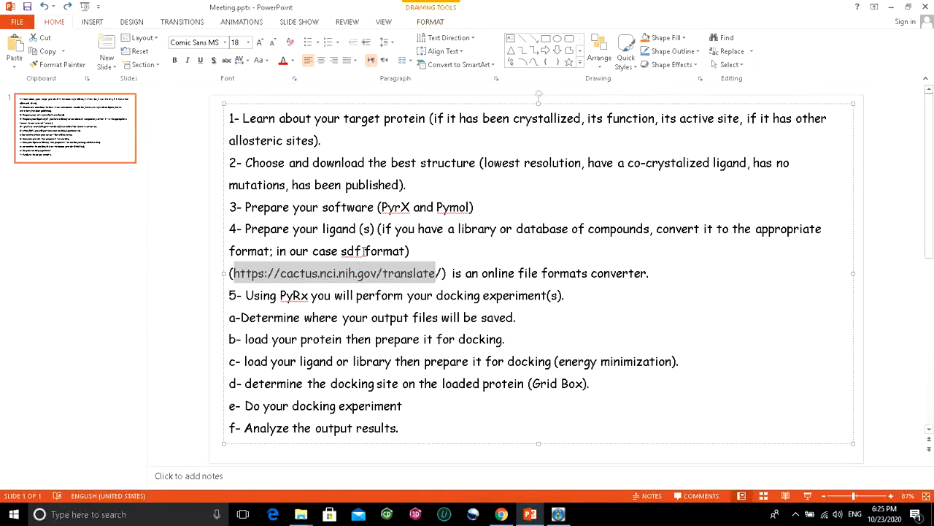
left_click(370, 293)
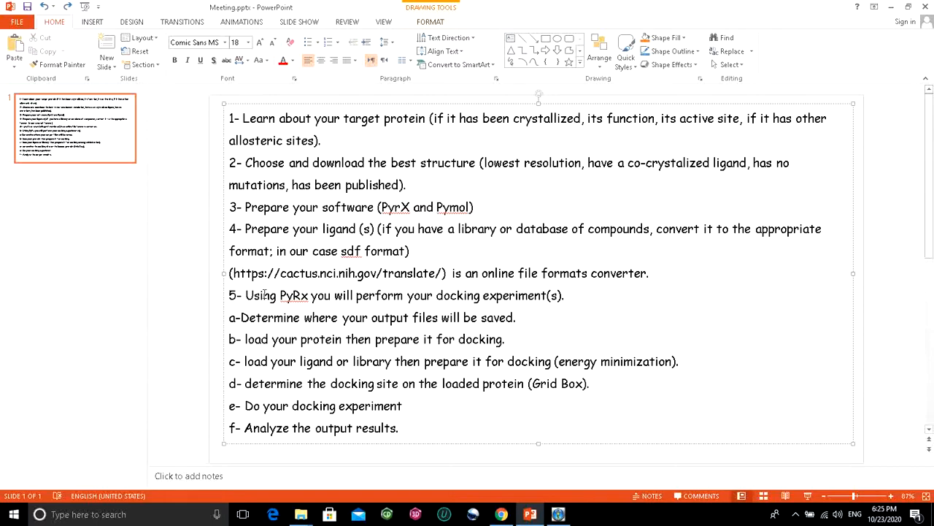
mouse_move(559, 515)
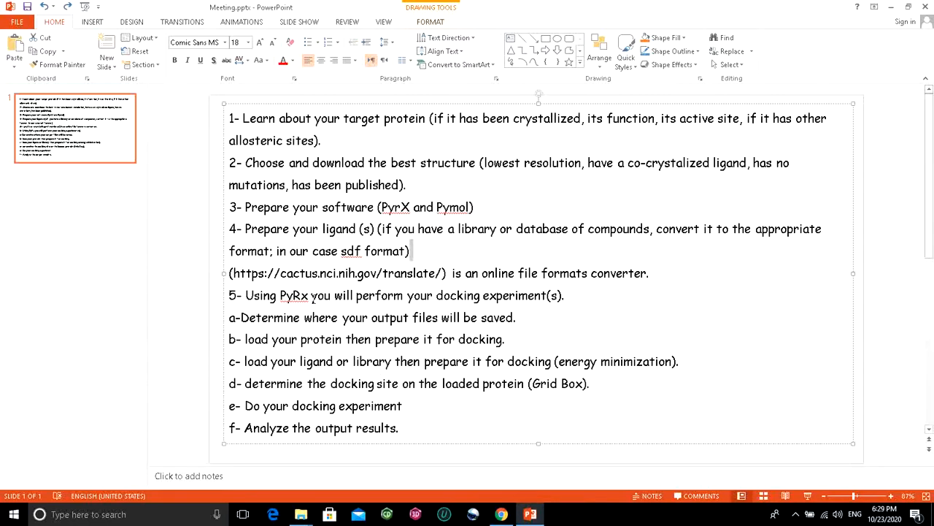
- Minimize the presentation, launch PyRx from the desktop and maximize its window
left_click(891, 7)
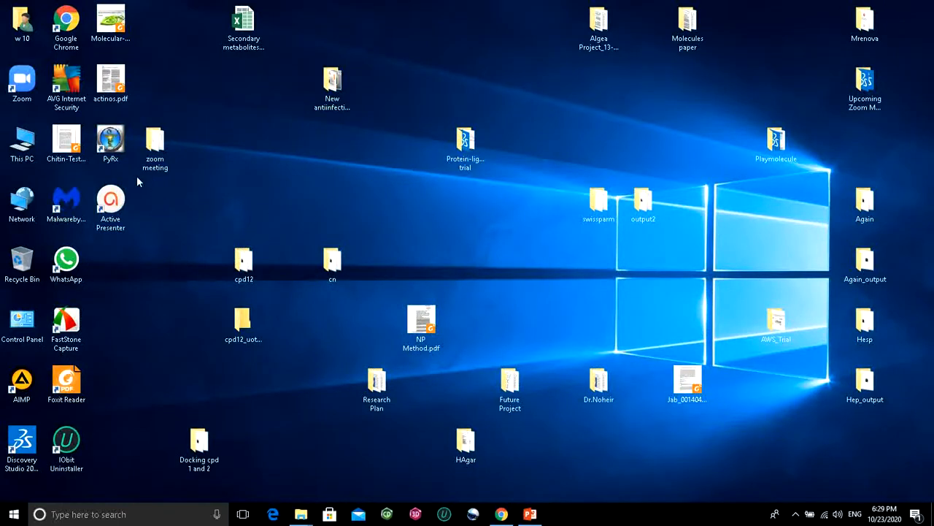
left_click(119, 148)
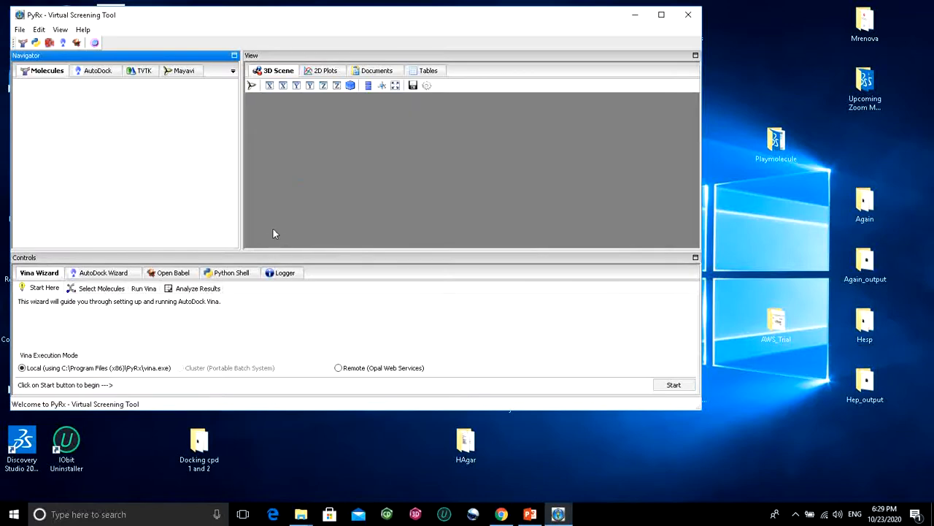
left_click(661, 15)
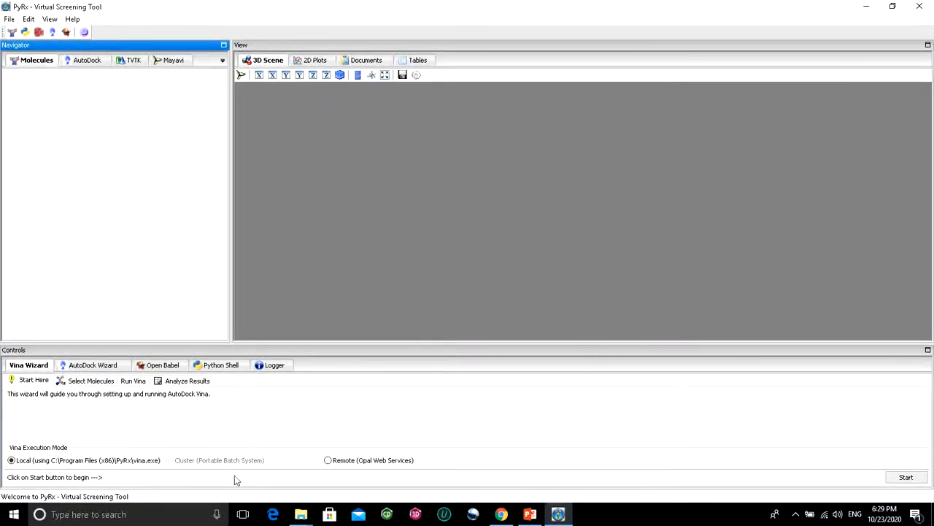
- Load the protein file 6kzx.pdb from the Gyr_B_2.1 folder inside the desktop's zoom meeting folder
left_click(13, 34)
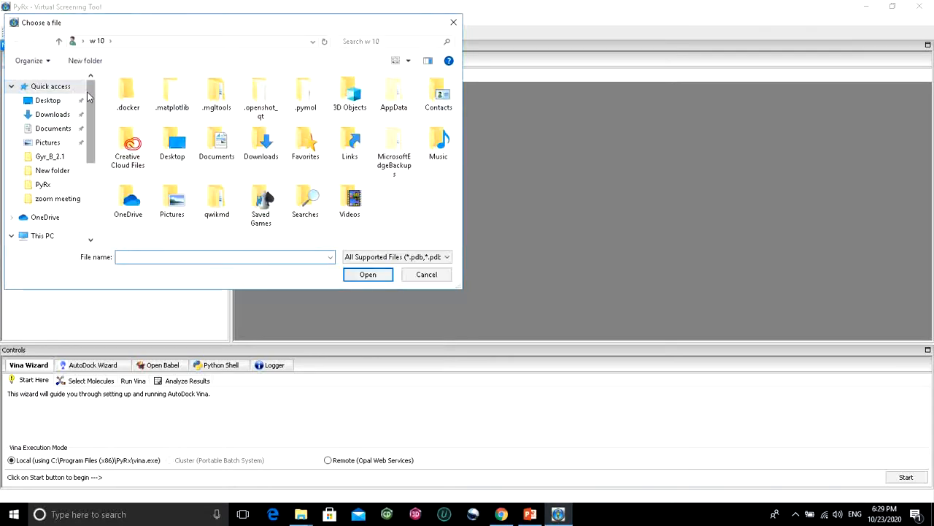
scroll(84, 150, "down", 3)
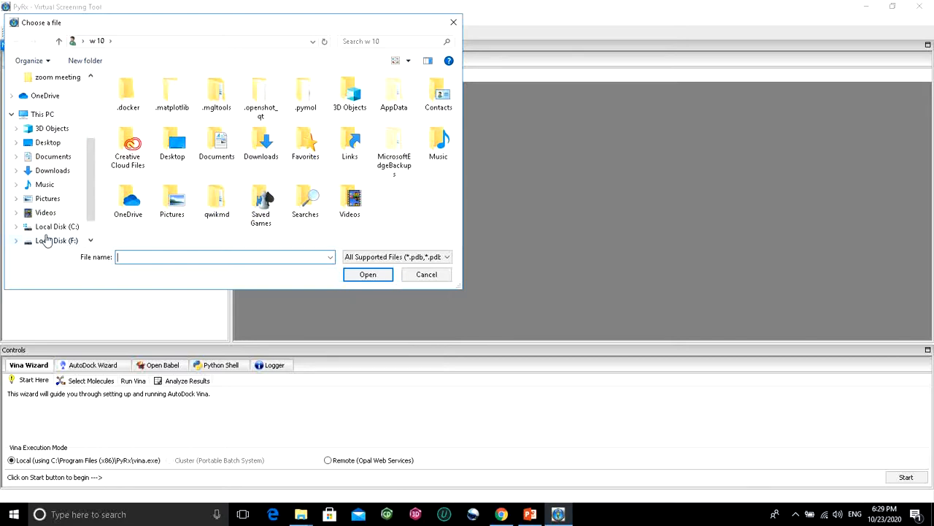
scroll(59, 139, "up", 2)
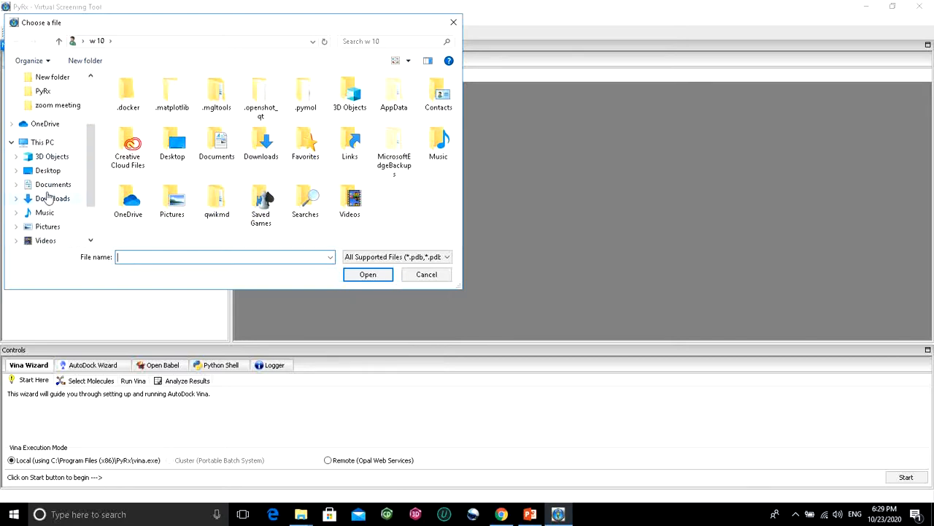
scroll(44, 162, "up", 2)
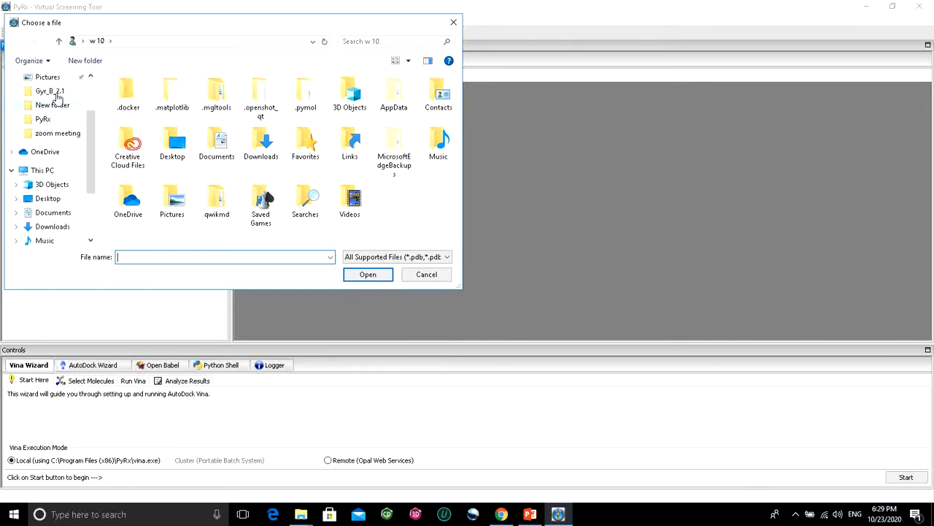
left_click(51, 199)
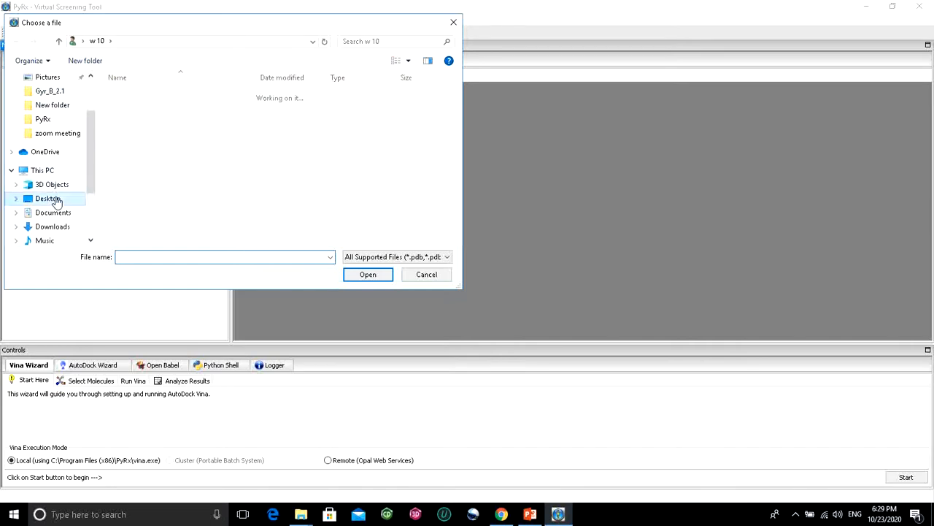
scroll(149, 171, "down", 2)
double_click(146, 238)
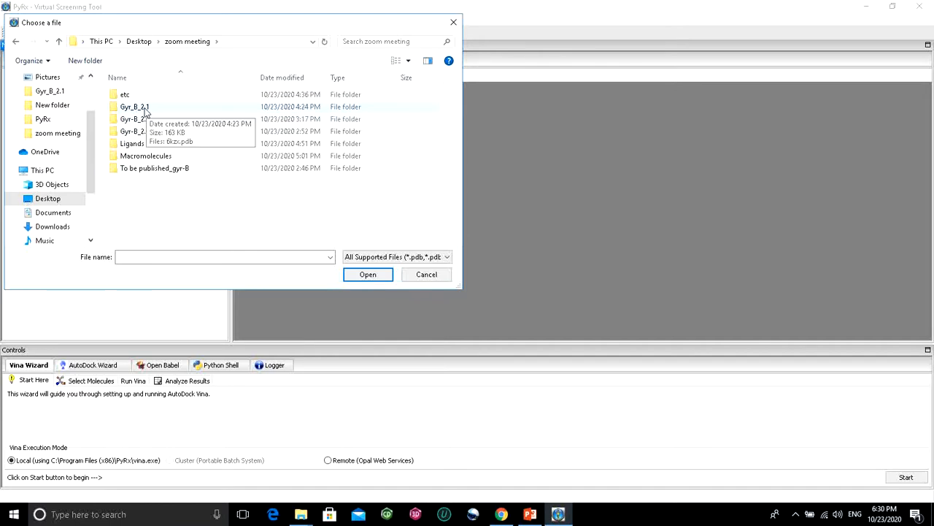
double_click(145, 107)
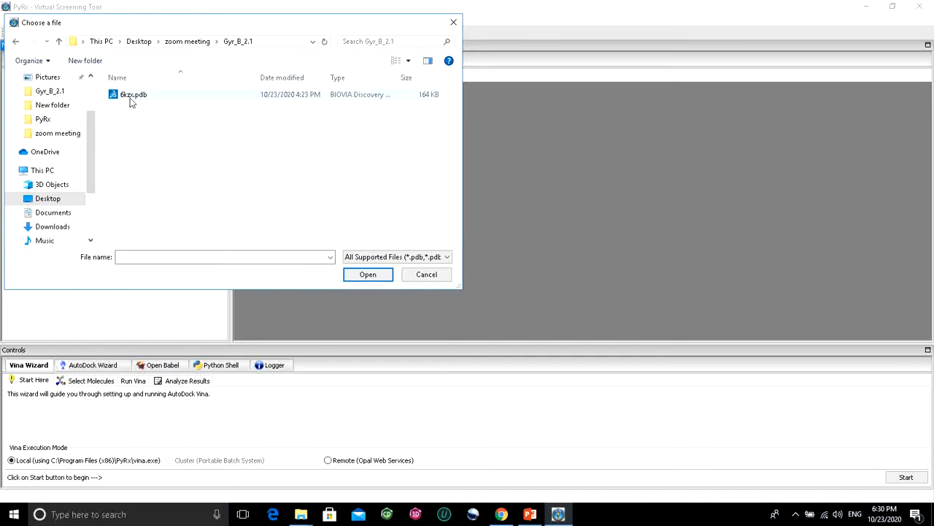
double_click(135, 95)
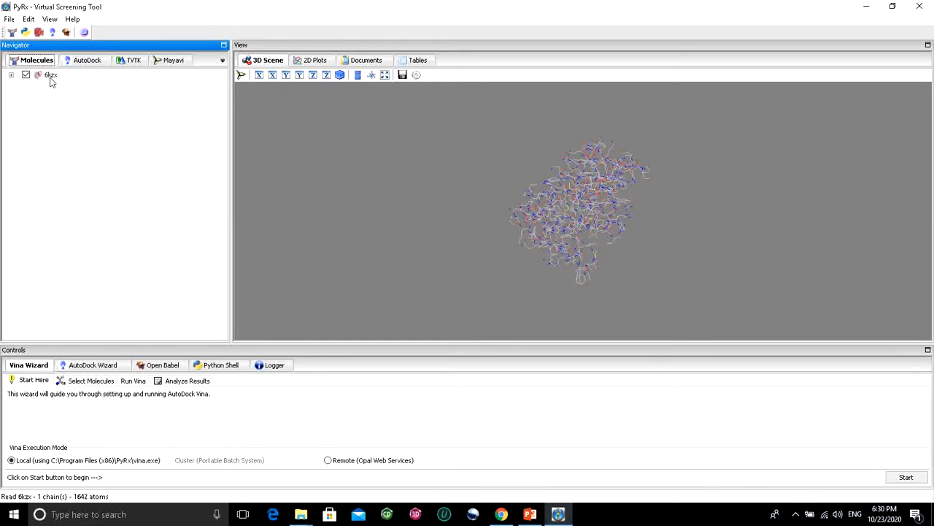
- Switch to Chrome to check the 6KZX entry page on RCSB PDB, and return to PyRx
left_click(502, 515)
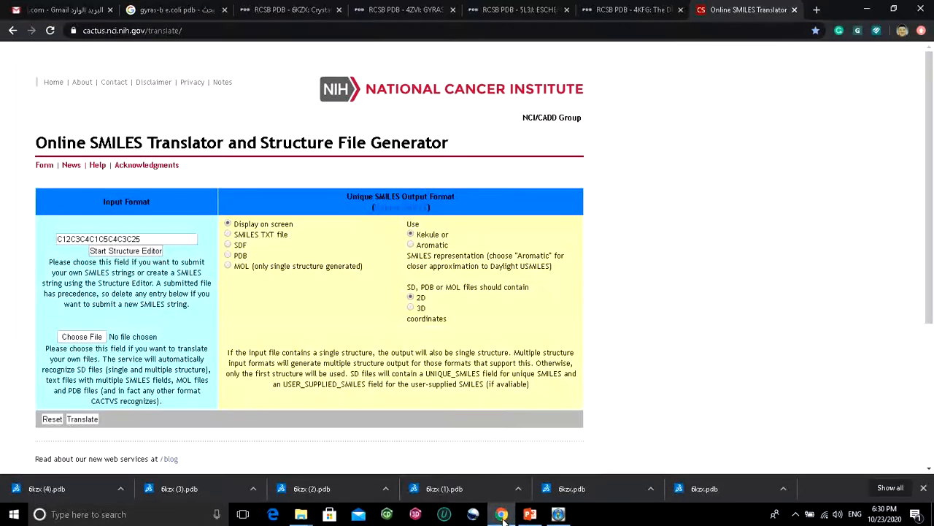
left_click(266, 8)
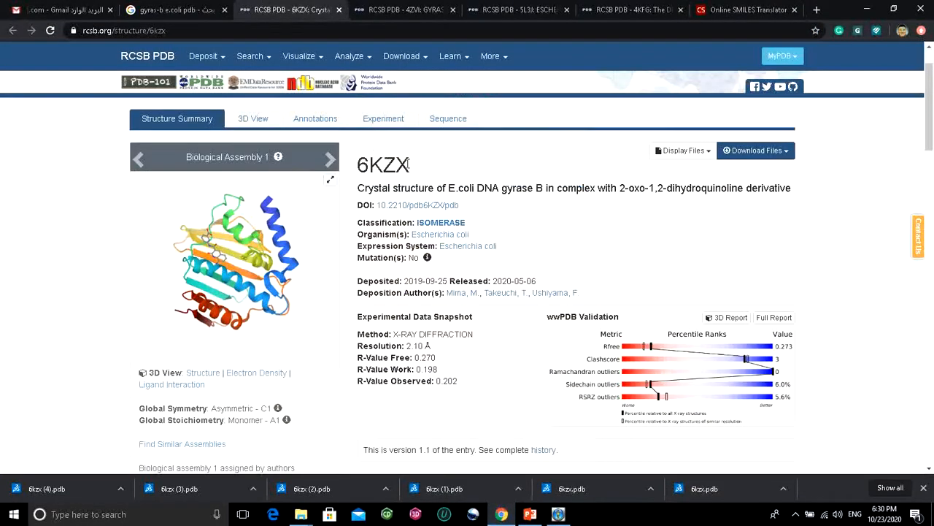
left_click(559, 514)
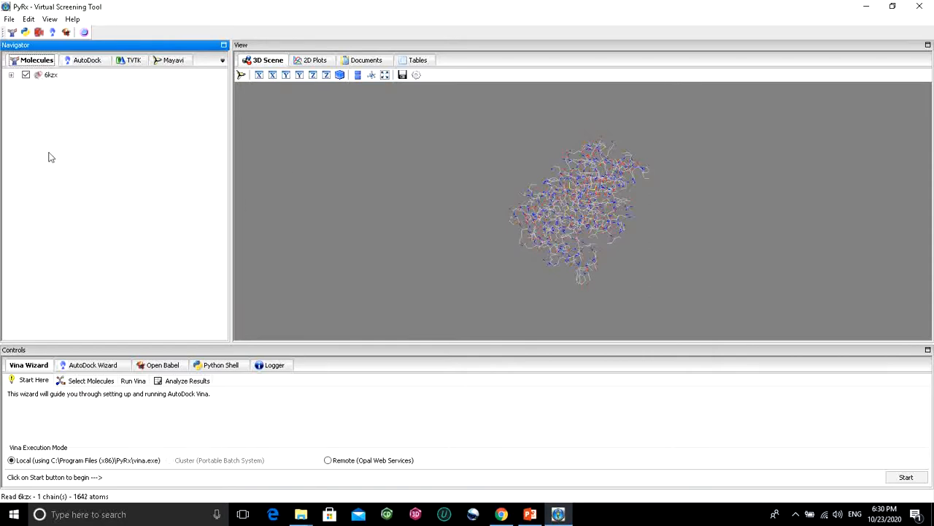
- Make the loaded 6kzx molecule an AutoDock macromolecule
left_click(47, 77)
right_click(48, 80)
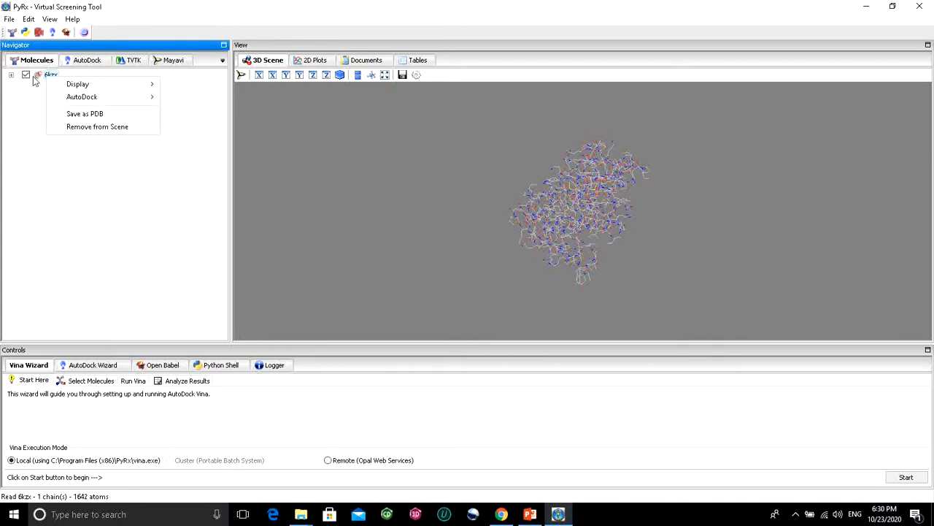
mouse_move(94, 102)
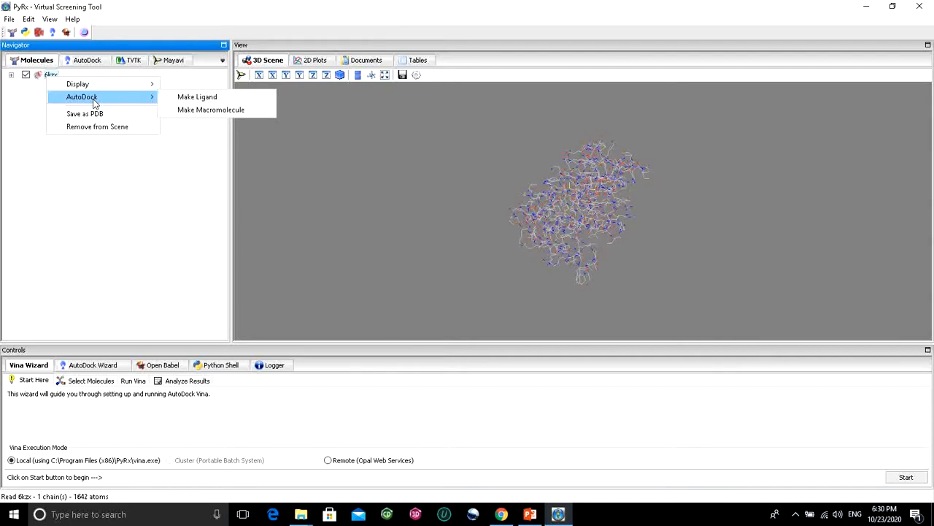
left_click(184, 115)
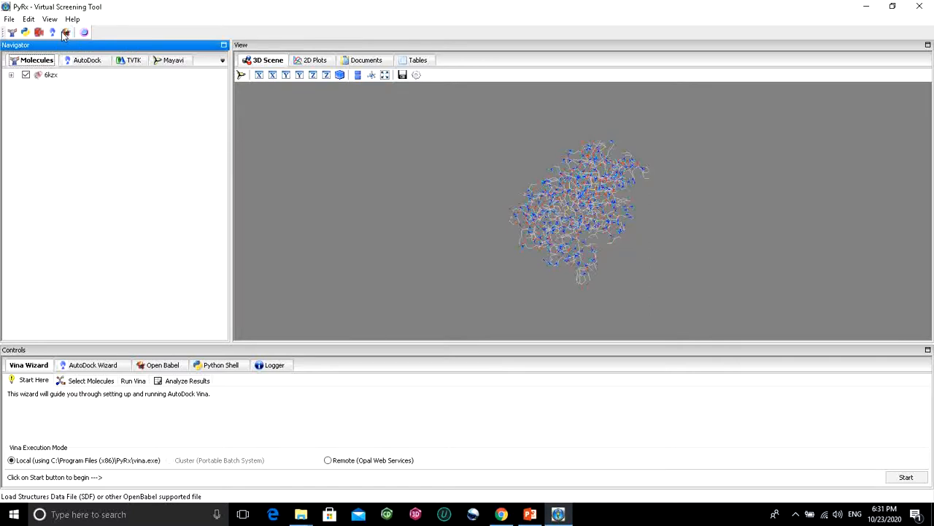
- Import the ligand file Phenolics_Library.sdf from the desktop's zoom meeting folder through Open Babel
left_click(65, 33)
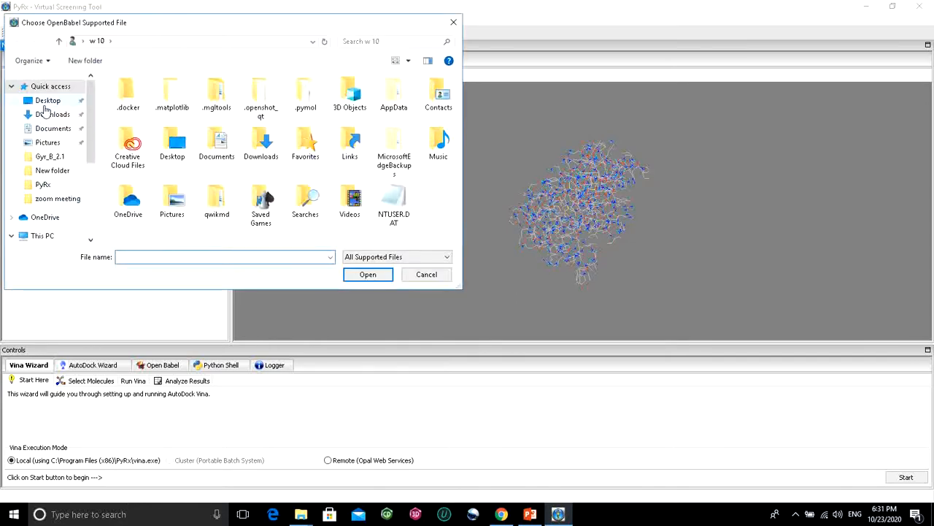
left_click(46, 101)
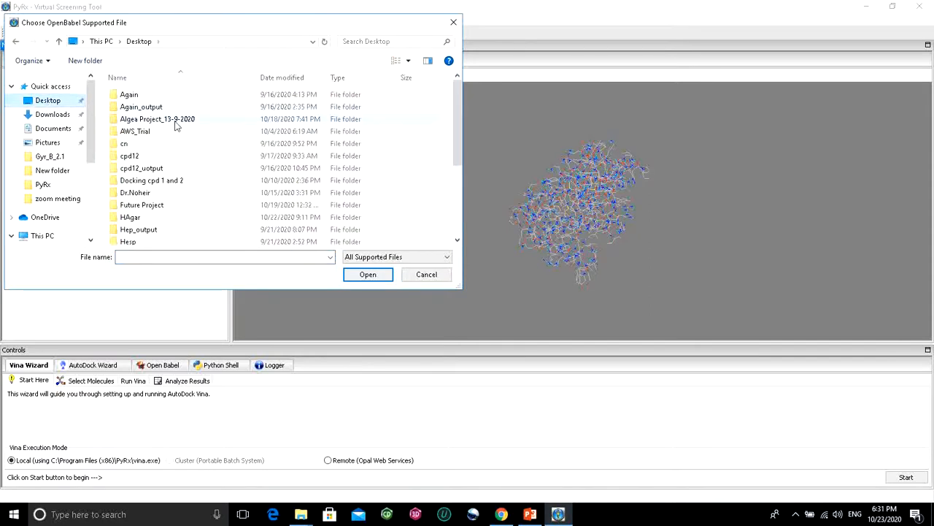
scroll(174, 126, "down", 3)
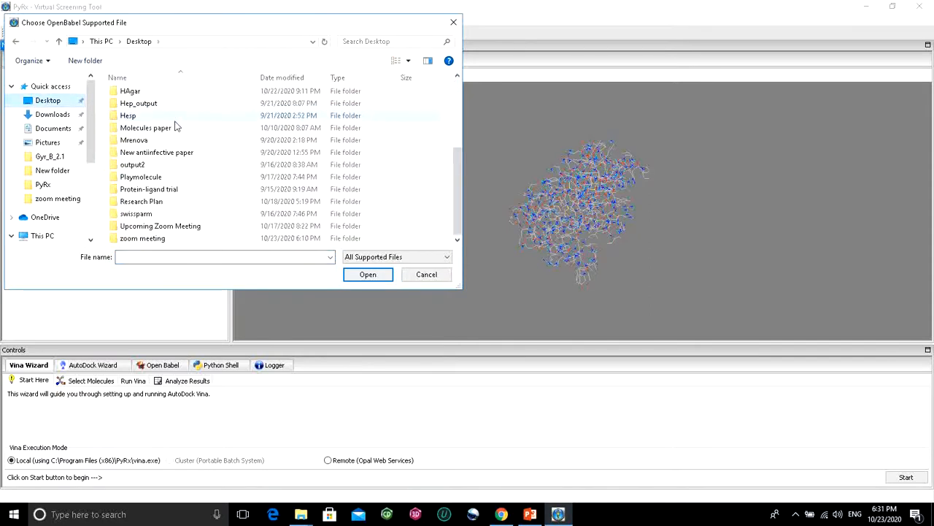
double_click(137, 241)
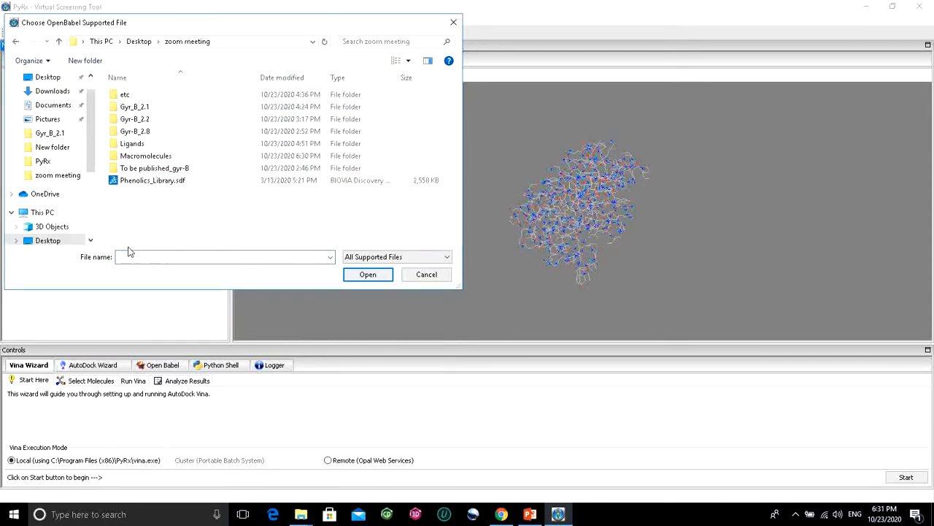
double_click(146, 180)
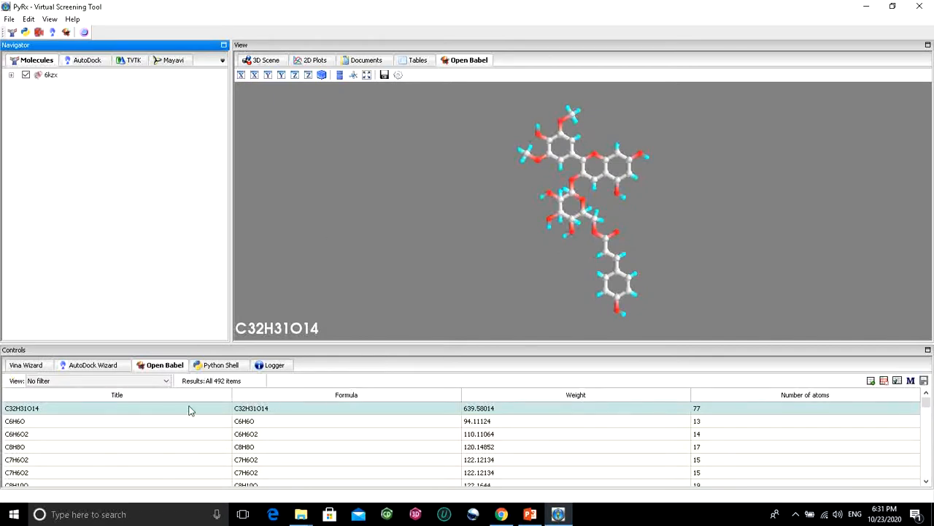
- Look through the imported ligand list, run energy minimization on all ligands and stop it partway
scroll(187, 403, "down", 1)
scroll(188, 398, "down", 1)
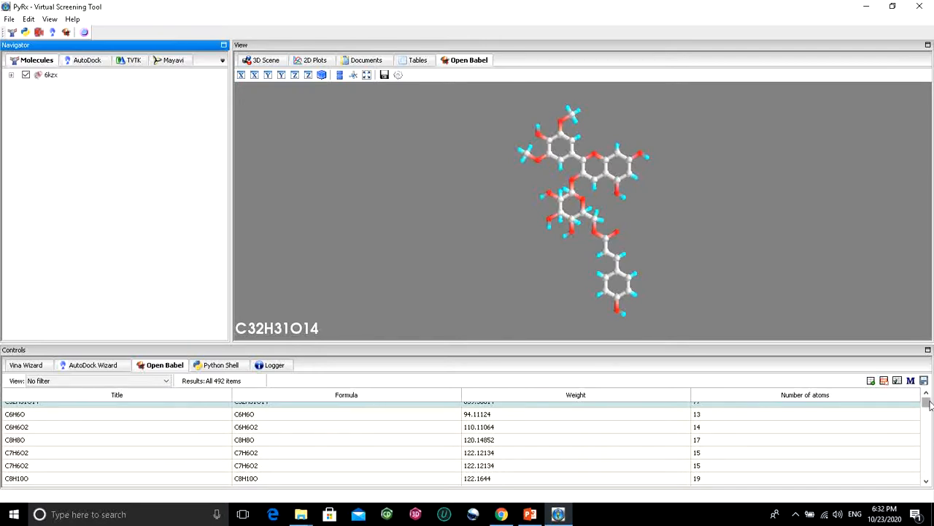
mouse_move(926, 404)
left_mouse_down()
mouse_move(927, 467)
mouse_move(926, 401)
left_mouse_up()
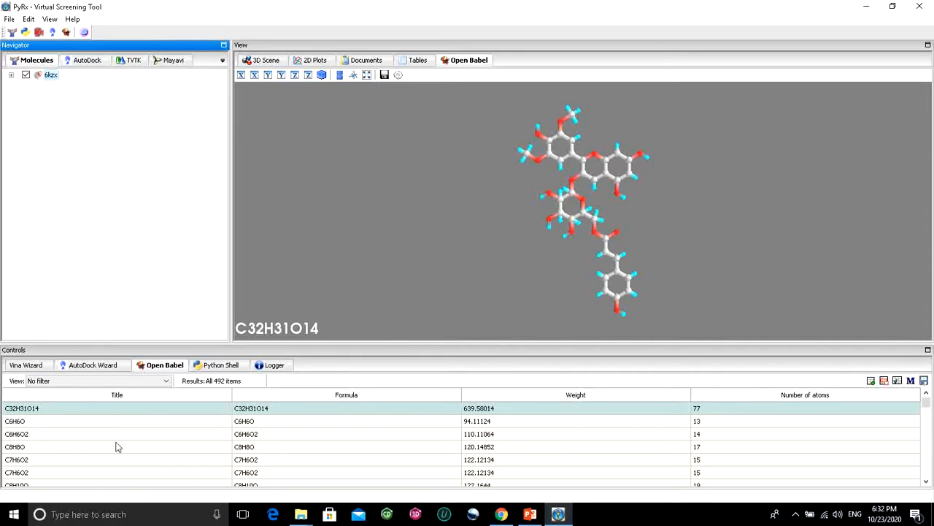
scroll(114, 444, "down", 3)
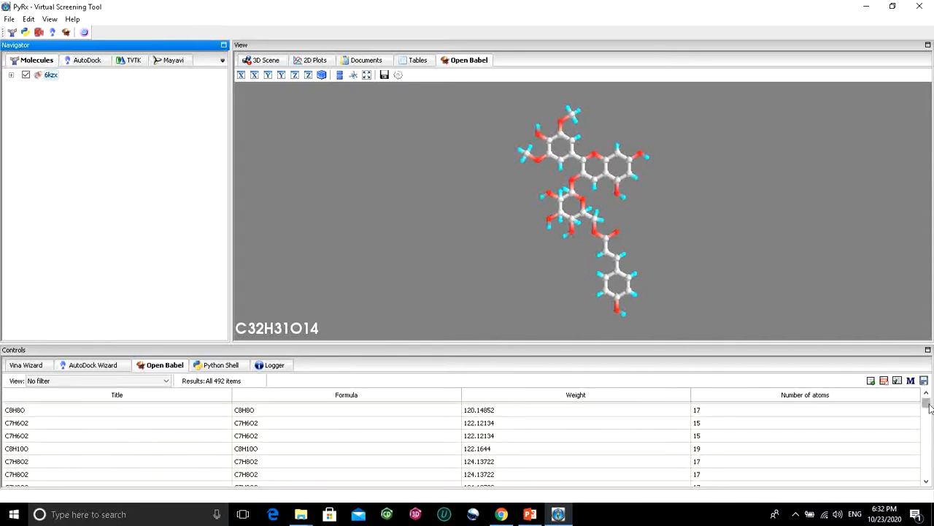
scroll(926, 406, "up", 3)
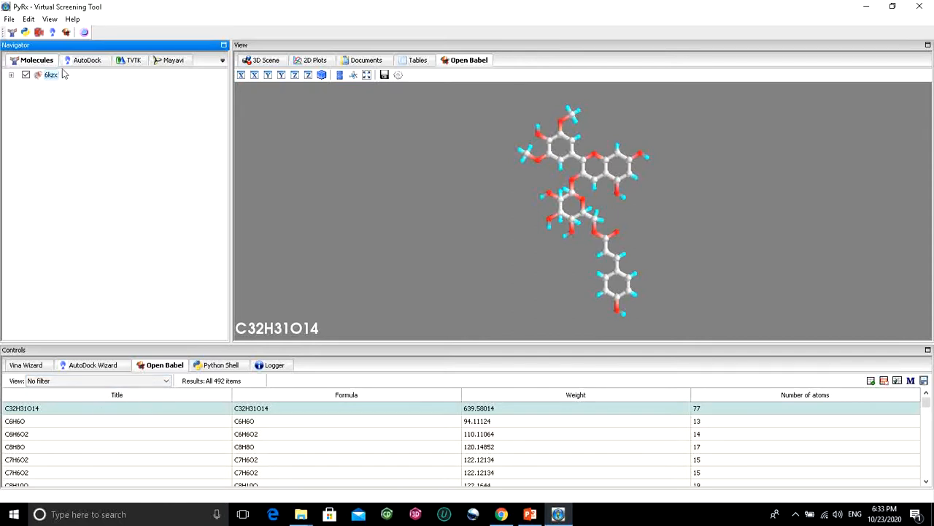
right_click(59, 409)
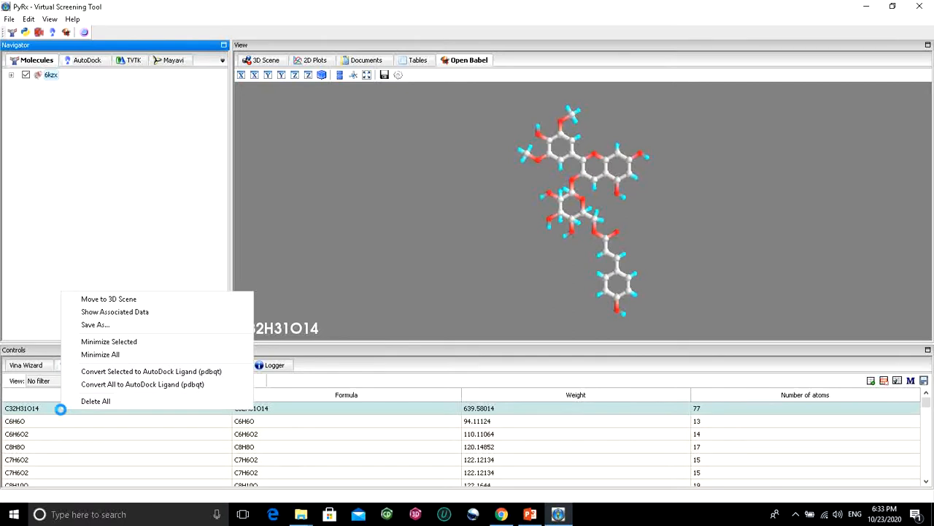
left_click(86, 355)
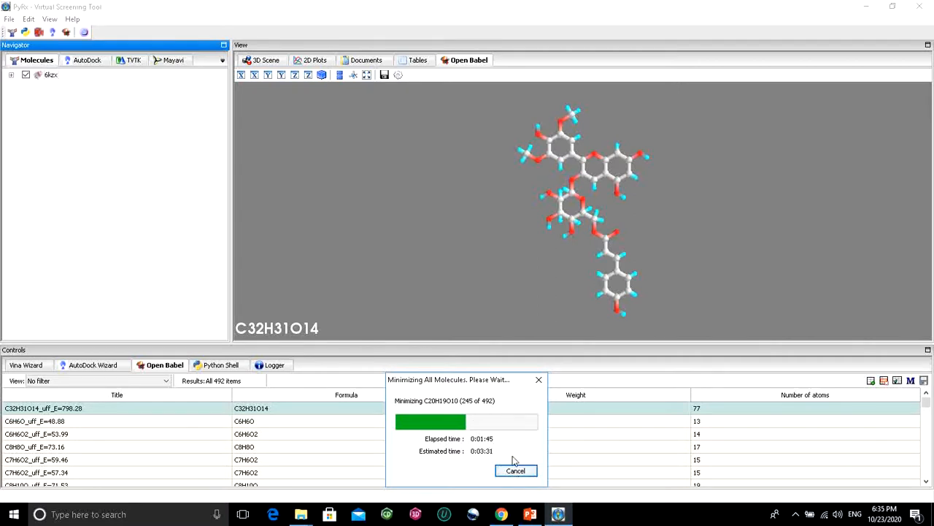
left_click(516, 470)
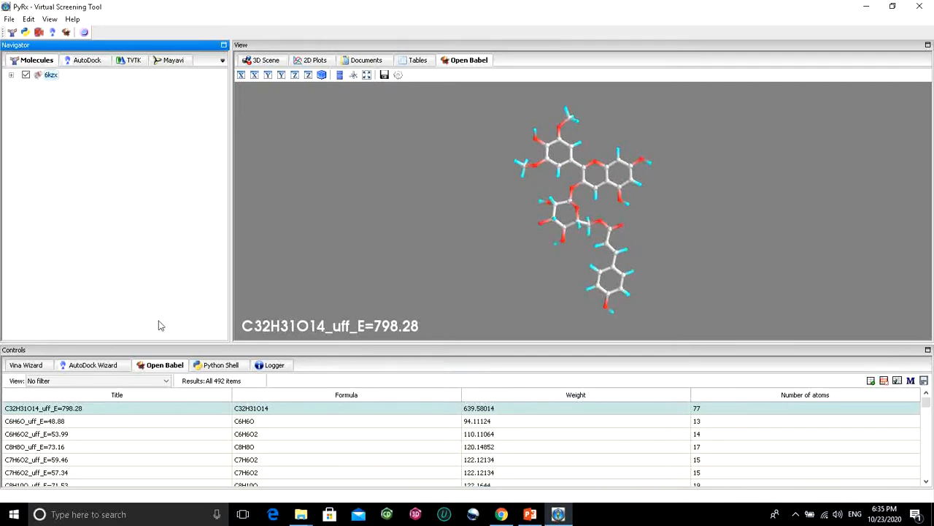
- Convert all listed ligands to AutoDock pdbqt format and stop the conversion partway
right_click(108, 407)
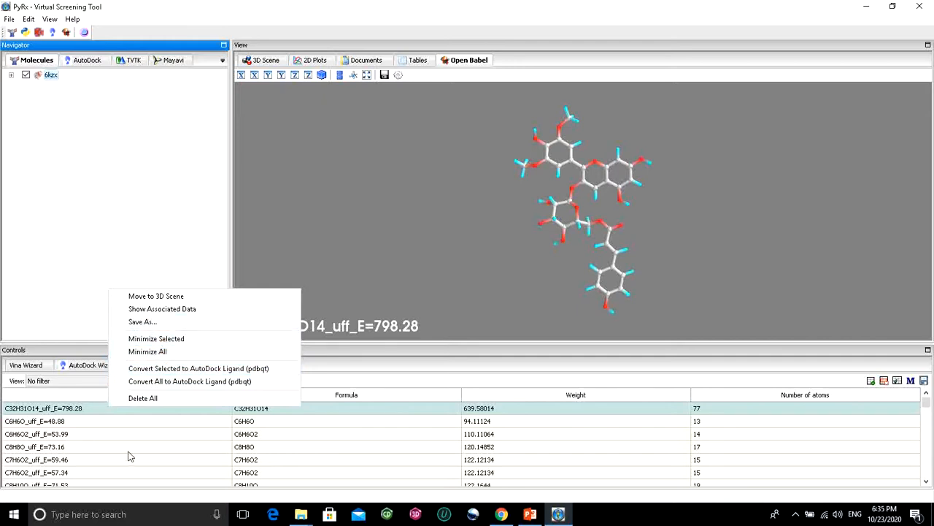
right_click(48, 408)
right_click(48, 408)
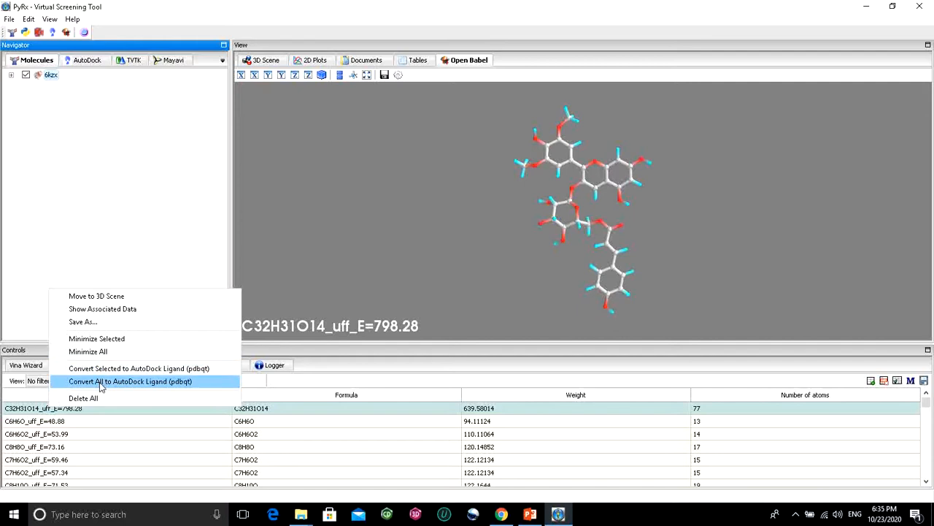
left_click(184, 382)
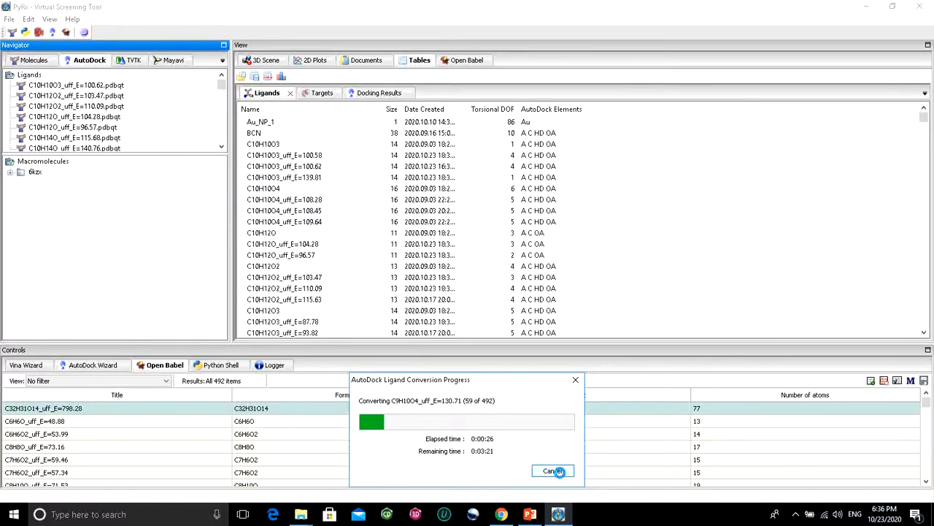
left_click(553, 471)
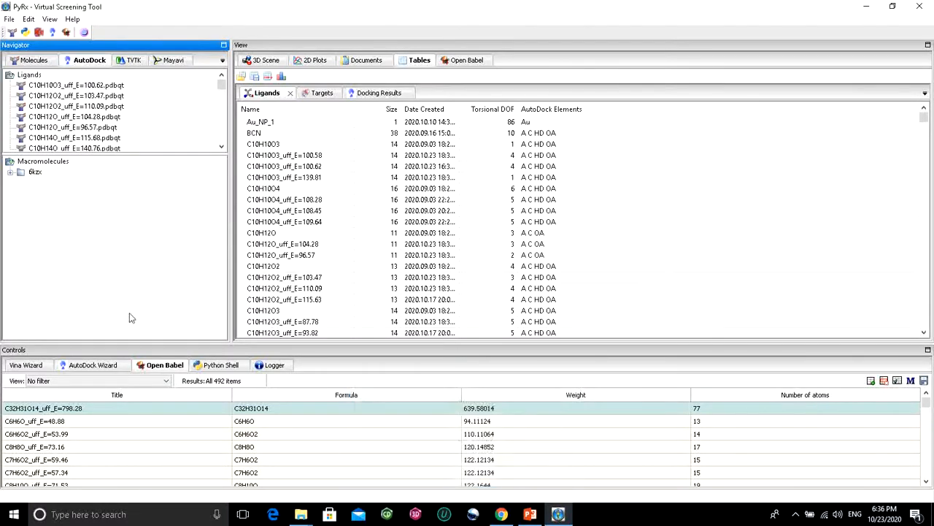
left_click(37, 62)
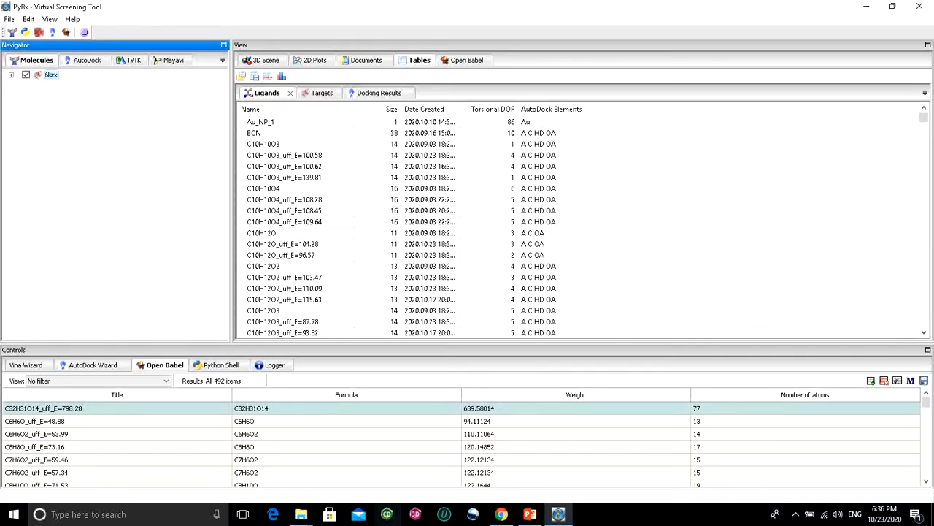
left_click(796, 514)
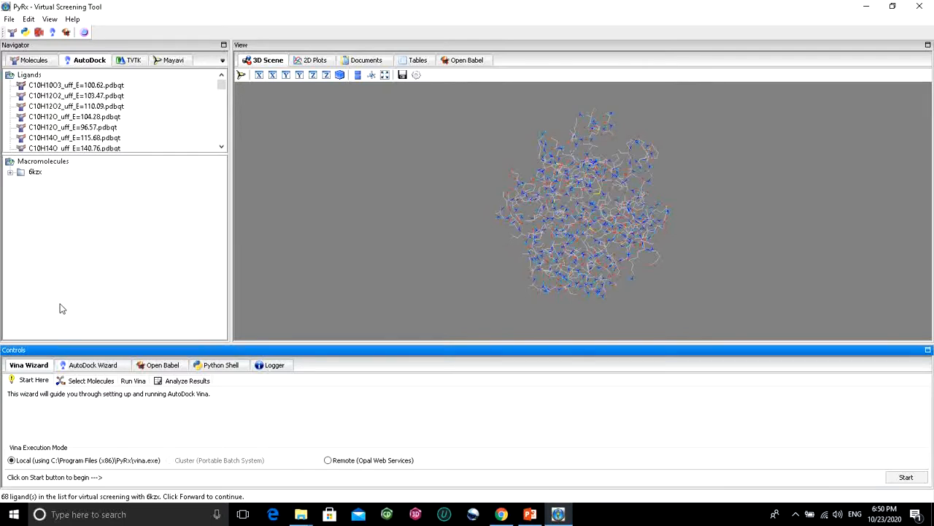
- Start the Vina Wizard in local execution mode, select every ligand in the list for docking with 6kzx, and continue to the search space setup
left_click(21, 370)
left_click(906, 478)
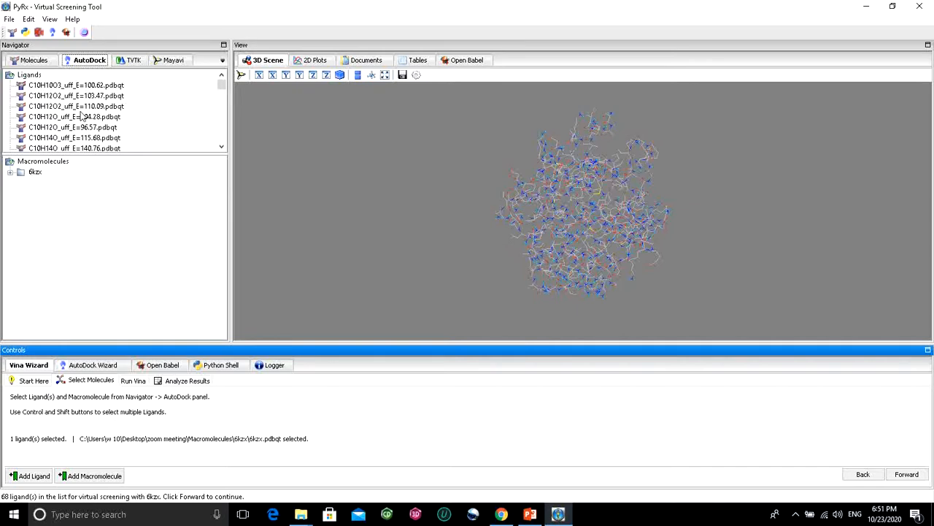
left_click(86, 86)
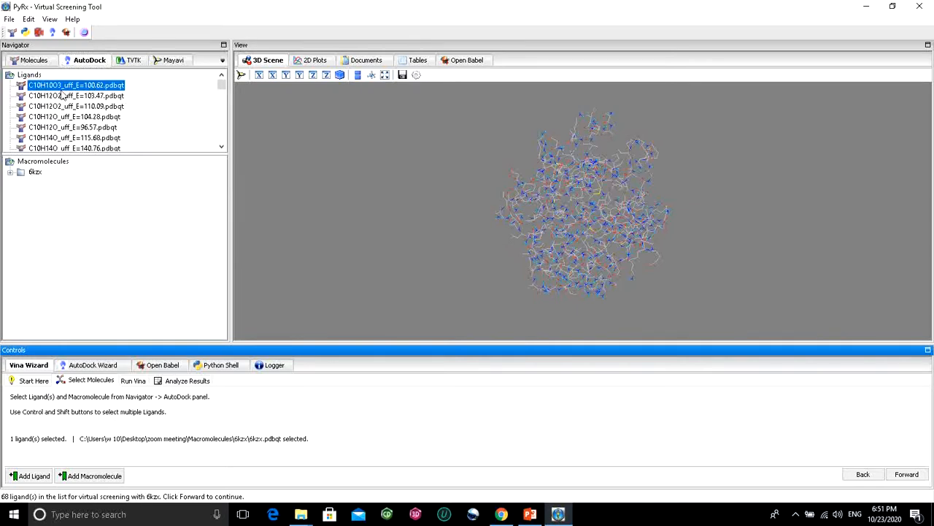
left_click_drag(221, 86, 221, 147)
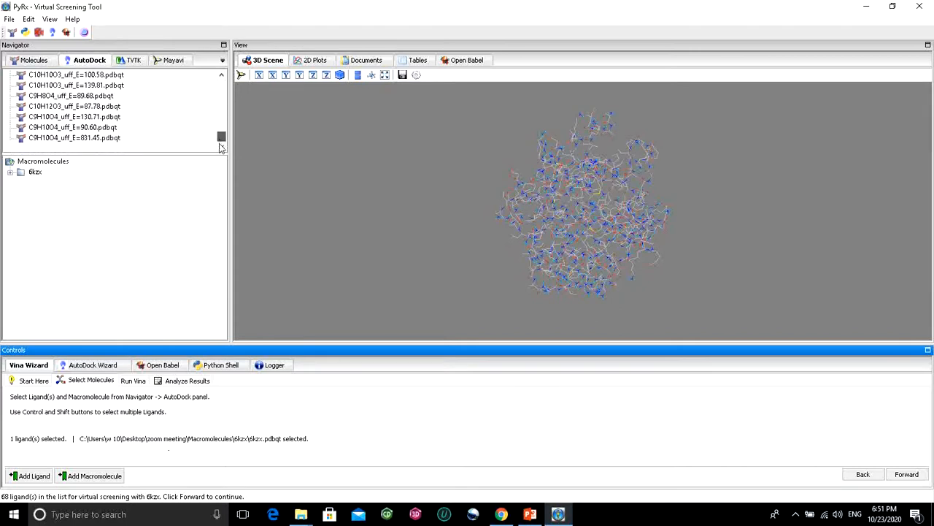
left_click(54, 141, "shift")
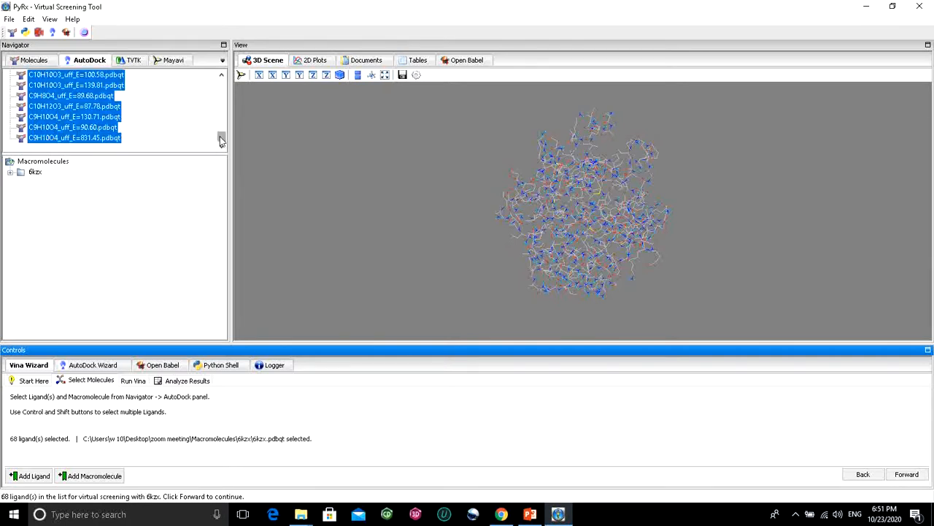
left_click_drag(221, 138, 222, 86)
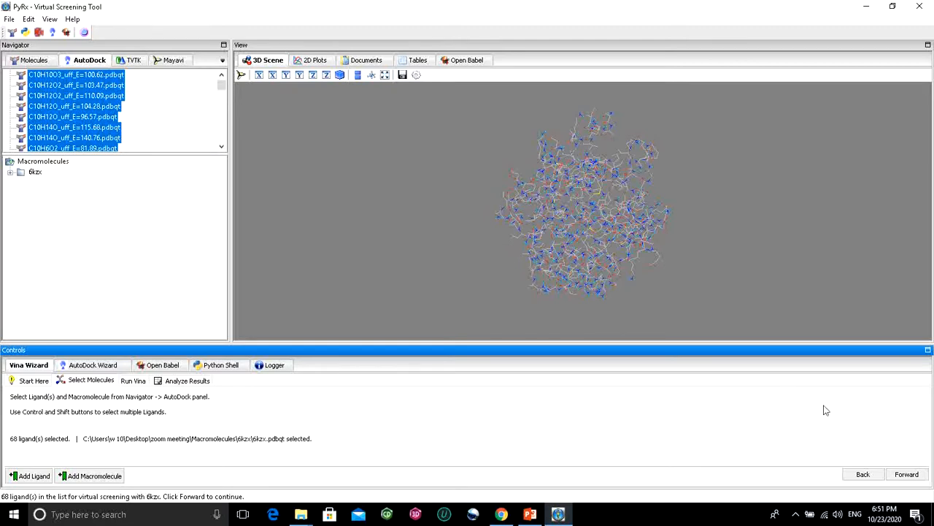
left_click(907, 476)
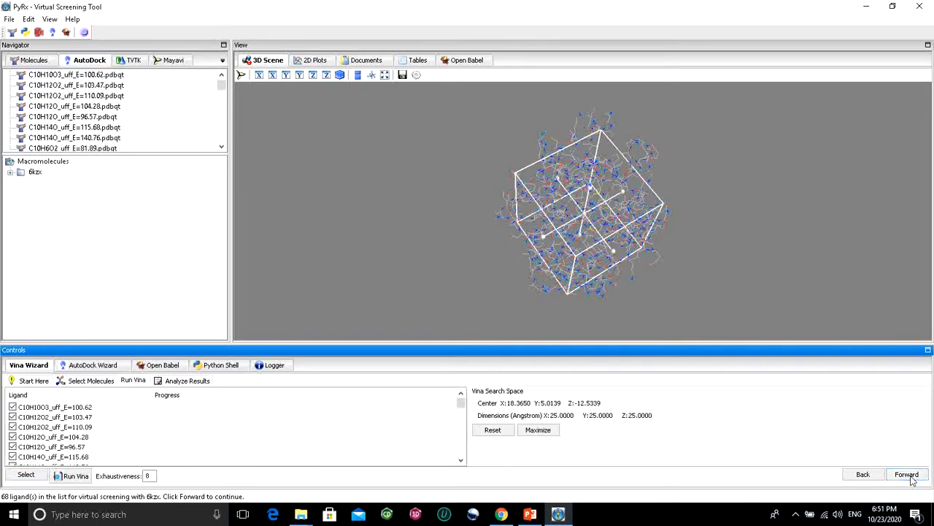
left_click(796, 515)
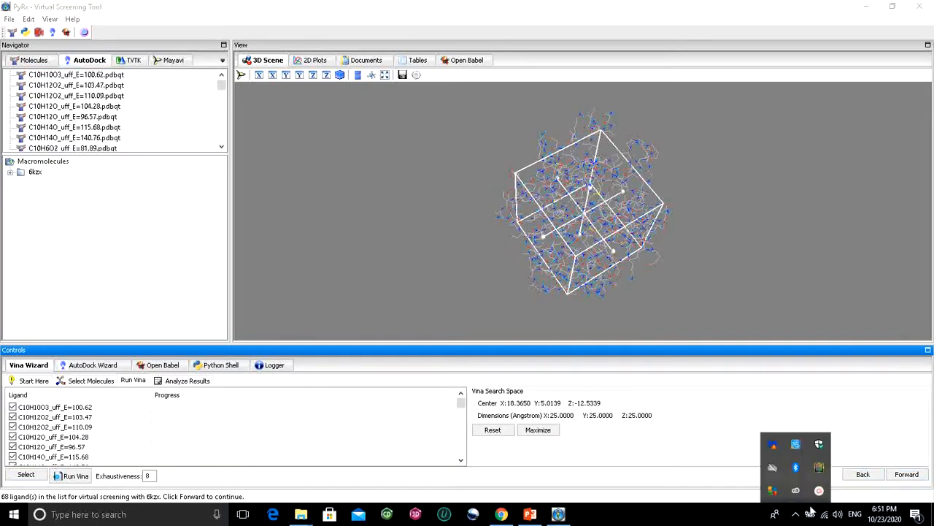
left_click(818, 490)
left_click(790, 461)
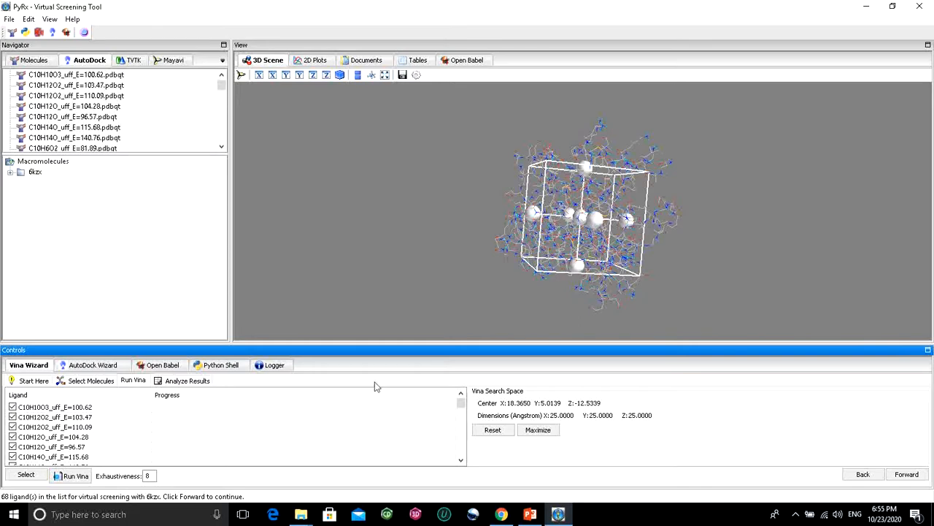
- Resize the Vina search box by its face handles to about 21.7 × 25 × 19.5 Å, centred near X 14.19, Y 5.01, Z -10.20
left_click_drag(651, 282, 643, 197)
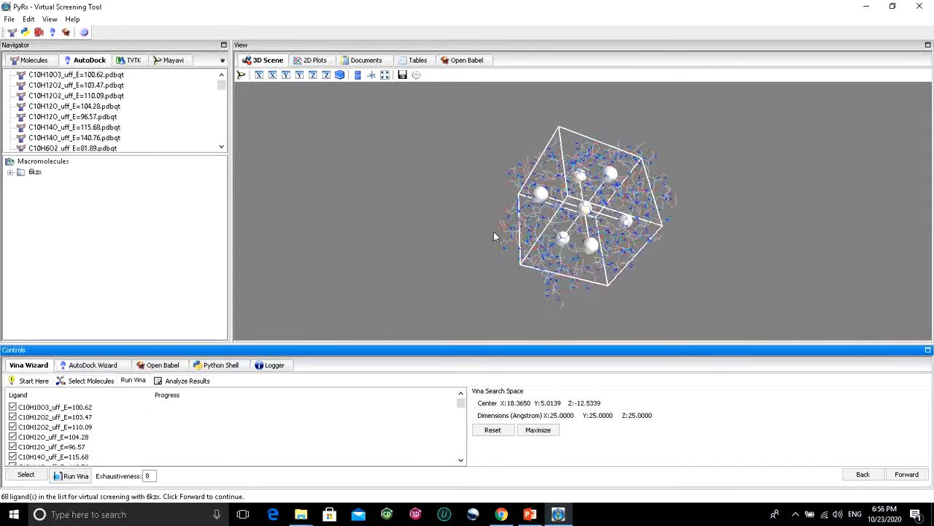
left_click_drag(475, 227, 442, 247)
left_click_drag(575, 169, 580, 187)
left_click_drag(617, 211, 546, 247)
left_click_drag(608, 227, 617, 225)
left_click_drag(548, 241, 533, 247)
left_click_drag(581, 271, 580, 267)
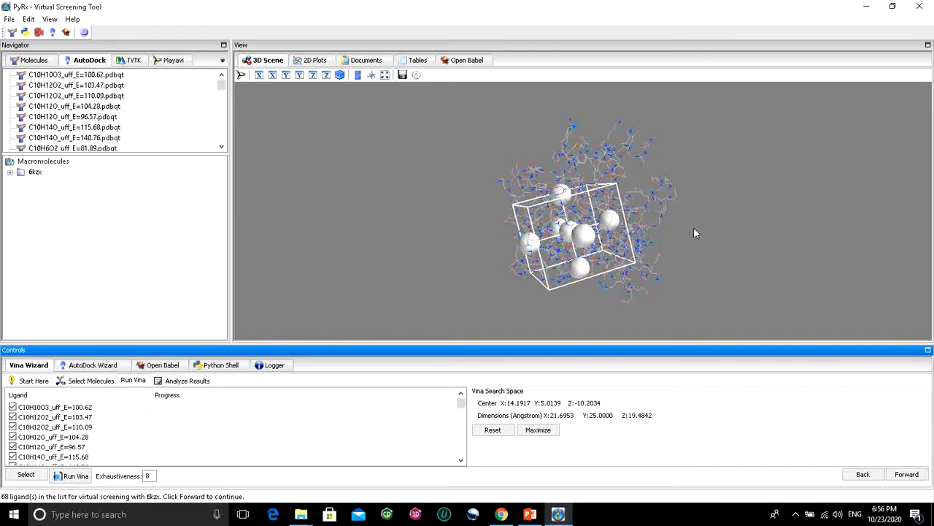
left_click_drag(694, 227, 702, 202)
left_click_drag(546, 243, 461, 284)
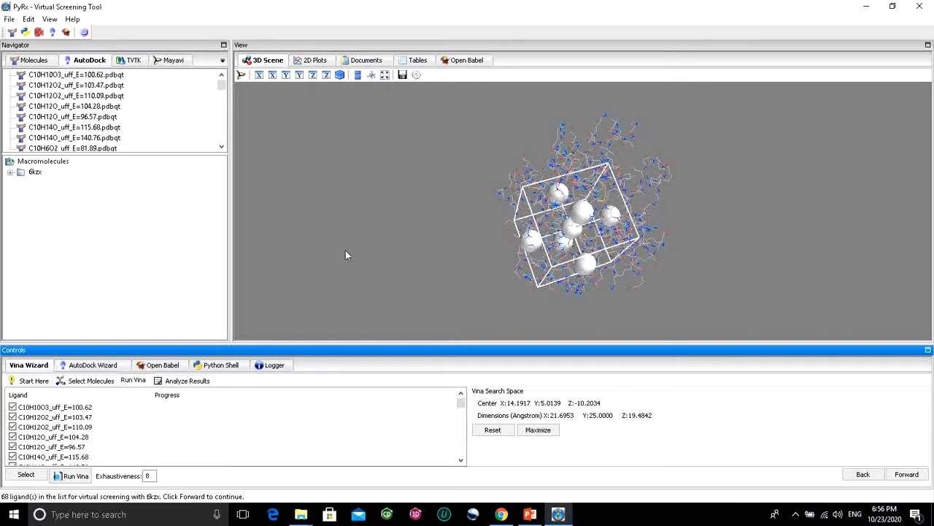
- Find the bound ligand E0L301 at the end of the 6kzx residue list and label it in the 3D scene
left_click(34, 60)
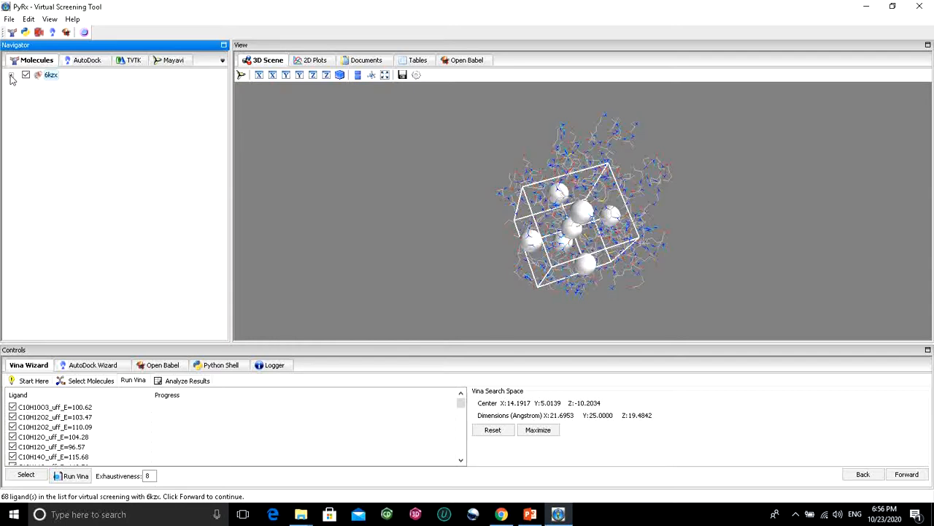
left_click(12, 77)
left_click_drag(223, 89, 224, 314)
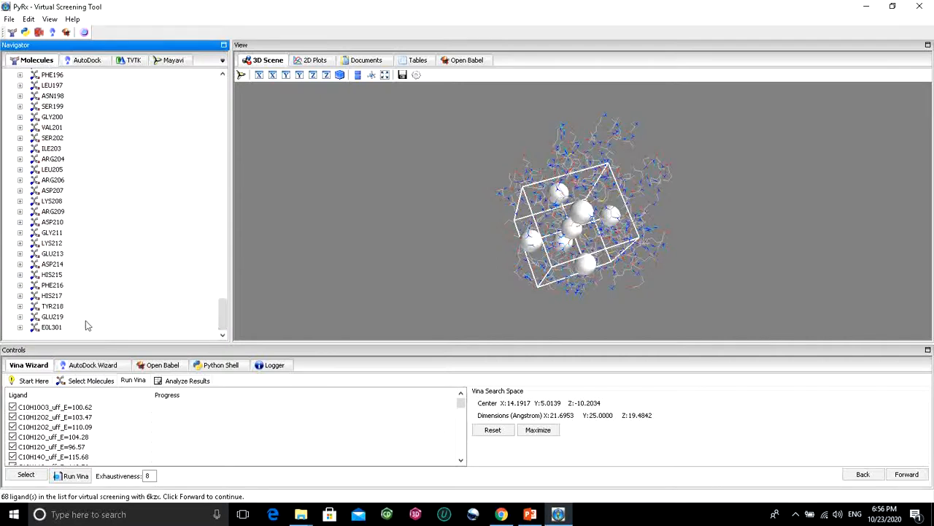
left_click(44, 329)
right_click(49, 333)
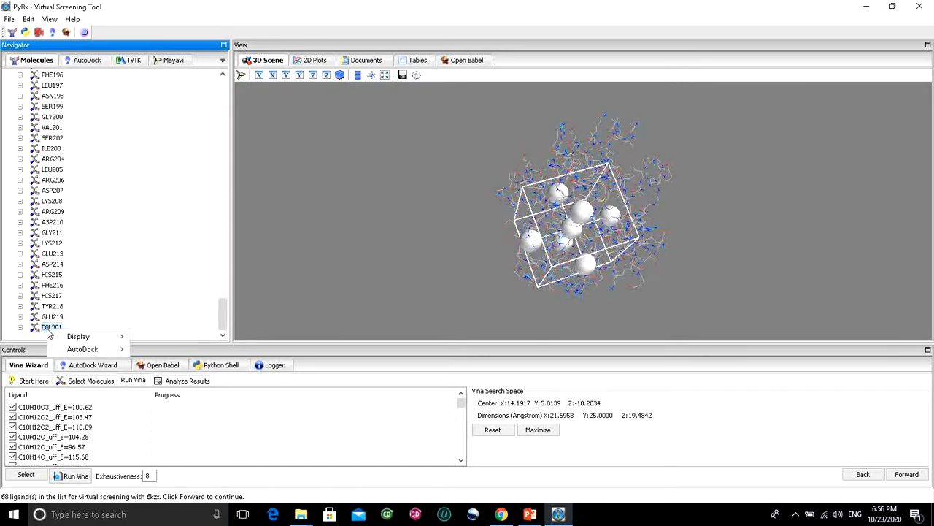
mouse_move(117, 336)
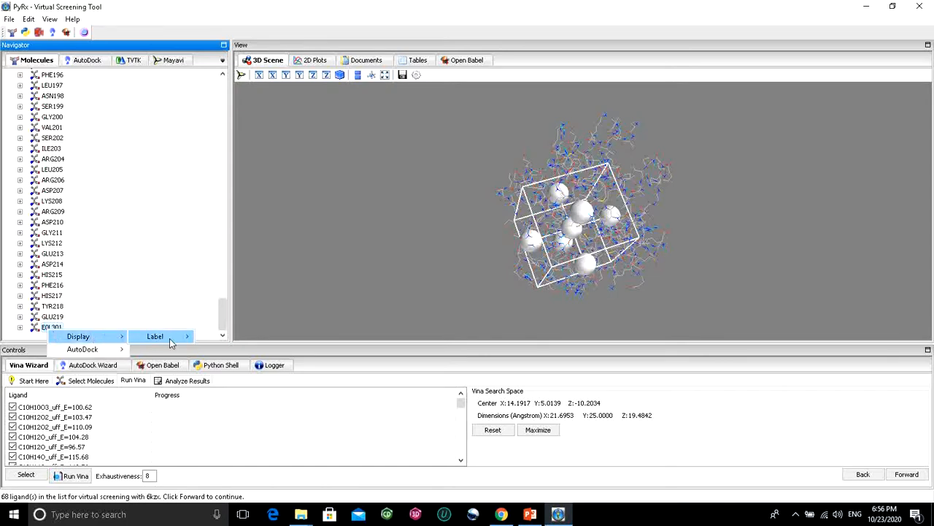
mouse_move(170, 344)
left_click(219, 336)
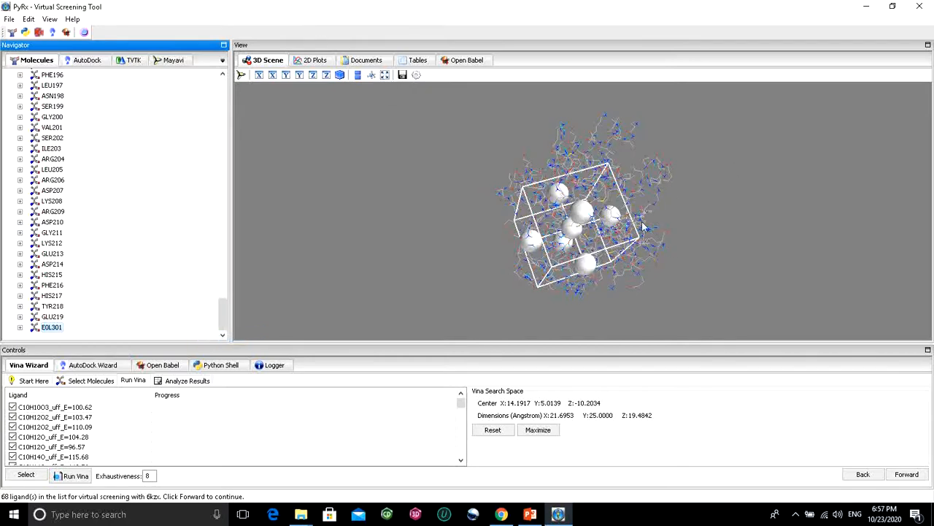
- Show the 3D scene full screen and stretch the search box lengthwise across the protein until it covers the labelled ligand
left_click_drag(626, 233, 595, 231)
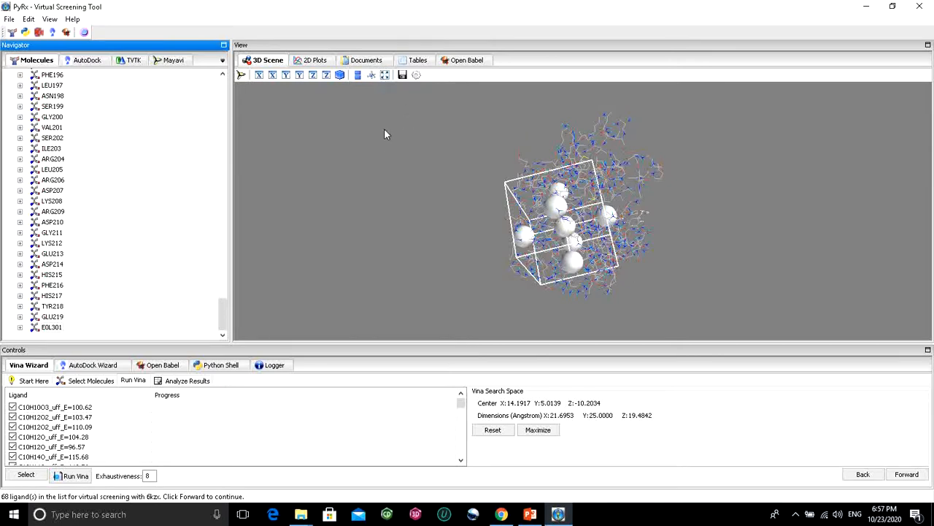
left_click(385, 76)
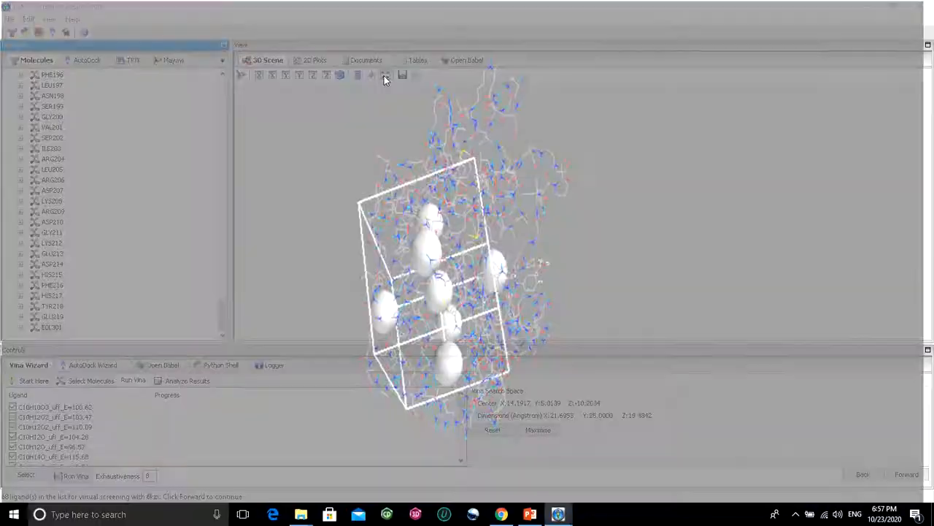
left_click_drag(655, 234, 663, 329)
left_click_drag(506, 247, 429, 273)
left_click_drag(341, 304, 308, 315)
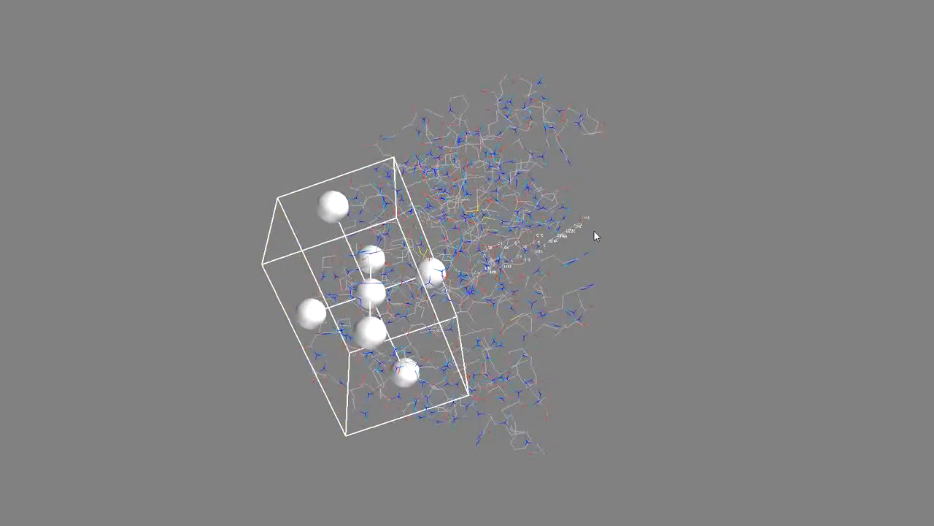
left_click_drag(547, 269, 553, 235)
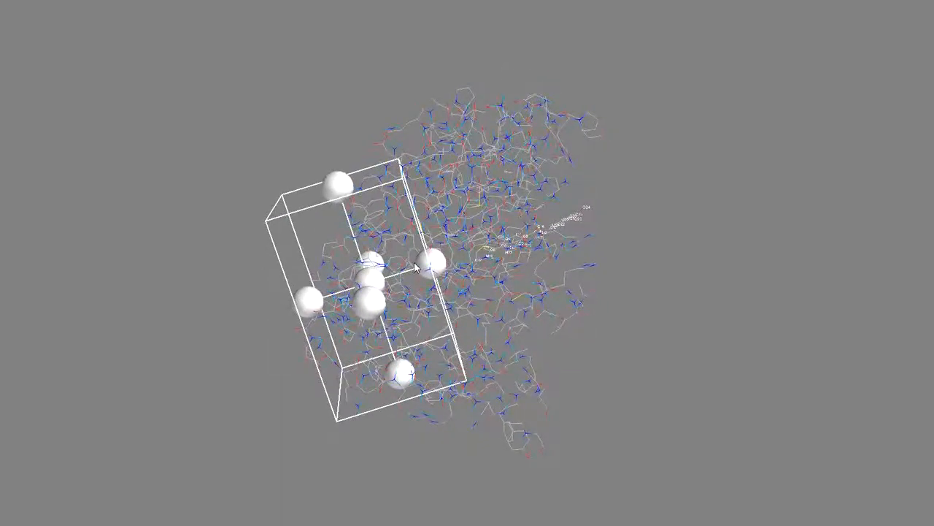
left_click_drag(432, 268, 414, 271)
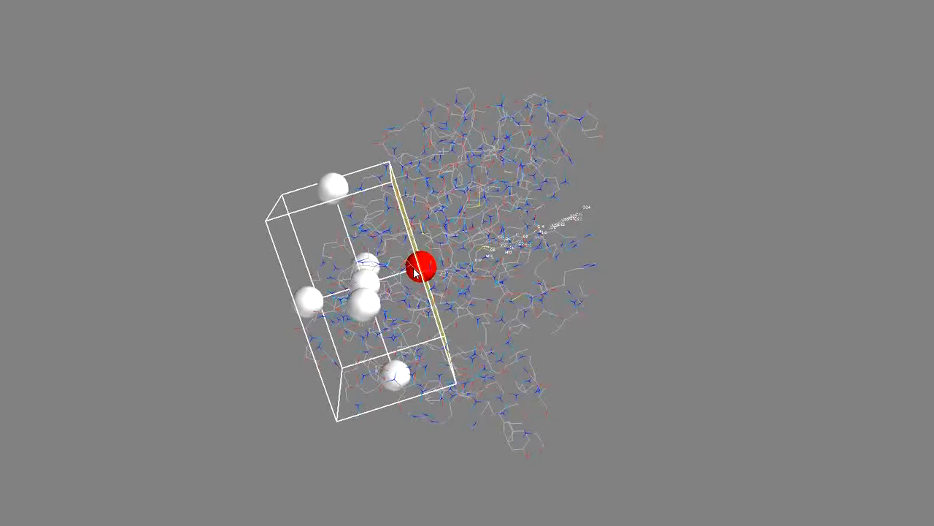
left_click_drag(414, 272, 629, 202)
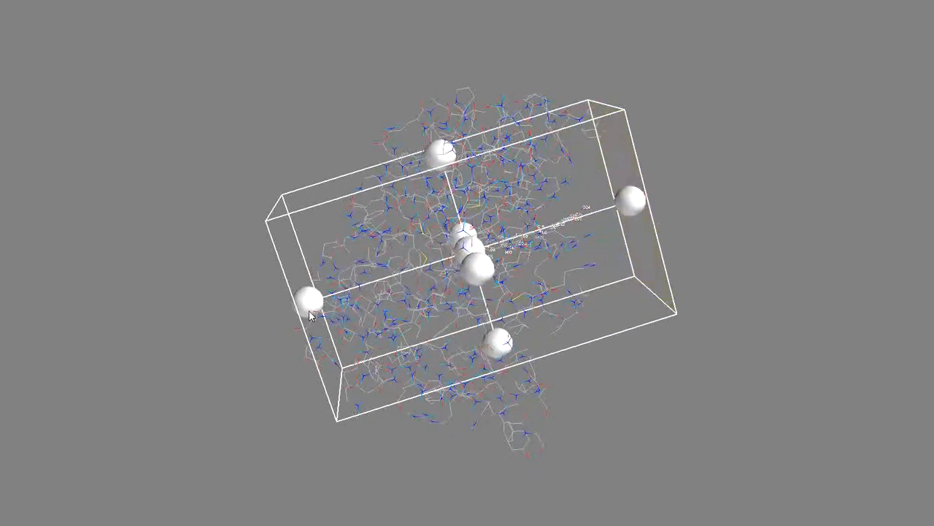
- Pull the search box's far end in towards the labelled ligand and tighten its upper and lower faces
left_click_drag(309, 314, 349, 295)
left_click_drag(337, 301, 390, 275)
left_click_drag(625, 210, 646, 198)
left_click_drag(396, 276, 416, 268)
left_click_drag(651, 197, 636, 199)
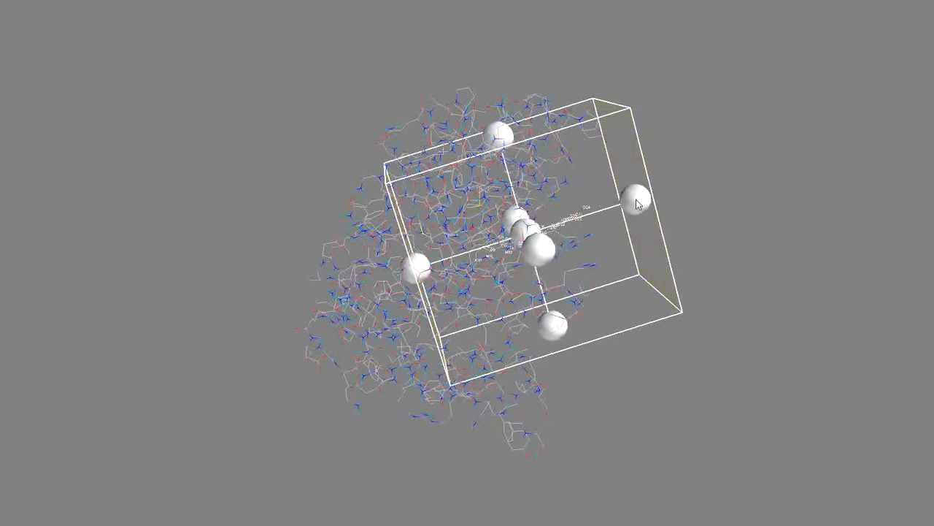
left_click_drag(412, 269, 436, 259)
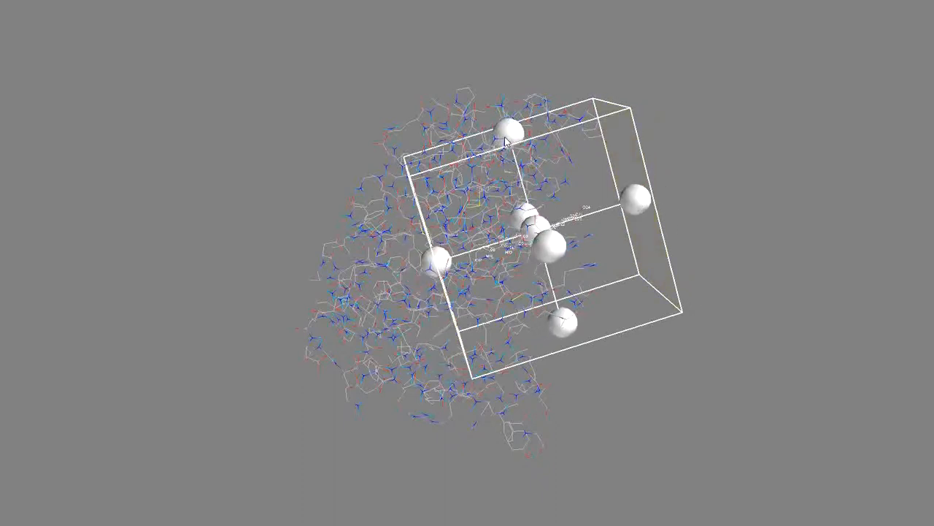
left_click_drag(506, 142, 509, 150)
left_click_drag(570, 330, 566, 314)
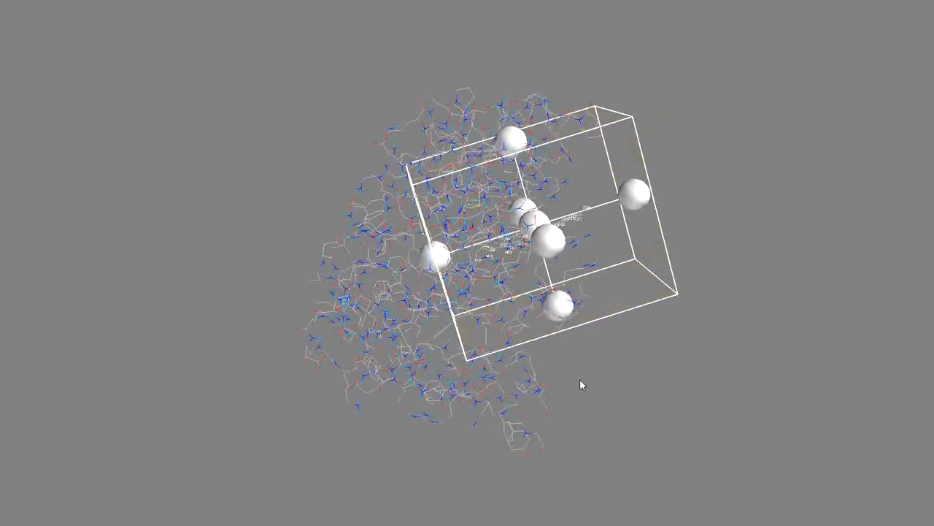
- Check the search box around the ligand from several angles and fine-tune the positions of its two end faces
left_click_drag(582, 384, 499, 247)
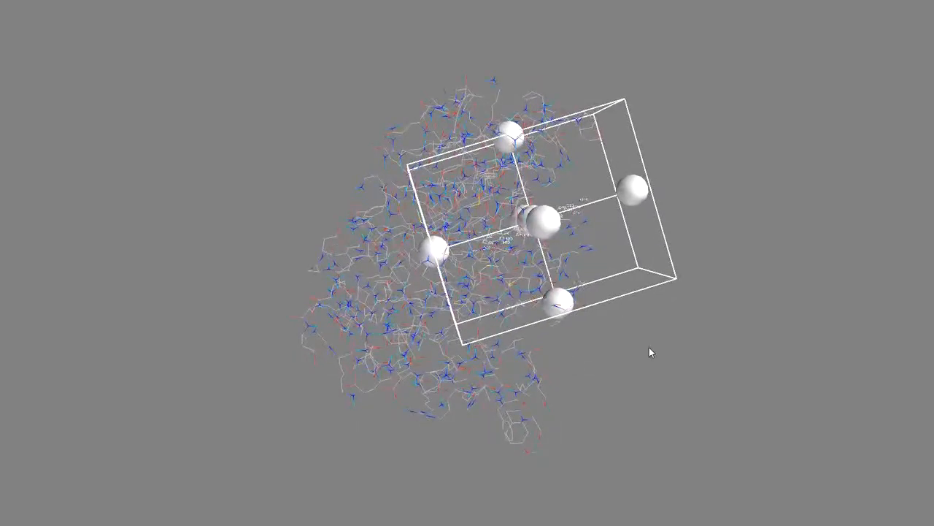
left_click_drag(651, 352, 569, 255)
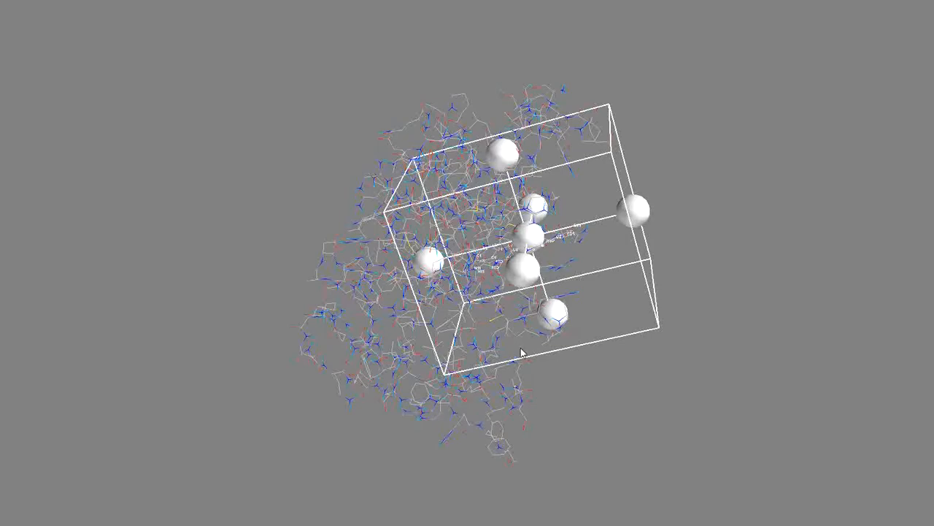
left_click_drag(521, 349, 609, 424)
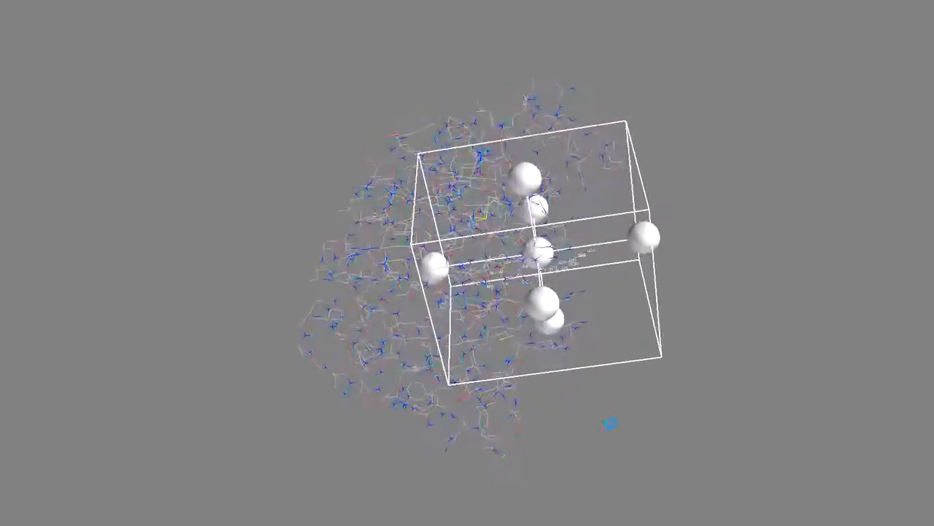
left_click_drag(563, 358, 609, 310)
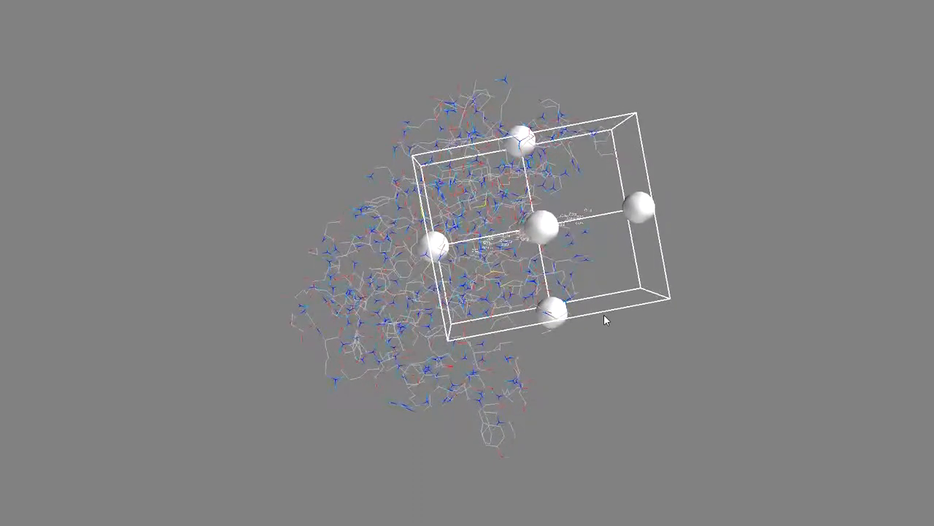
left_click_drag(638, 207, 627, 211)
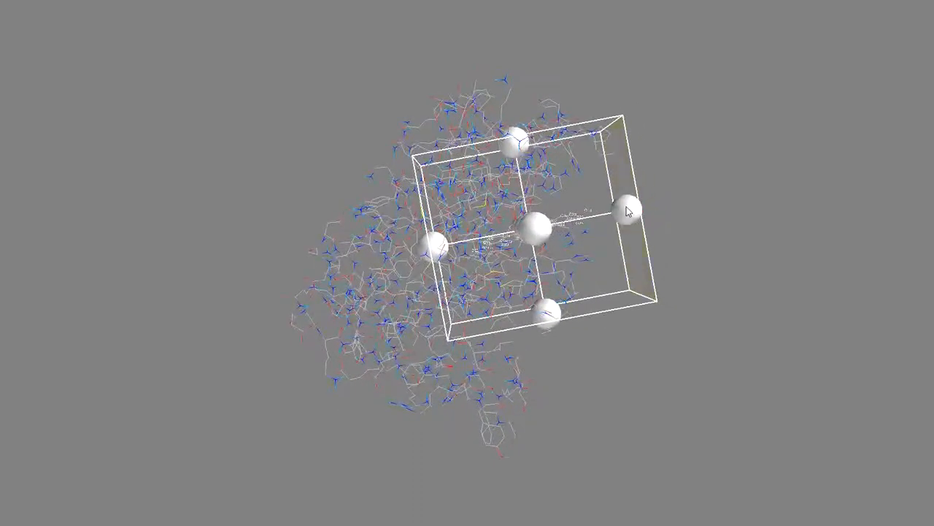
left_click_drag(429, 251, 425, 250)
left_click_drag(627, 210, 631, 210)
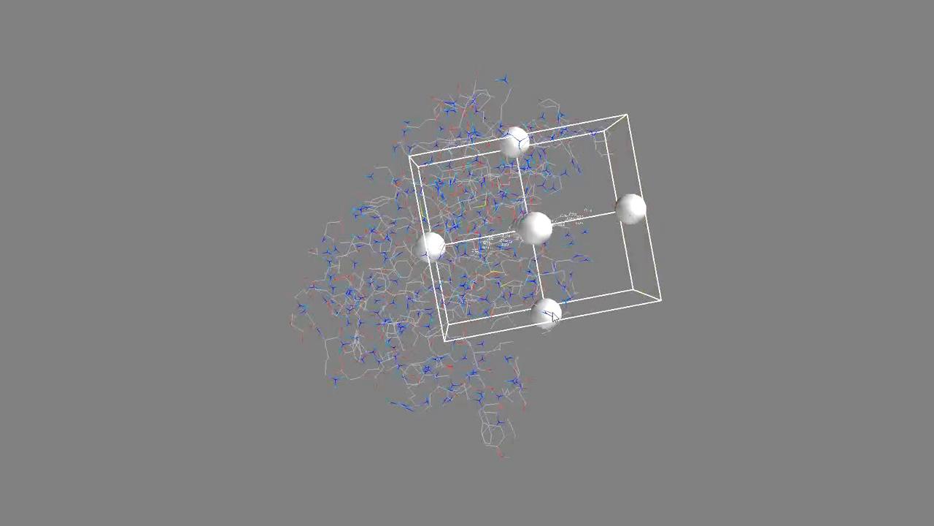
- Pull one side face of the search box in towards the labelled ligand and fine-tune the opposite side face
left_click_drag(583, 357, 240, 385)
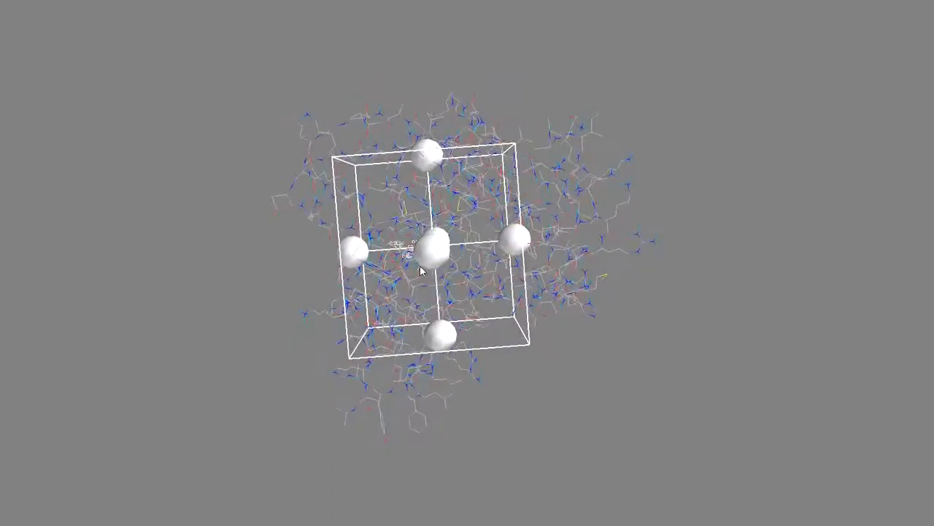
left_click_drag(525, 243, 517, 241)
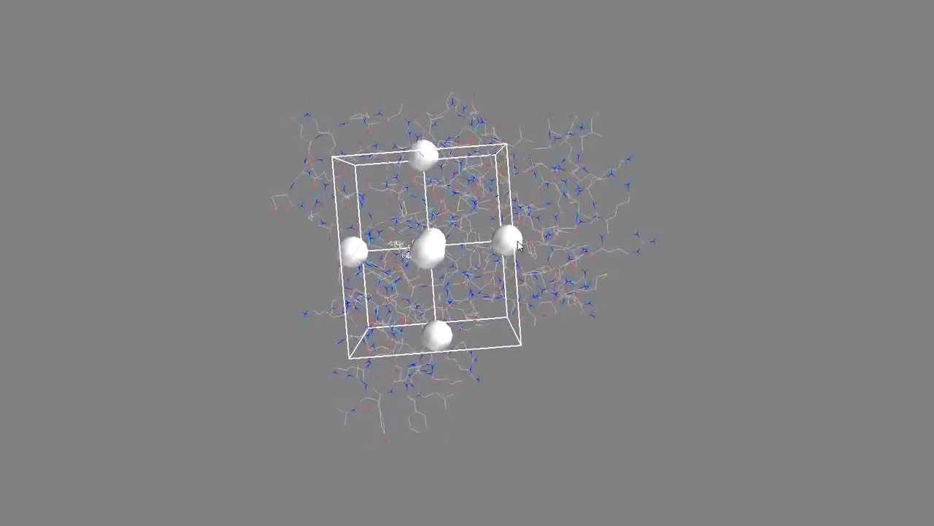
left_click(350, 253)
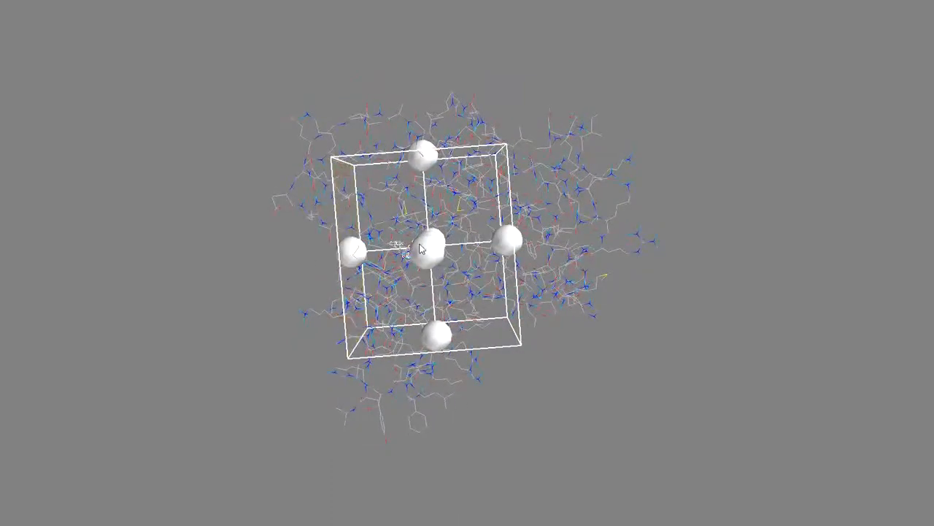
left_click(509, 247)
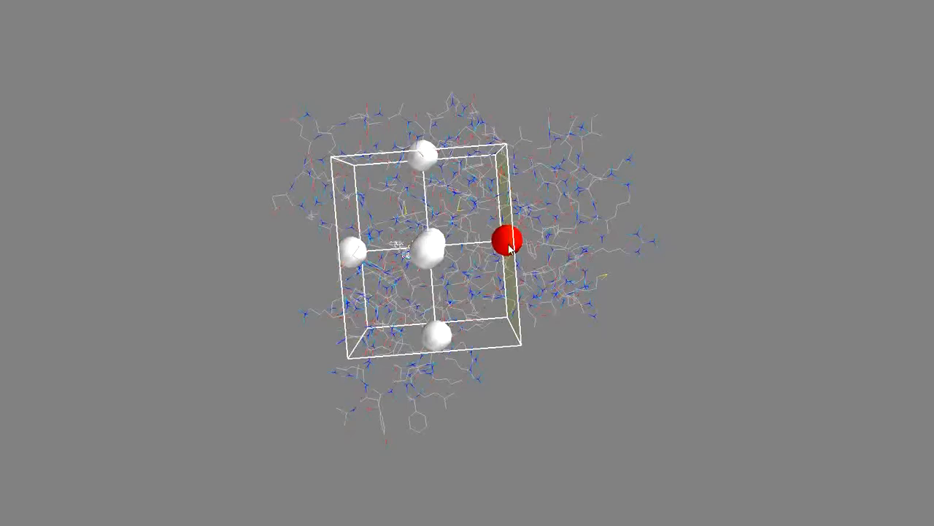
left_click_drag(510, 247, 505, 250)
- Lower the search box's upper face slightly and adjust both side faces, leaving the box about 24.9 × 22.2 × 17.2 Å around the ligand
left_click_drag(475, 397, 460, 167)
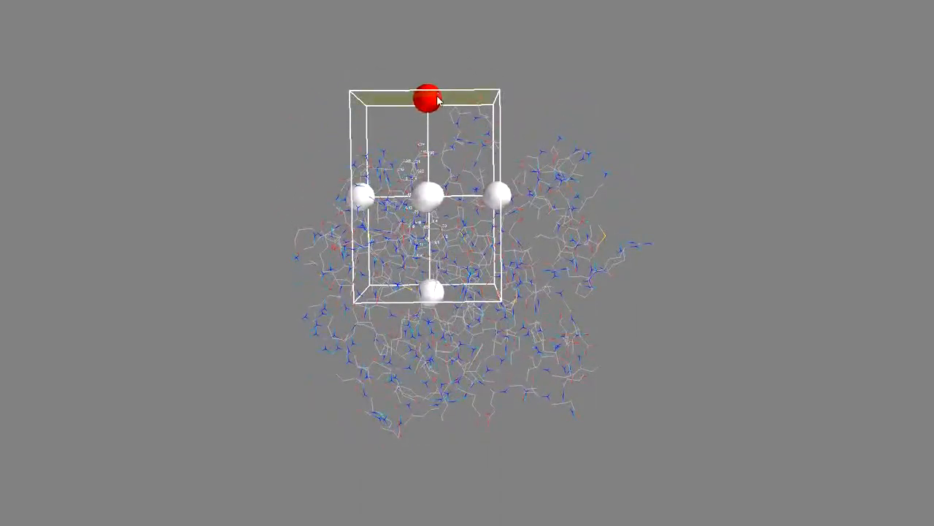
left_click_drag(427, 97, 428, 102)
left_click_drag(498, 198, 494, 197)
mouse_move(370, 202)
left_mouse_down()
mouse_move(346, 200)
mouse_move(362, 200)
left_mouse_up()
left_click_drag(616, 273, 620, 284)
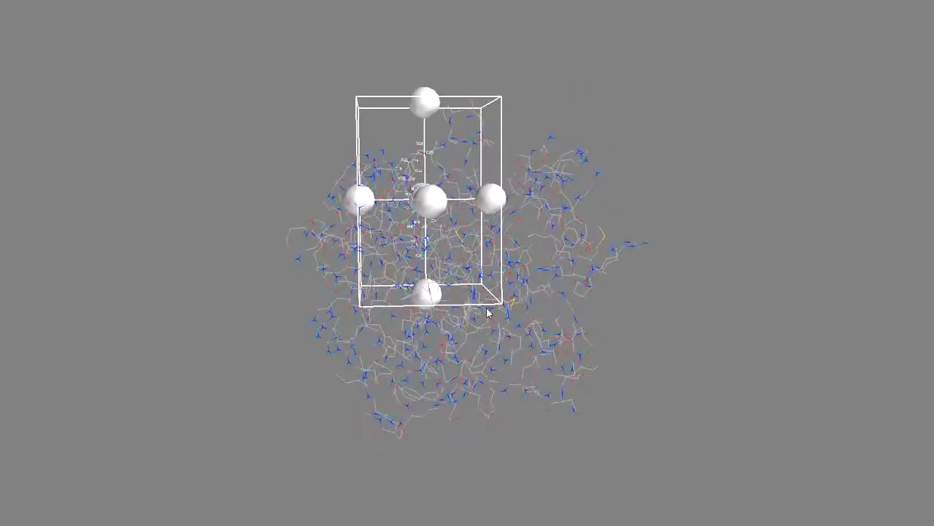
- Examine the fitted search box from all sides to check that it encloses the labelled ligand's binding site
mouse_move(463, 340)
left_mouse_down()
mouse_move(477, 346)
mouse_move(468, 346)
left_mouse_up()
left_click_drag(378, 350, 405, 372)
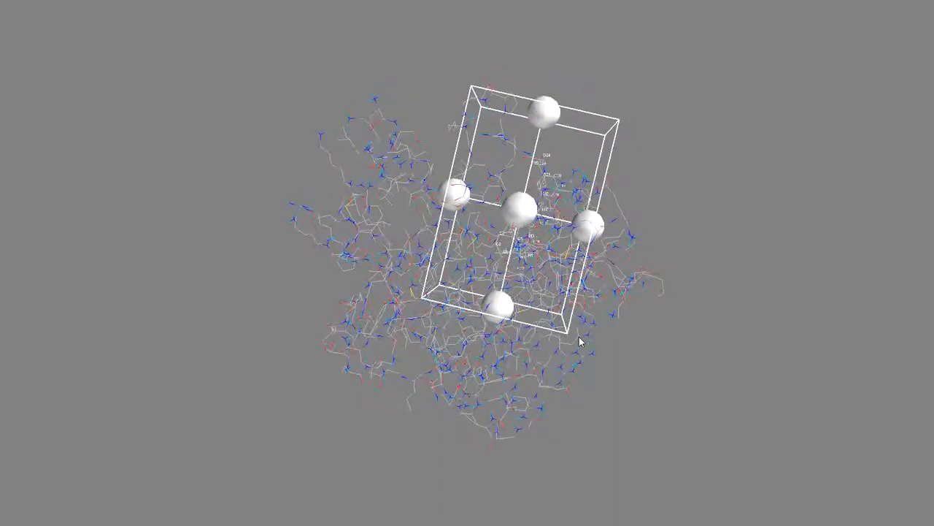
left_click_drag(581, 341, 419, 253)
left_click_drag(544, 206, 531, 229)
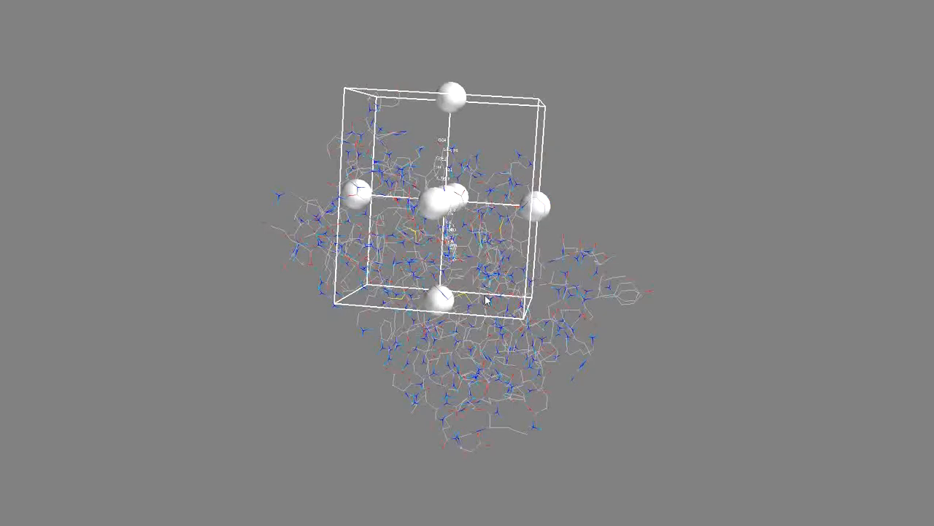
mouse_move(424, 406)
left_mouse_down()
mouse_move(443, 421)
mouse_move(442, 403)
left_mouse_up()
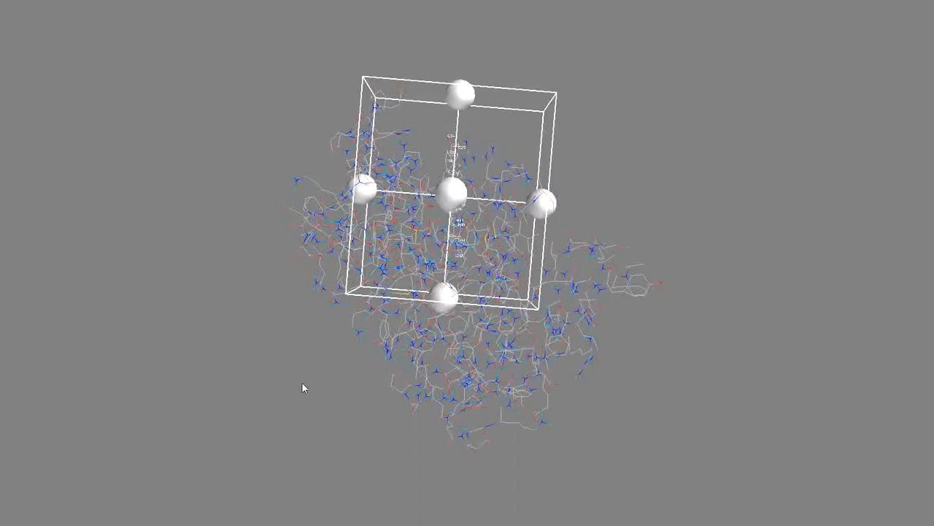
left_click_drag(341, 338, 103, 381)
left_click_drag(513, 330, 362, 327)
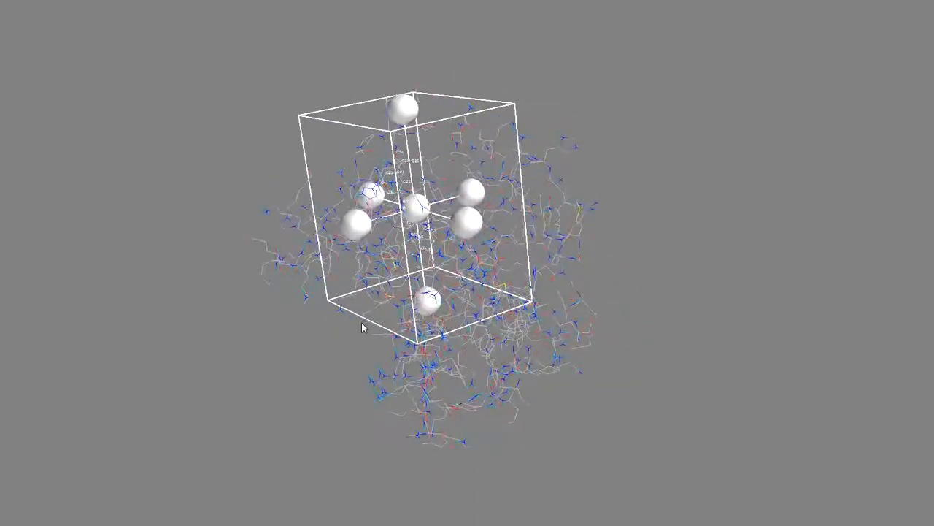
left_click_drag(517, 351, 474, 363)
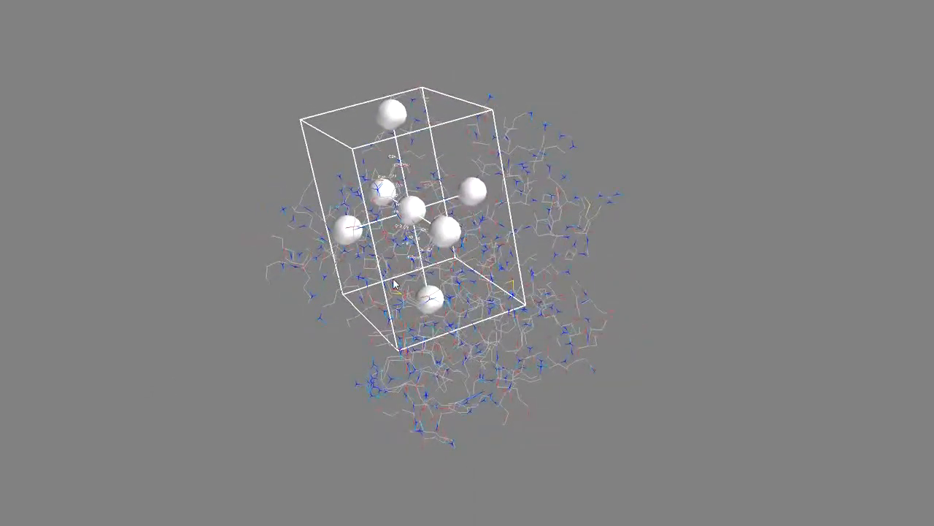
left_click_drag(594, 342, 432, 364)
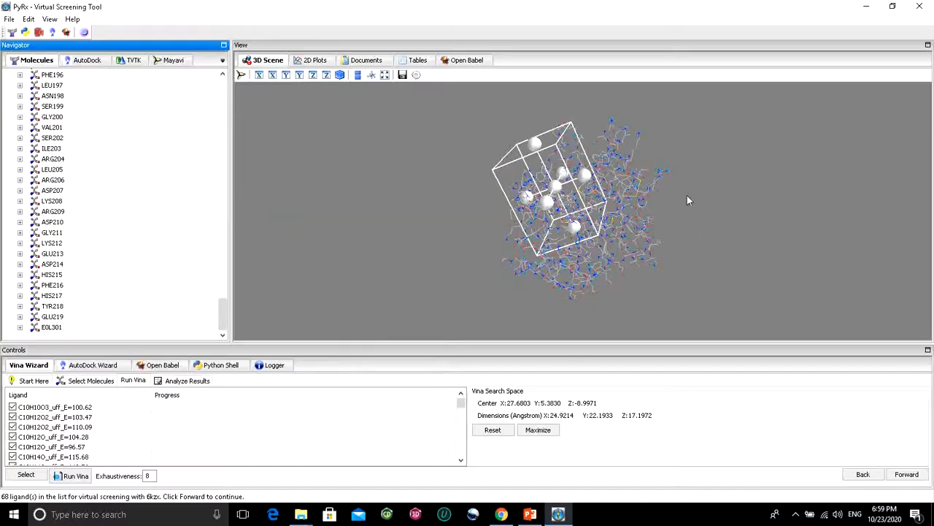
left_click_drag(689, 197, 594, 228)
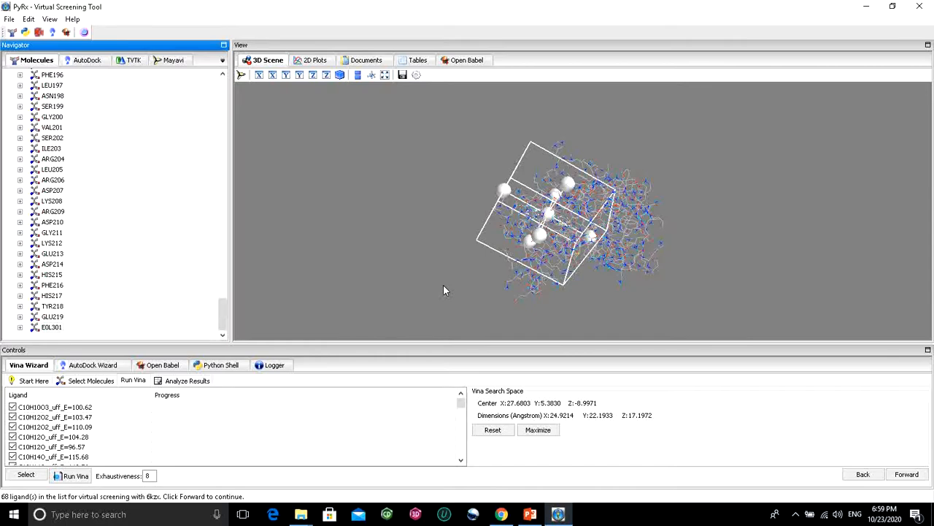
left_click_drag(482, 267, 650, 187)
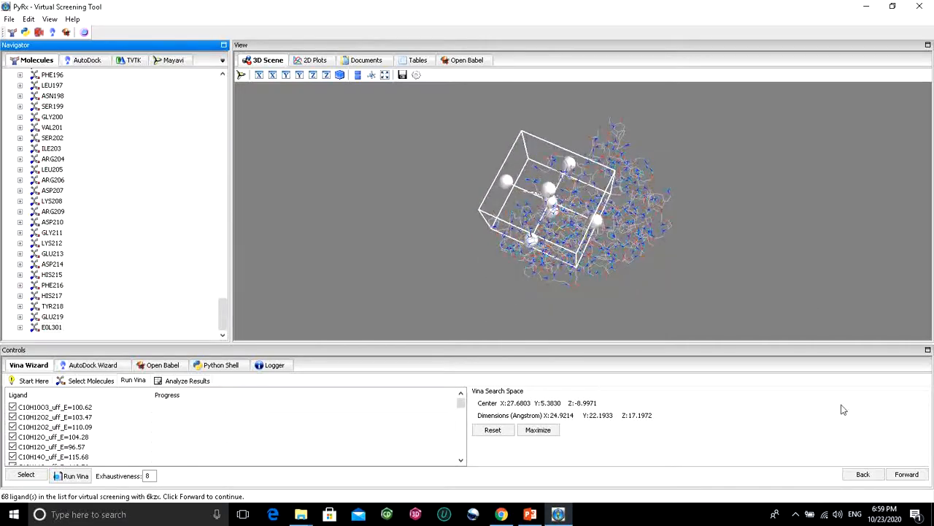
left_click(796, 514)
left_click(820, 494)
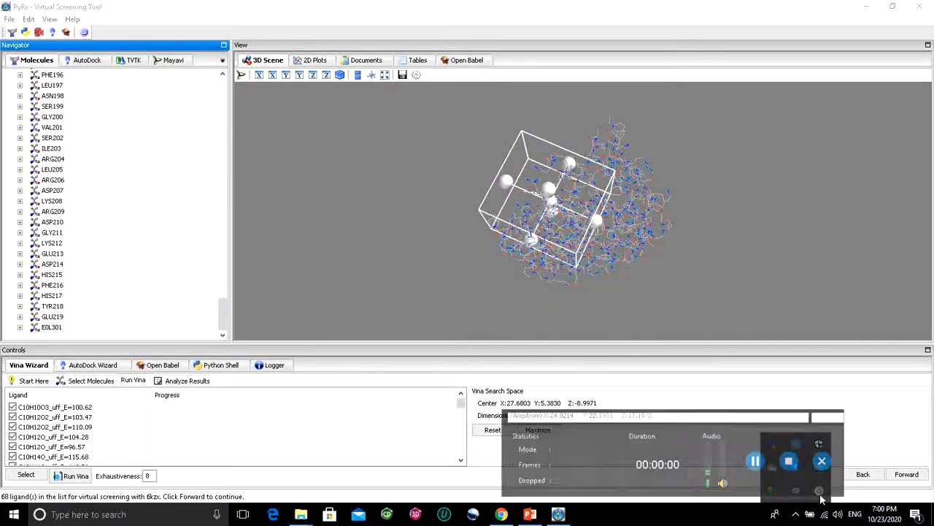
left_click(788, 460)
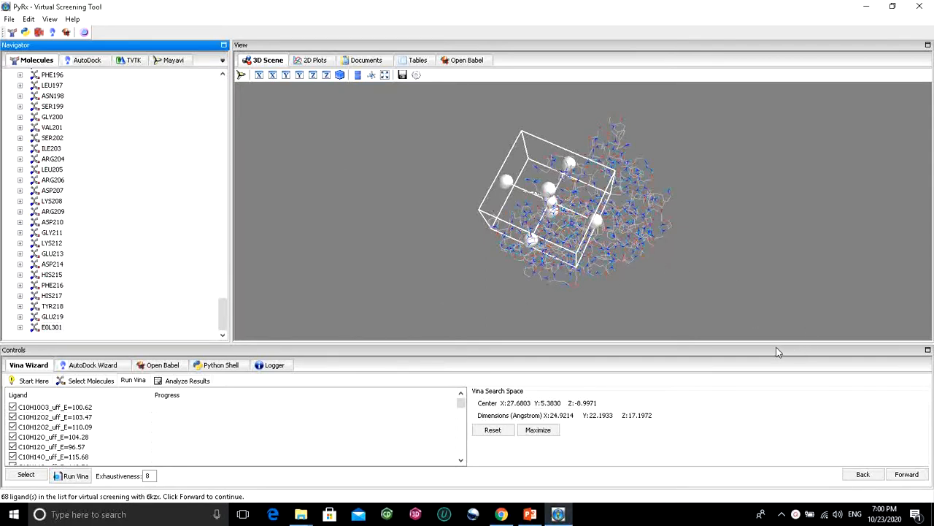
- Start the Vina docking of the listed ligands against 6kzx and follow the progress down the ligand list
left_click(909, 476)
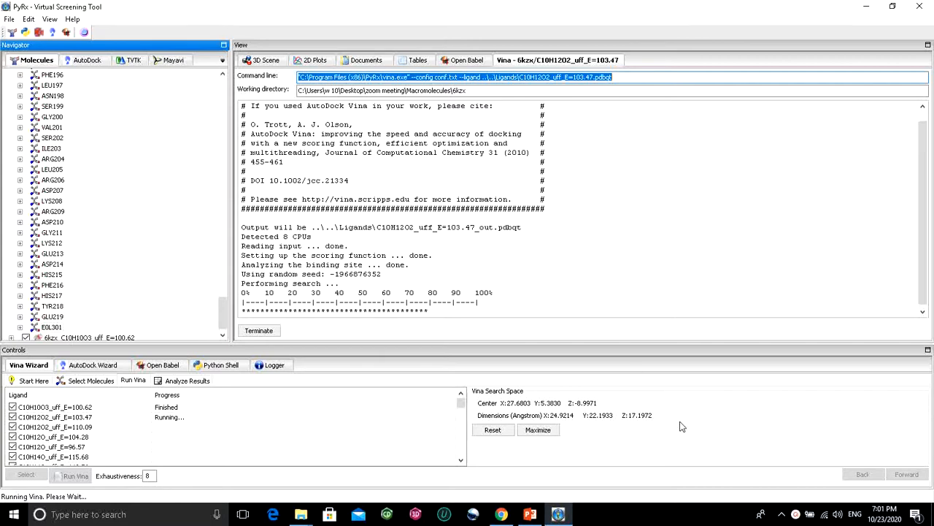
scroll(427, 392, "down", 1)
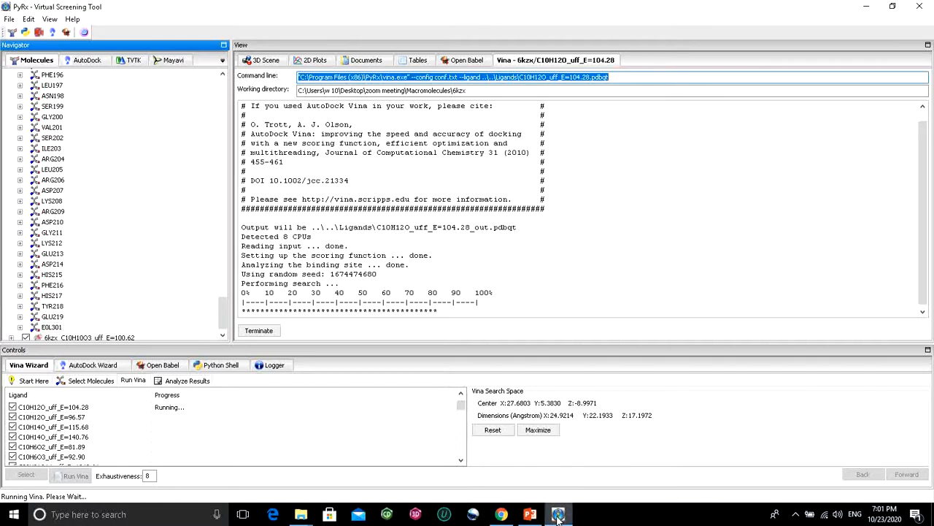
left_click(796, 514)
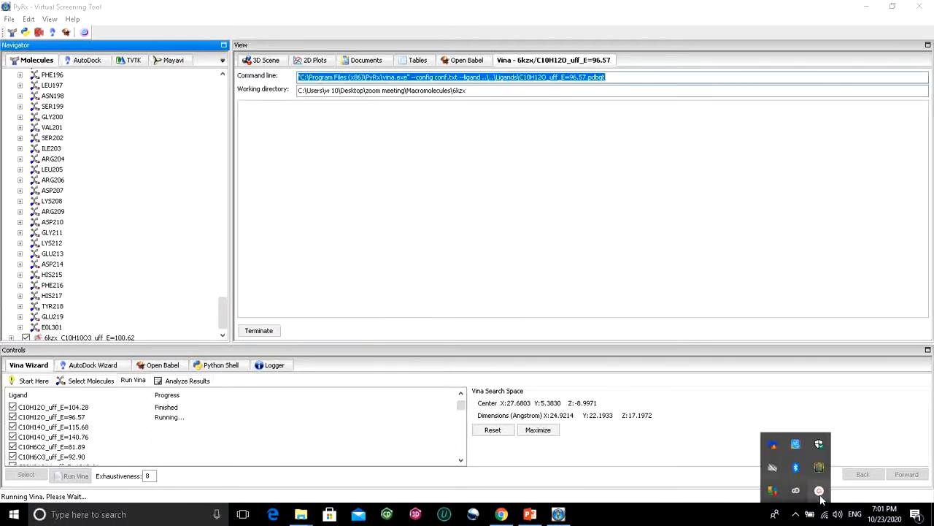
left_click(821, 495)
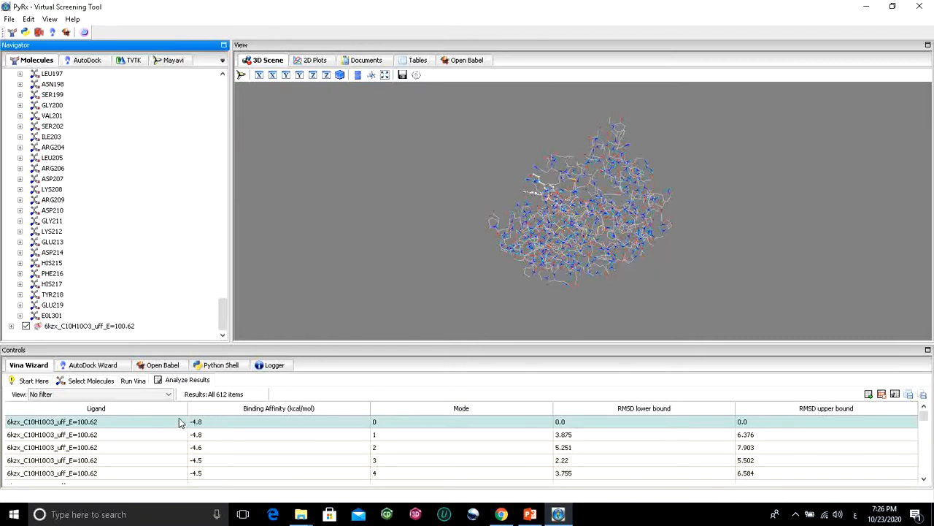
- Start exporting the docking results table as a CSV file and choose the zoom meeting folder on the Desktop as its destination
mouse_move(925, 415)
left_mouse_down()
mouse_move(927, 423)
mouse_move(925, 413)
left_mouse_up()
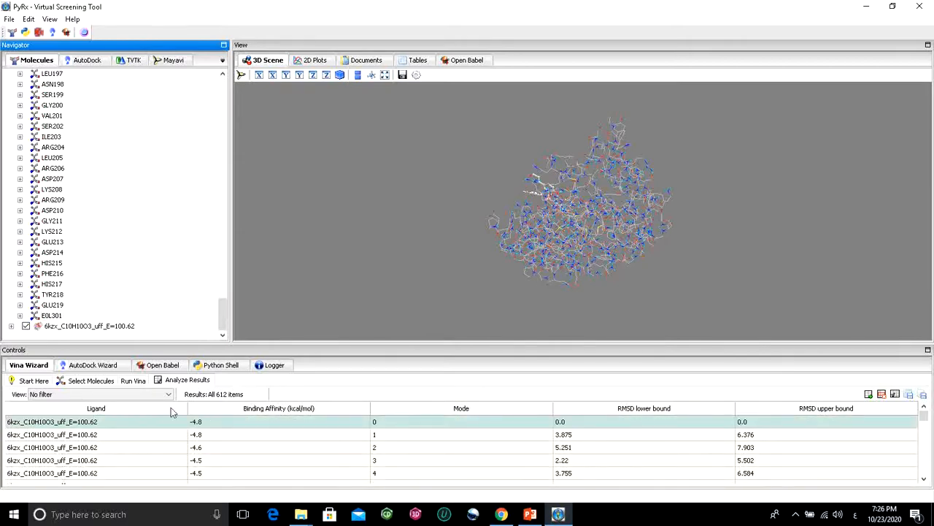
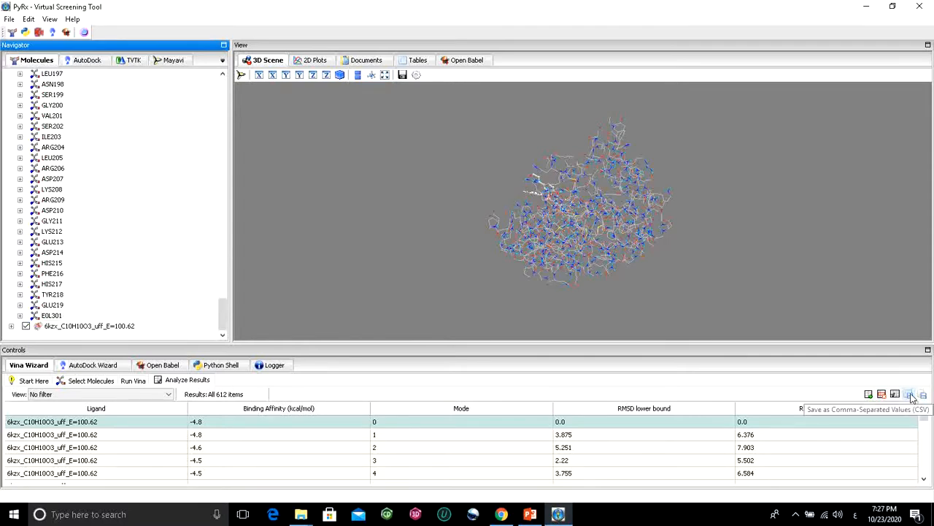
left_click(910, 395)
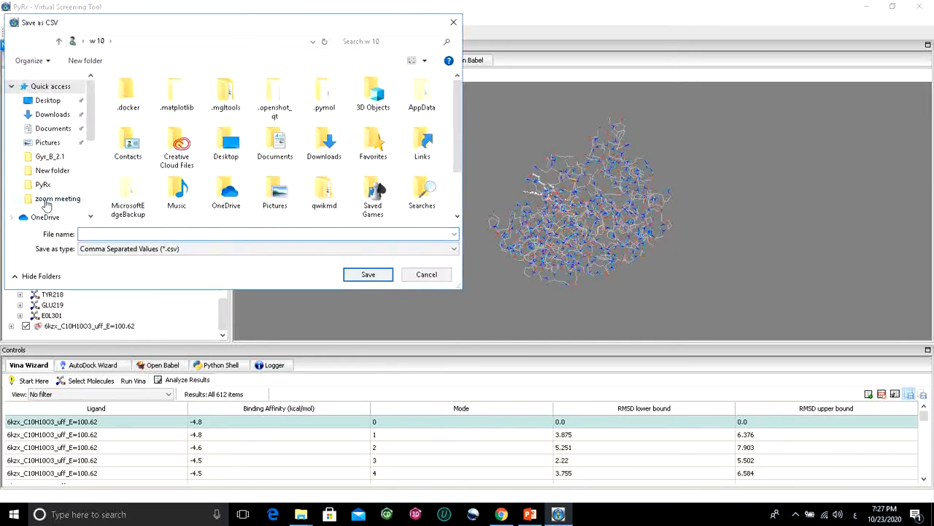
left_click(52, 103)
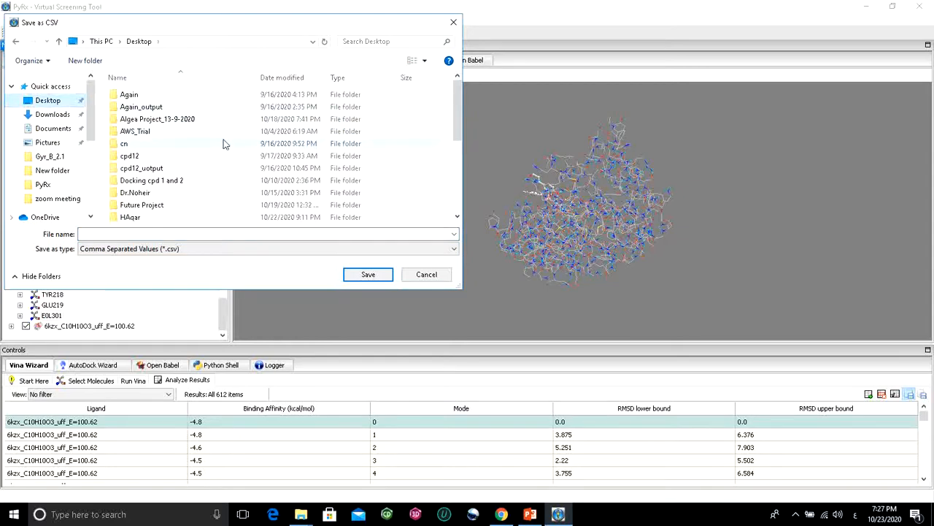
scroll(225, 143, "down", 4)
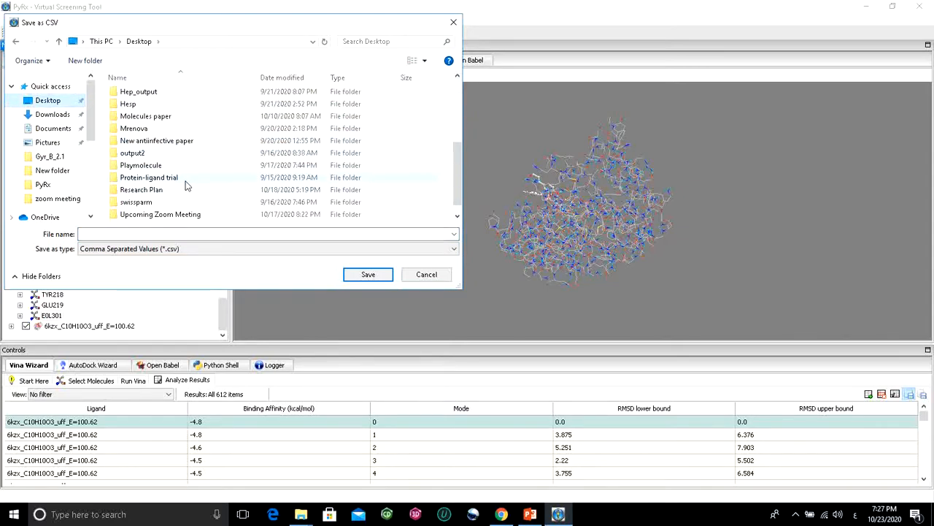
scroll(154, 180, "down", 1)
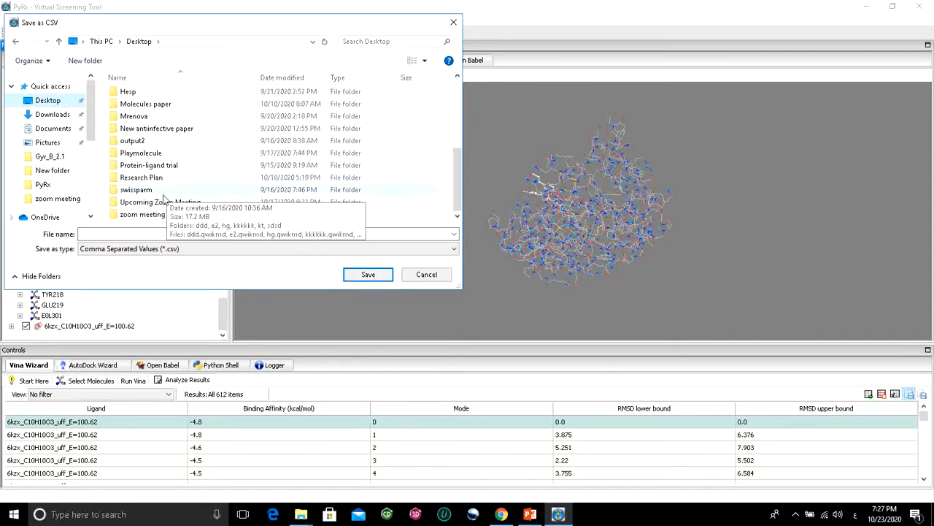
double_click(131, 216)
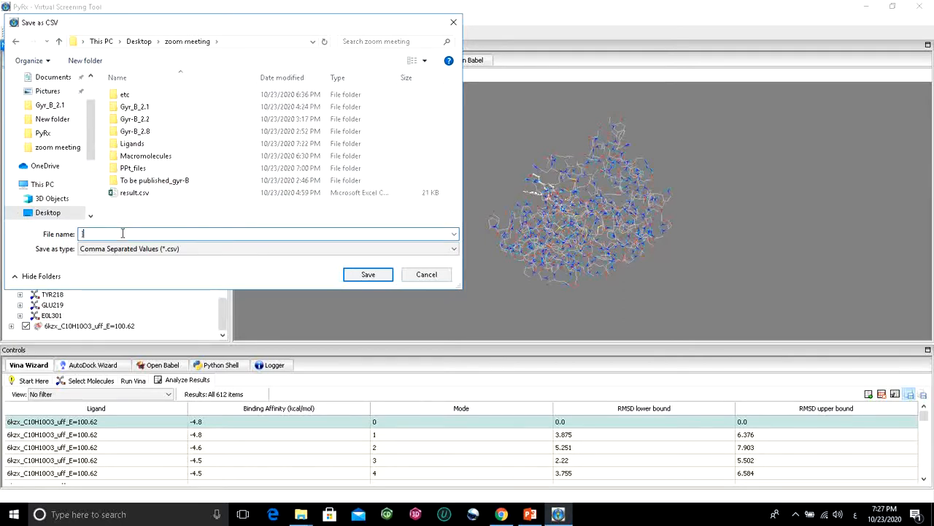
type("خؤنهبل فلسعمفس")
key("BackSpace")
key("BackSpace")
key("BackSpace")
key("BackSpace")
key("BackSpace")
key("BackSpace")
key("BackSpace")
key("BackSpace")
key("BackSpace")
key("BackSpace")
key("BackSpace")
key("BackSpace")
key("BackSpace")
key("BackSpace")
- Switch the keyboard layout to English, name the CSV file Docking Results and save it
key("alt+shift")
type("Docking Results")
left_click(370, 275)
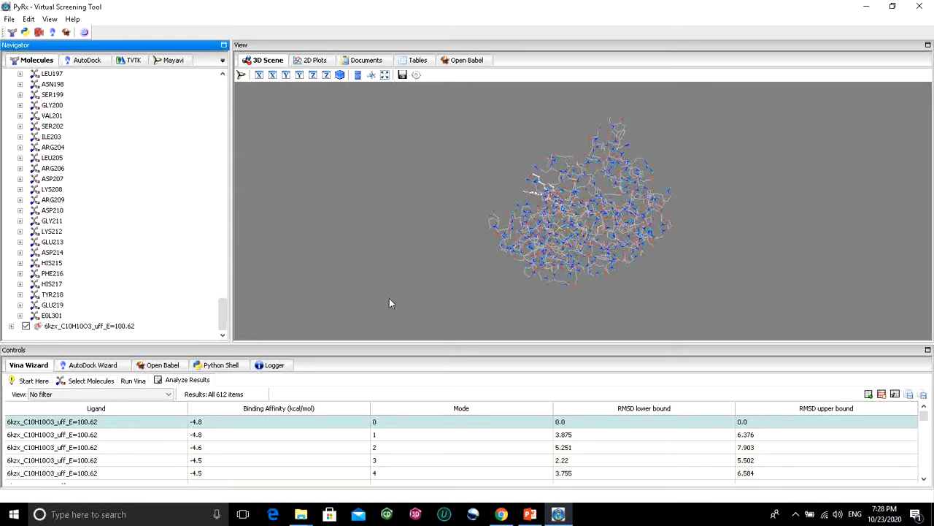
- Close PyRx and dismiss the runtime error dialog
left_click(928, 6)
mouse_move(535, 516)
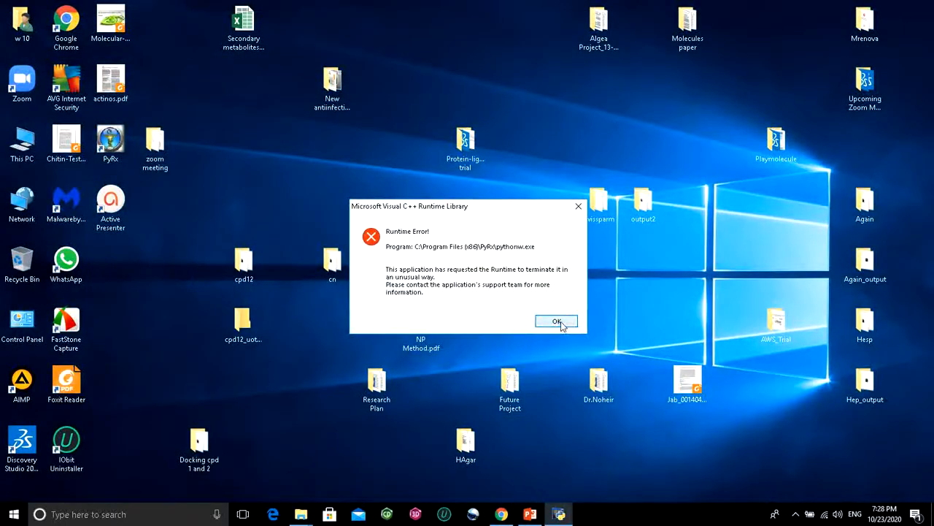
left_click(561, 320)
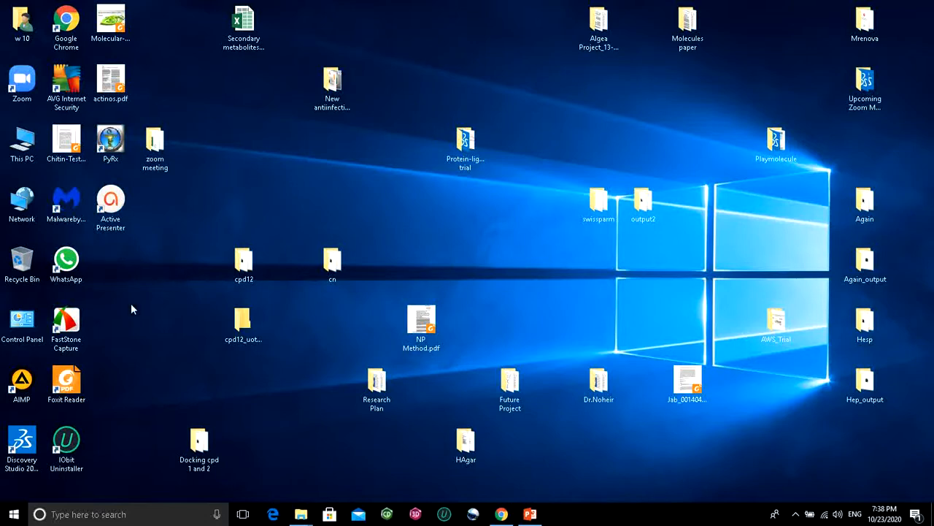
- Relaunch PyRx in a maximized window and bring up its AutoDock preferences
left_click(109, 143)
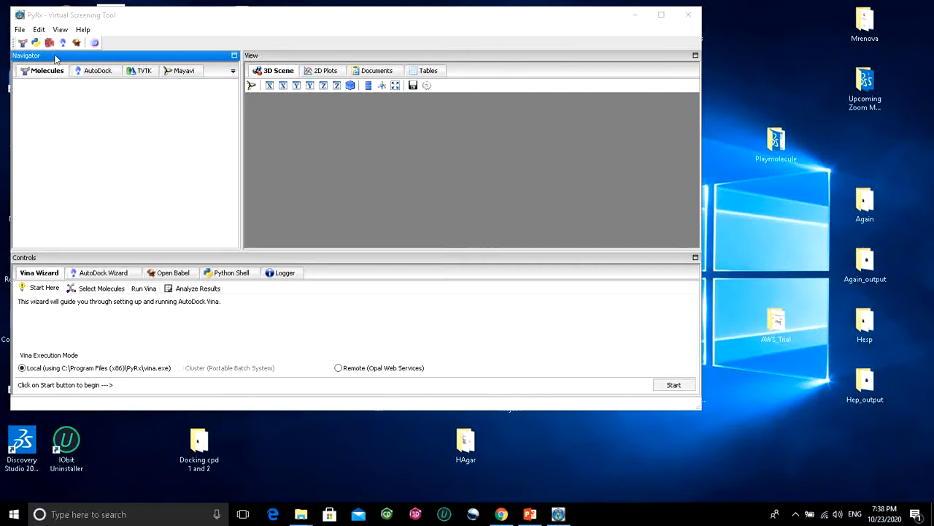
left_click(661, 14)
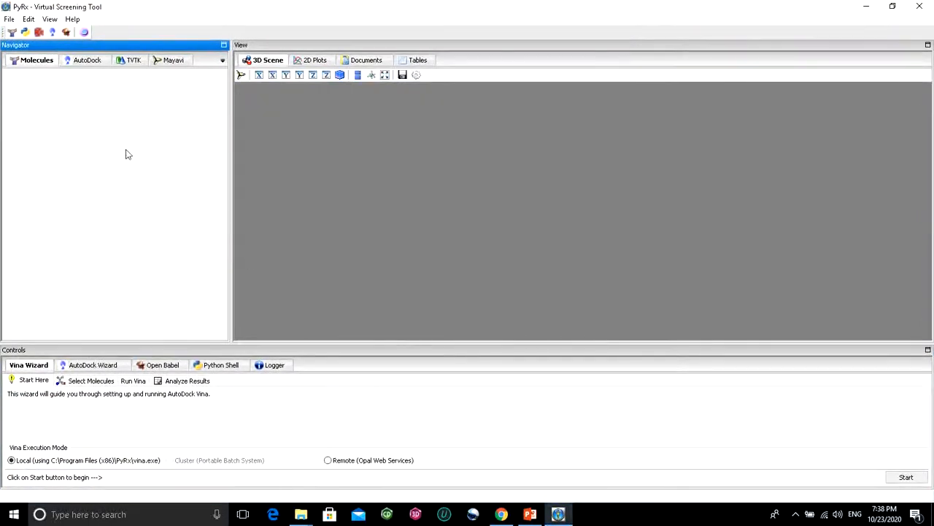
left_click(28, 20)
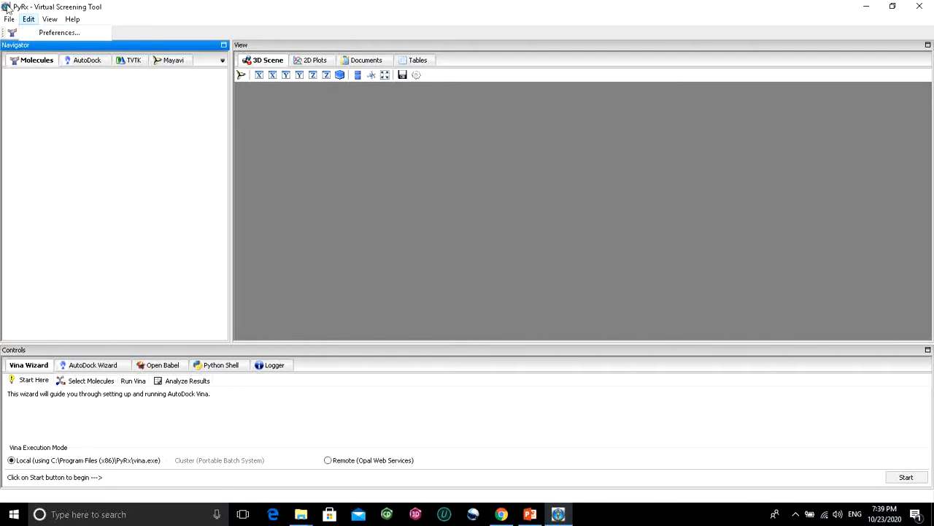
left_click(28, 19)
left_click(27, 20)
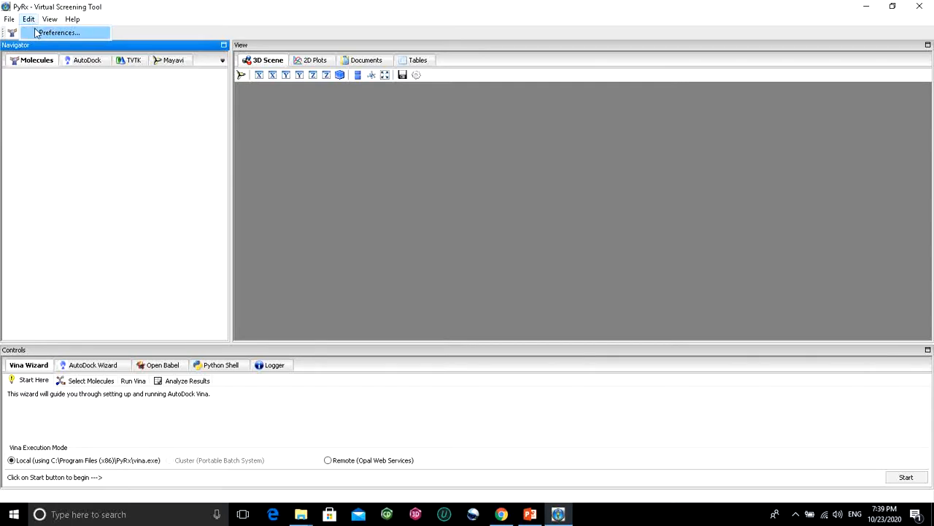
left_click(43, 33)
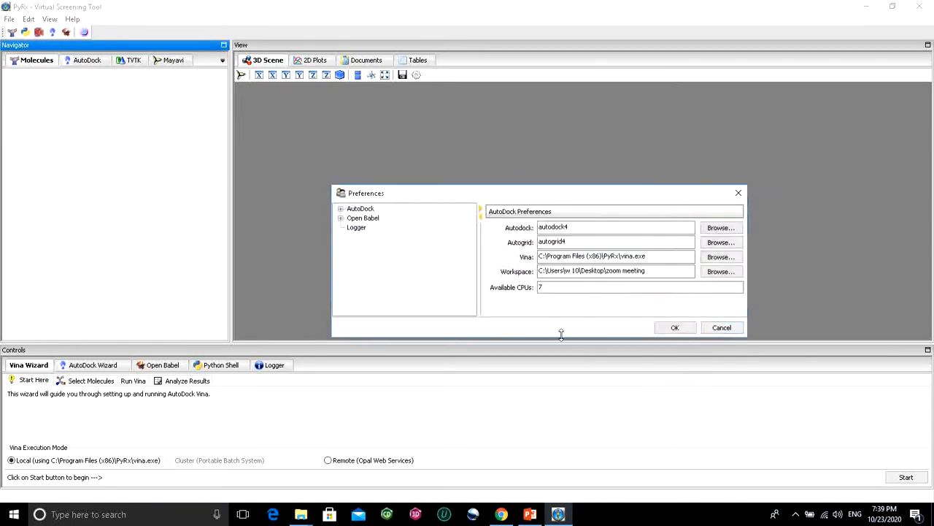
- Browse to the zoom meeting folder on the Desktop as the workspace, dismiss the preferences and close PyRx
left_click(720, 272)
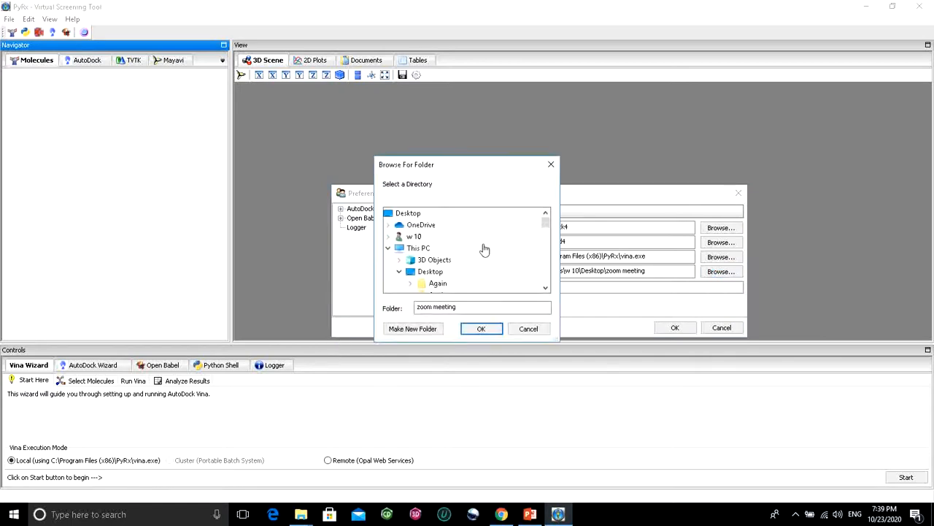
left_click_drag(545, 222, 546, 250)
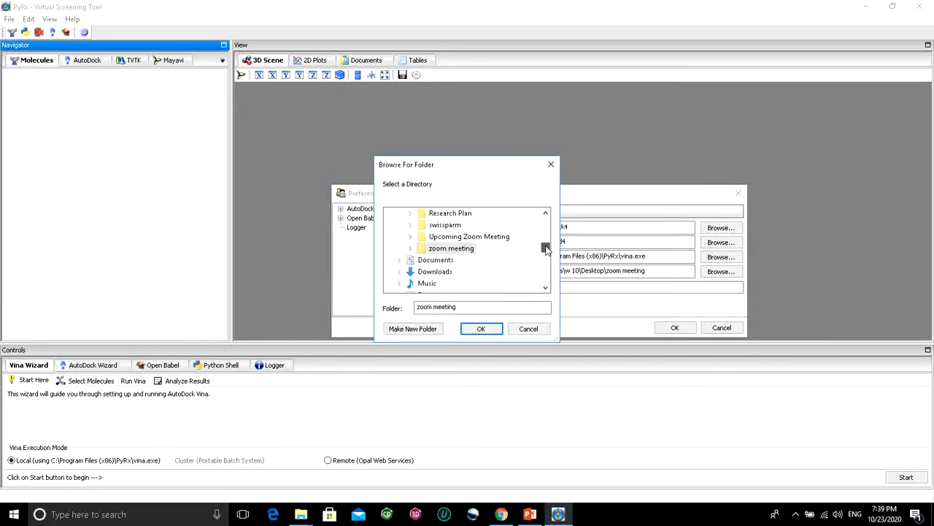
double_click(443, 252)
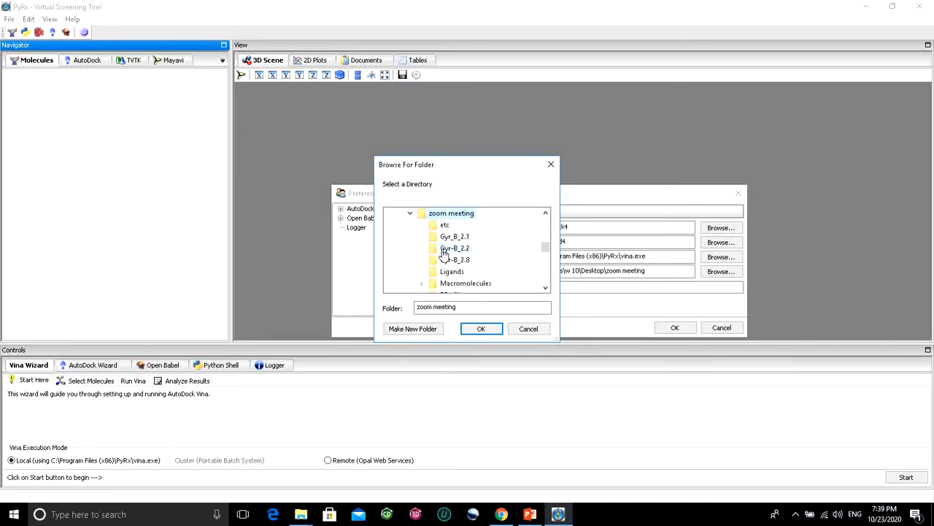
left_click(479, 329)
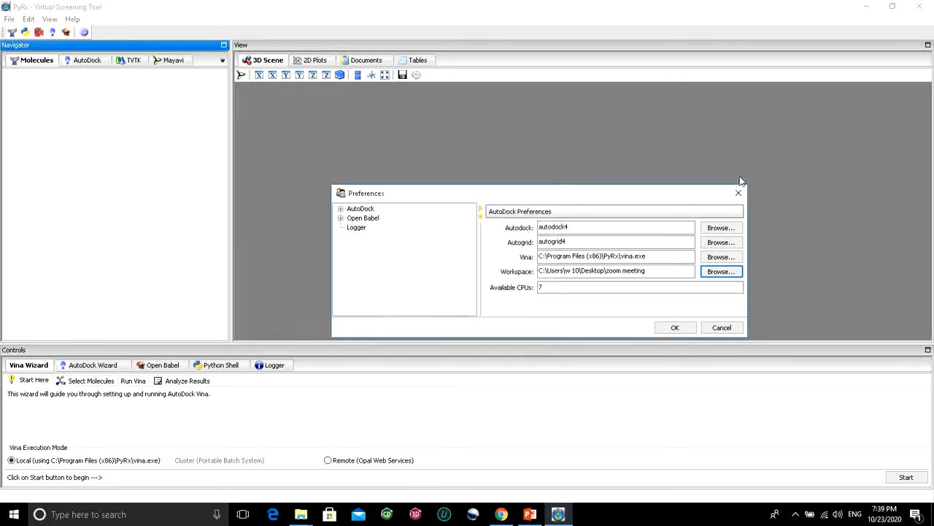
left_click(738, 193)
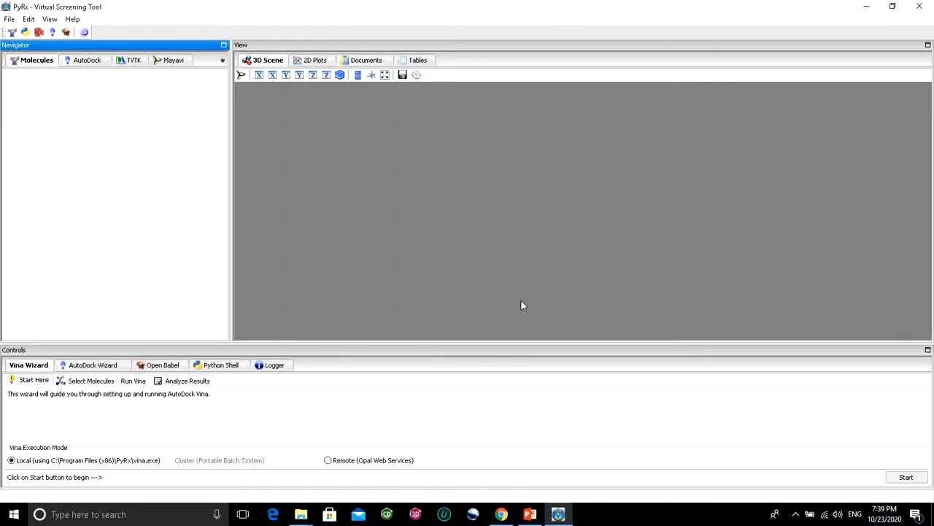
left_click(929, 6)
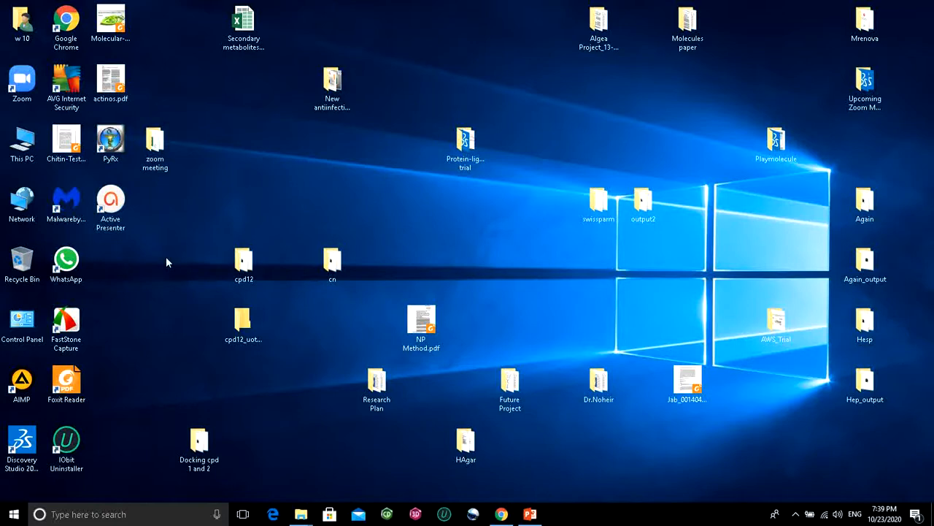
- Examine the docking output files and 6kzx.pdbqt in the 6kzx folder under zoom meeting, Macromolecules
left_click(795, 516)
double_click(156, 146)
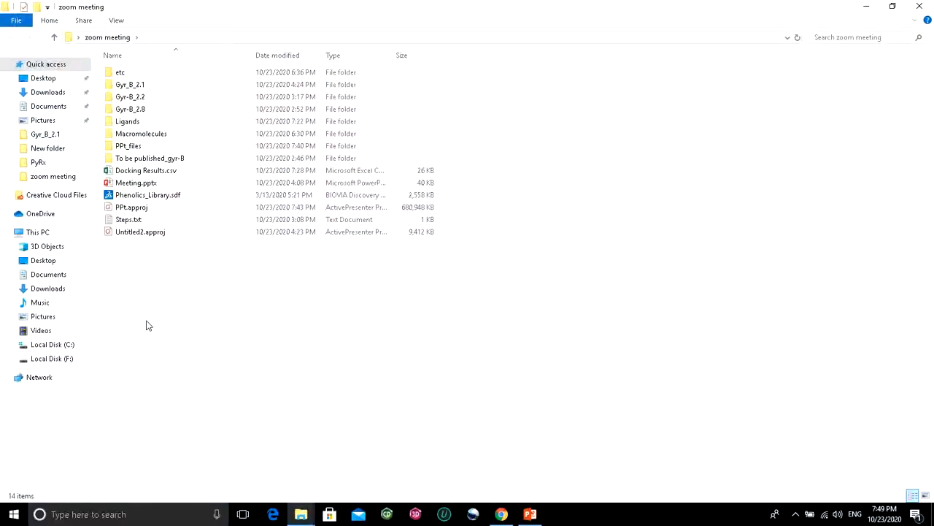
double_click(130, 136)
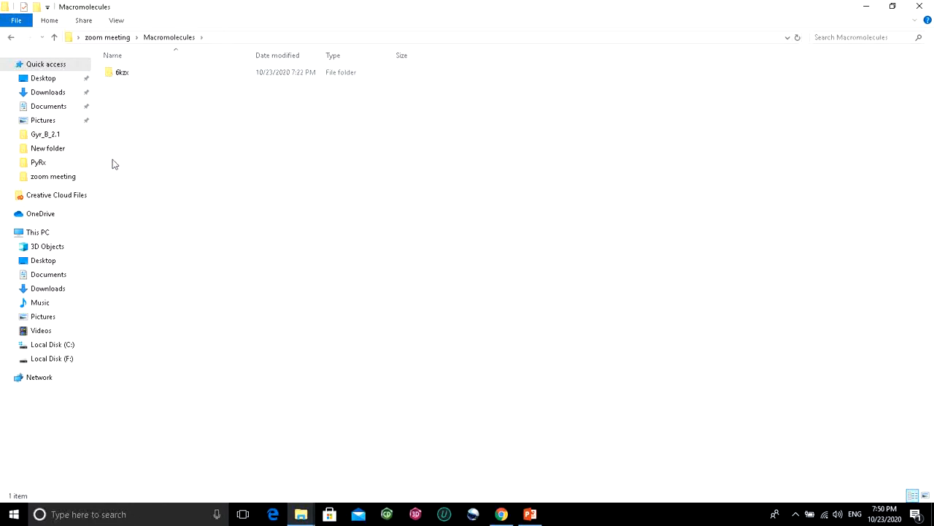
double_click(123, 73)
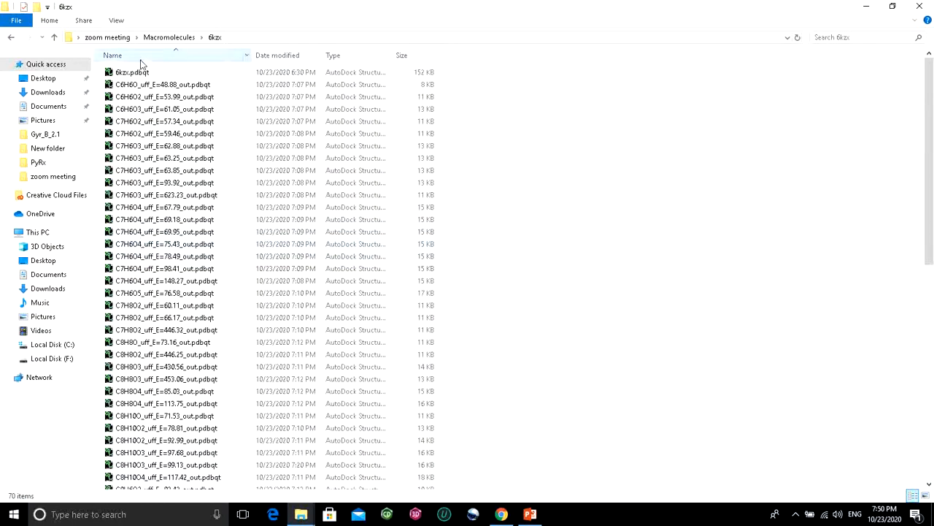
scroll(181, 300, "down", 10)
scroll(181, 299, "down", 1)
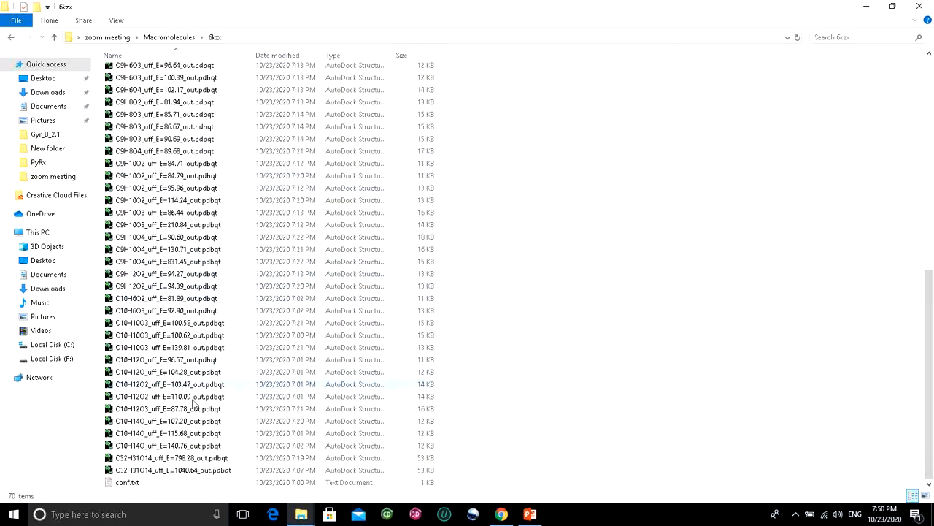
scroll(162, 406, "up", 12)
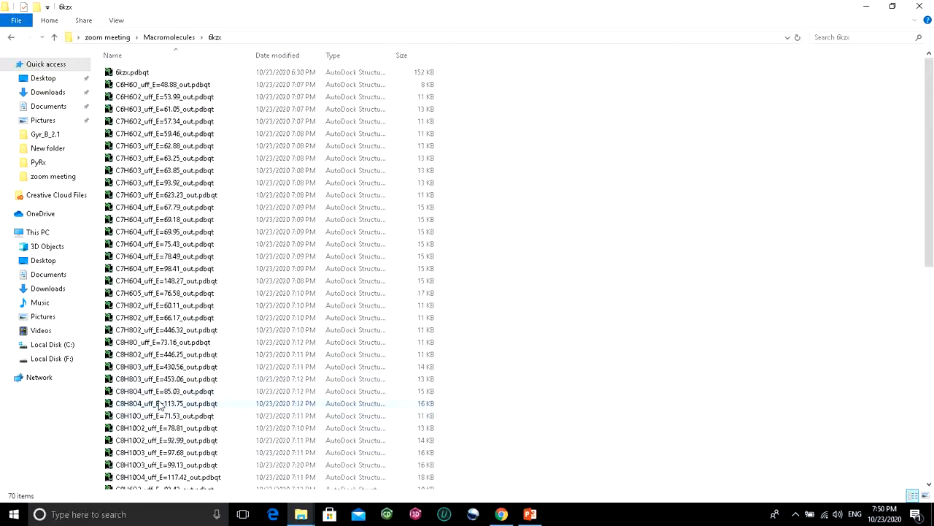
left_click(124, 73)
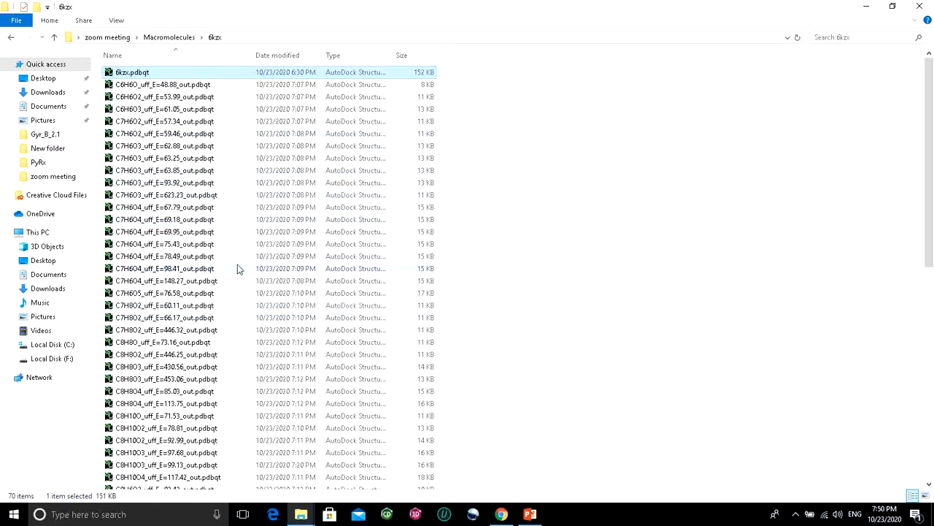
- Open Docking Results.csv from the zoom meeting folder in Excel and review its ligand names and binding affinities
left_click(13, 38)
left_click(13, 38)
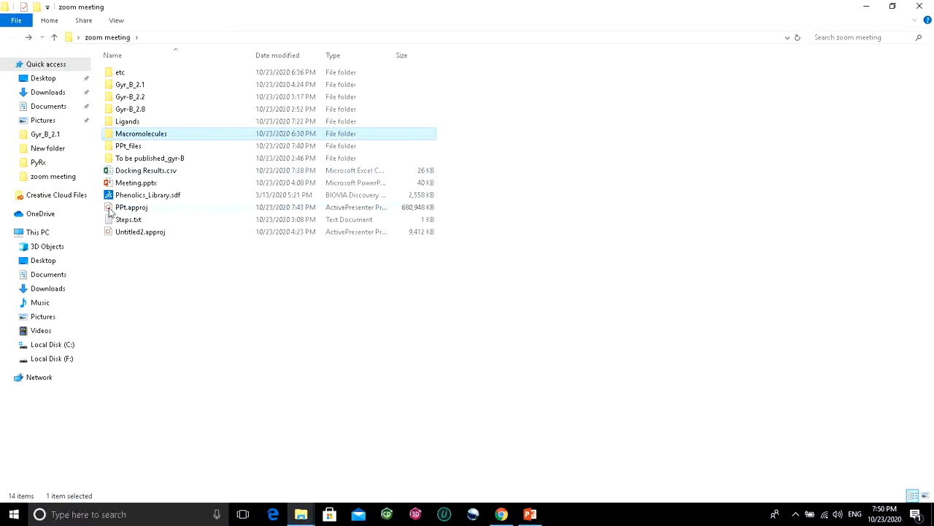
double_click(164, 174)
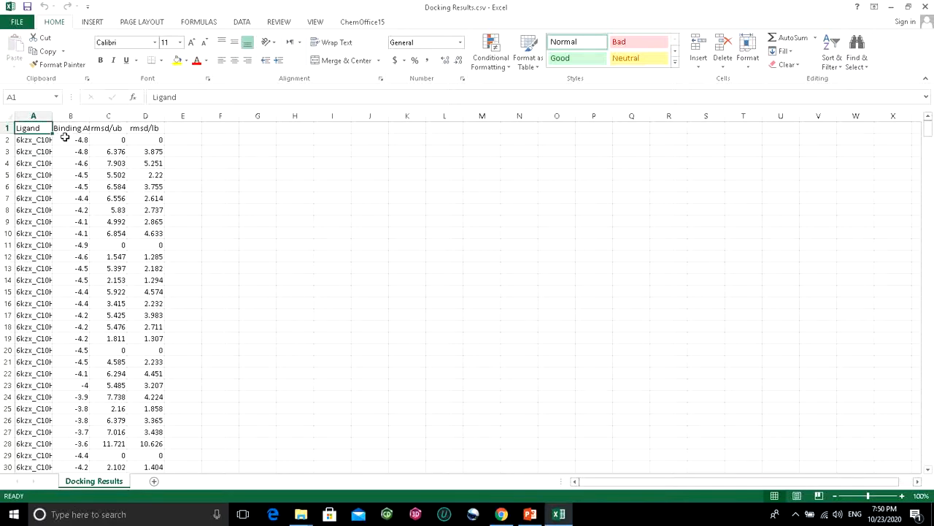
scroll(57, 310, "down", 5)
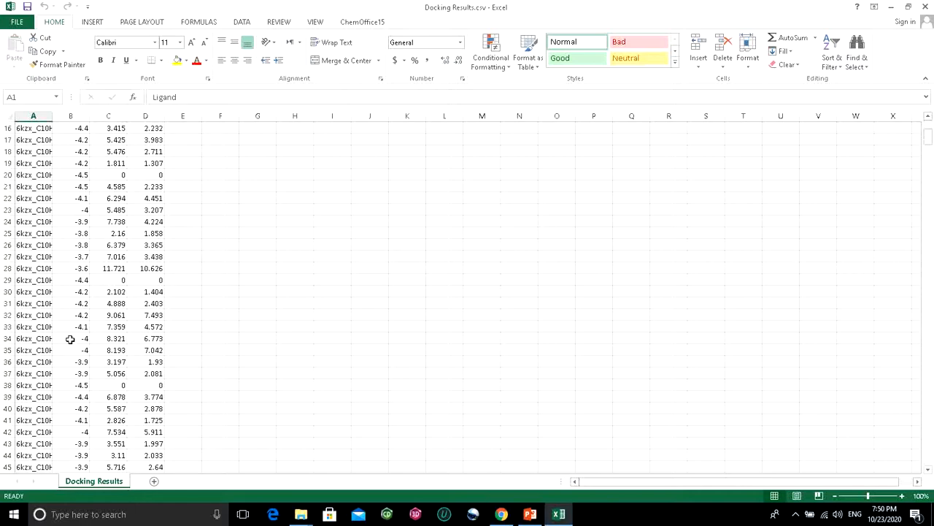
scroll(73, 328, "up", 5)
left_click(75, 141)
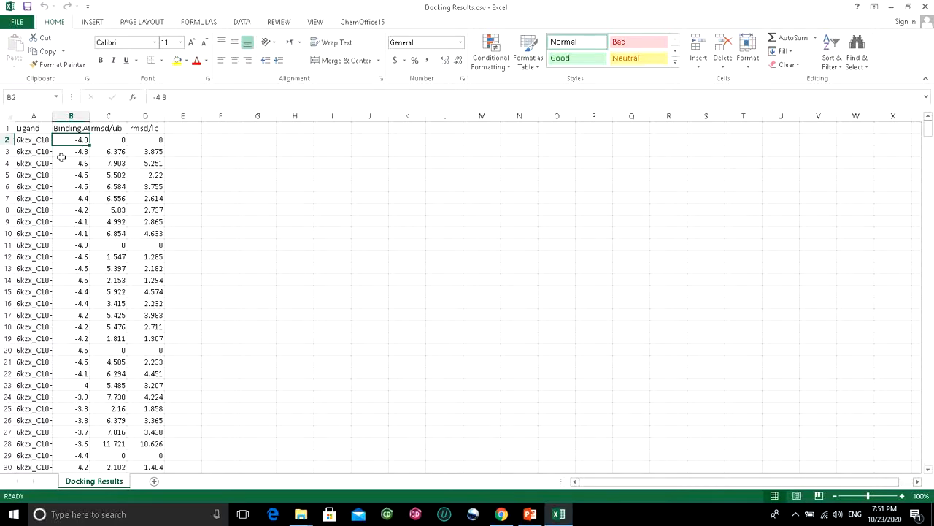
left_click(39, 140)
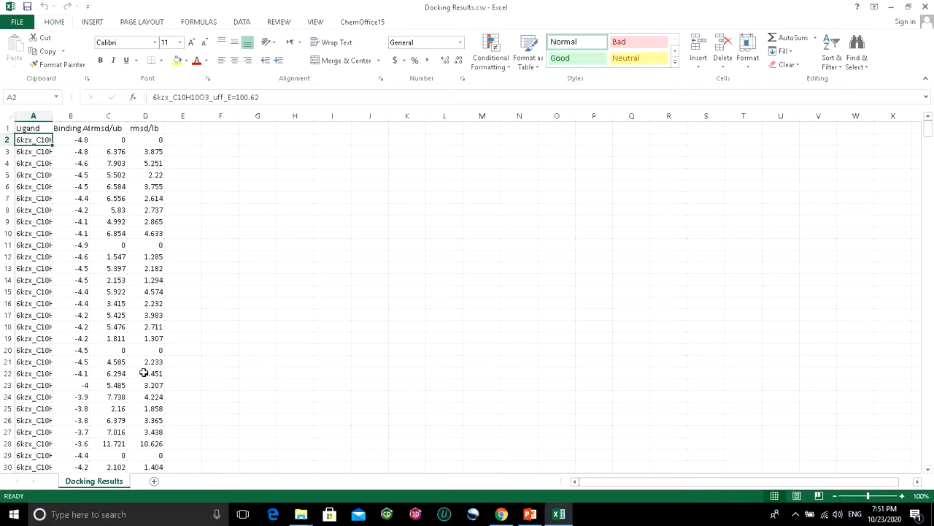
left_click(892, 11)
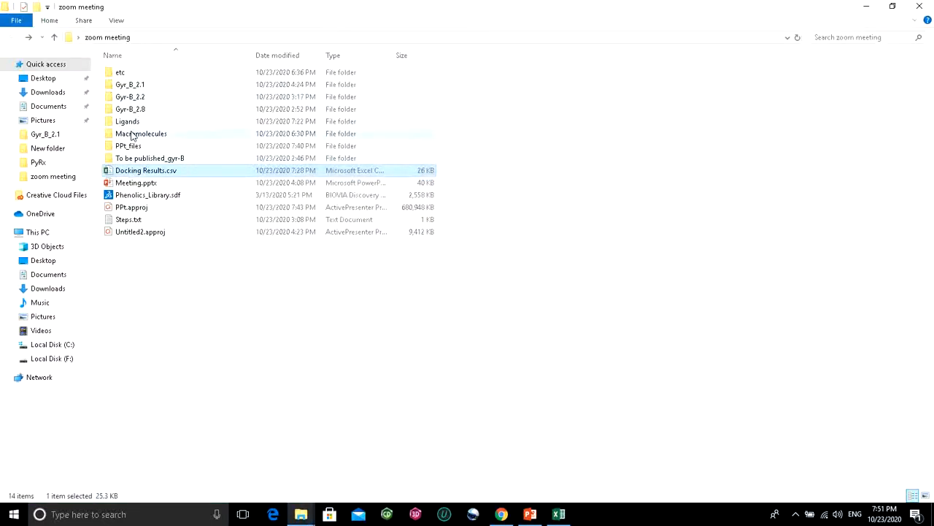
- Return to the 6kzx folder inside Macromolecules and select the 6kzx.pdbqt file
double_click(131, 137)
double_click(121, 79)
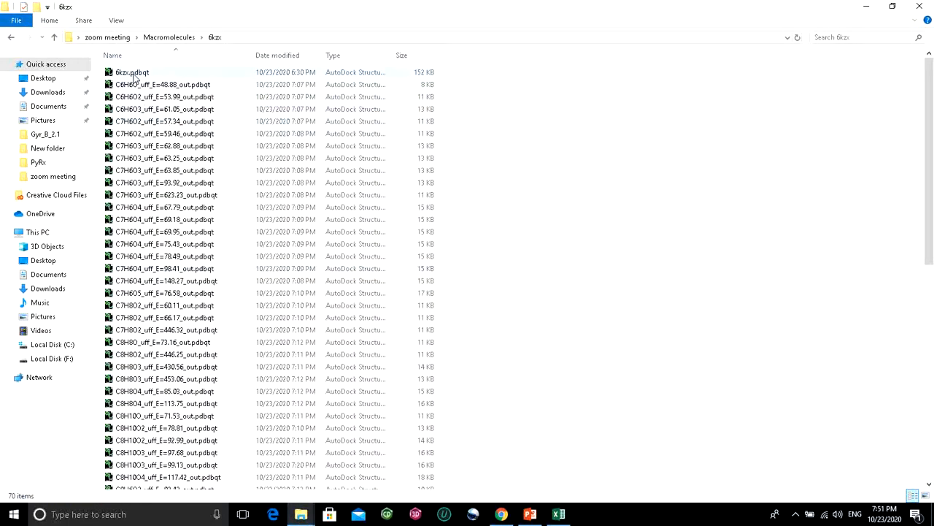
left_click(134, 74)
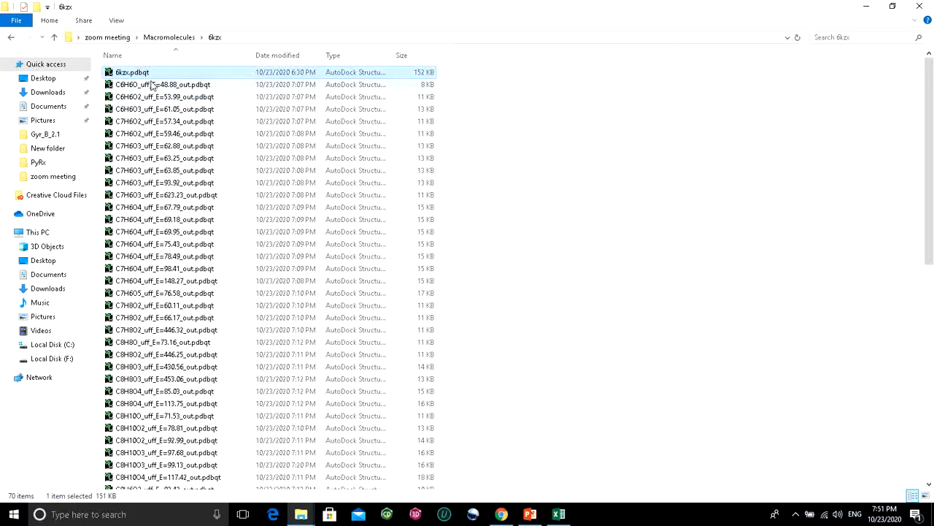
right_click(136, 79)
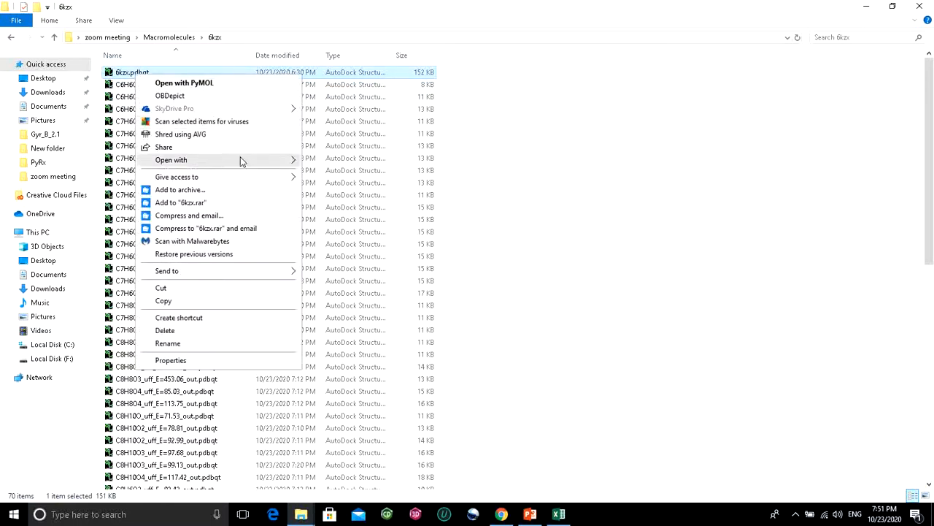
mouse_move(240, 159)
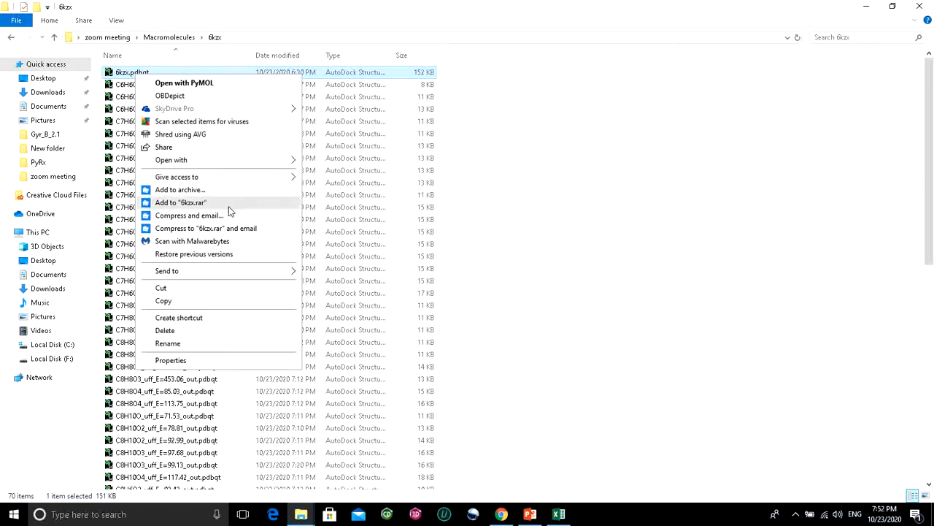
left_click(333, 183)
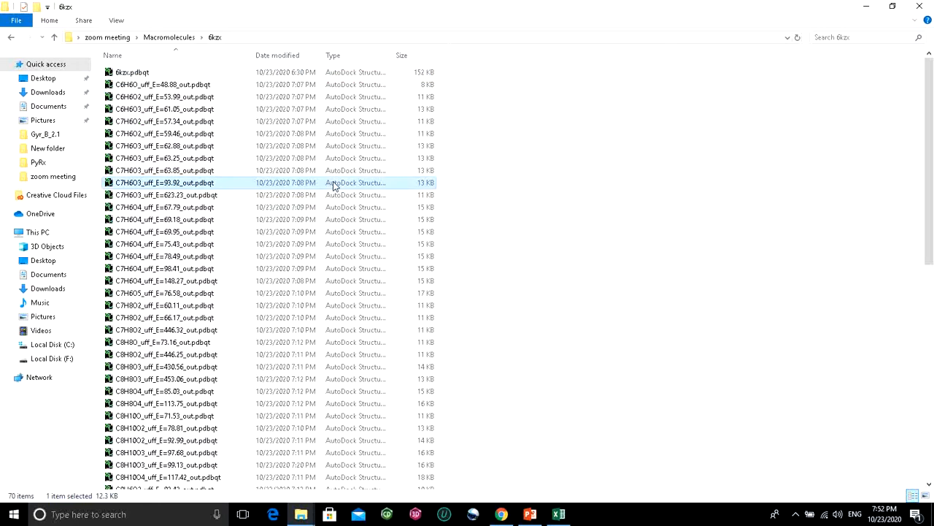
- Open 6kzx.pdbqt with PyMOL, dismiss the activation dialog and maximize the PyMOL window
left_click(129, 73)
right_click(128, 74)
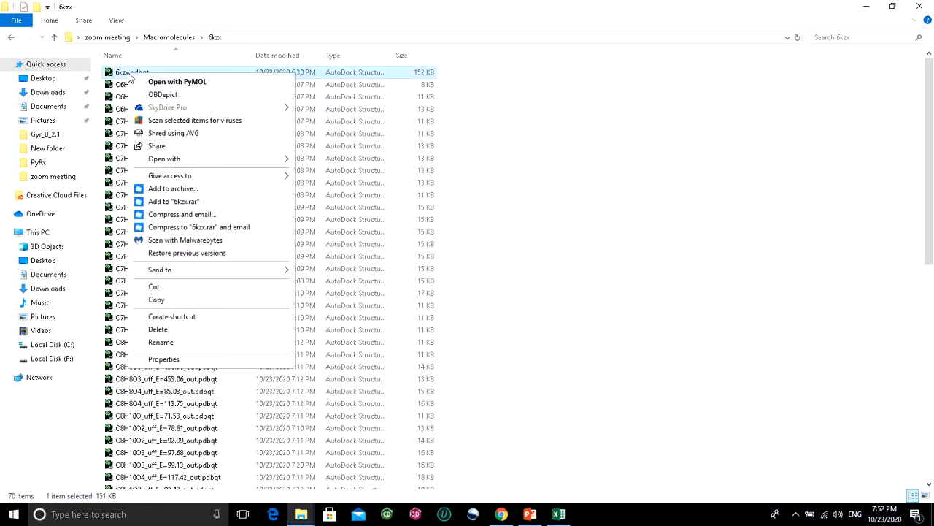
mouse_move(229, 161)
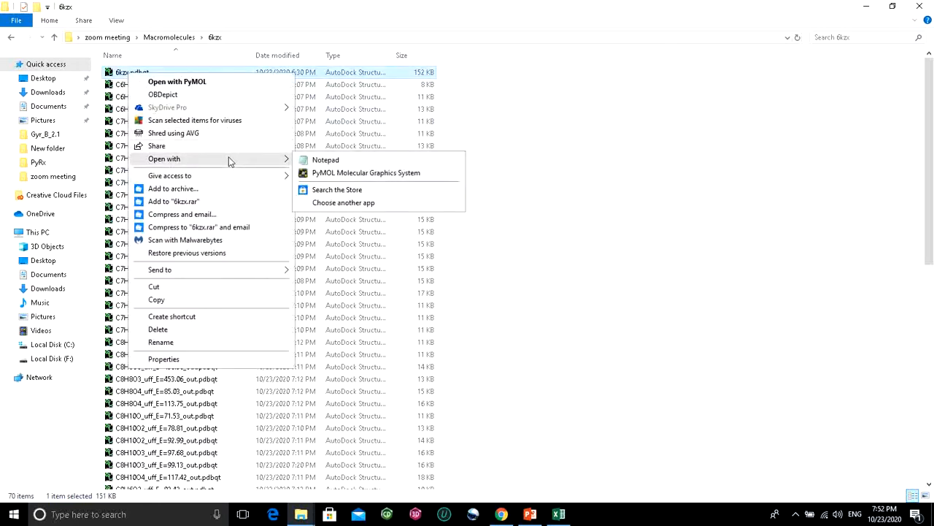
left_click(325, 176)
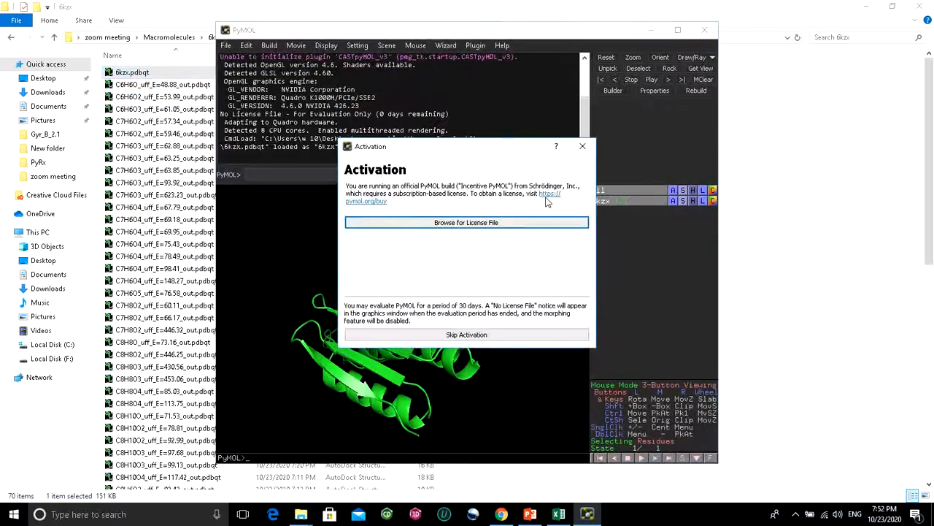
left_click(585, 149)
left_click(678, 30)
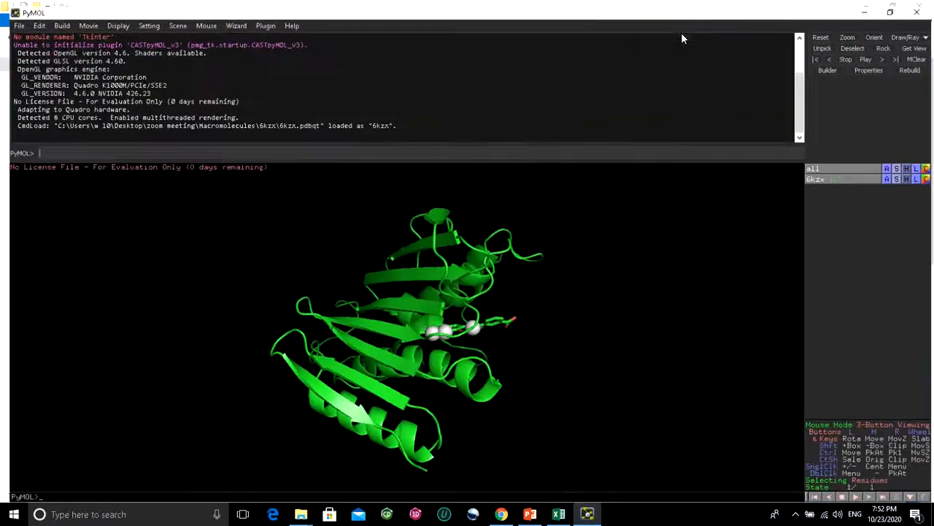
- Rotate the 6kzx structure to examine the protein and its bound ligand from several angles
left_click_drag(539, 273, 307, 337)
left_click_drag(411, 366, 341, 241)
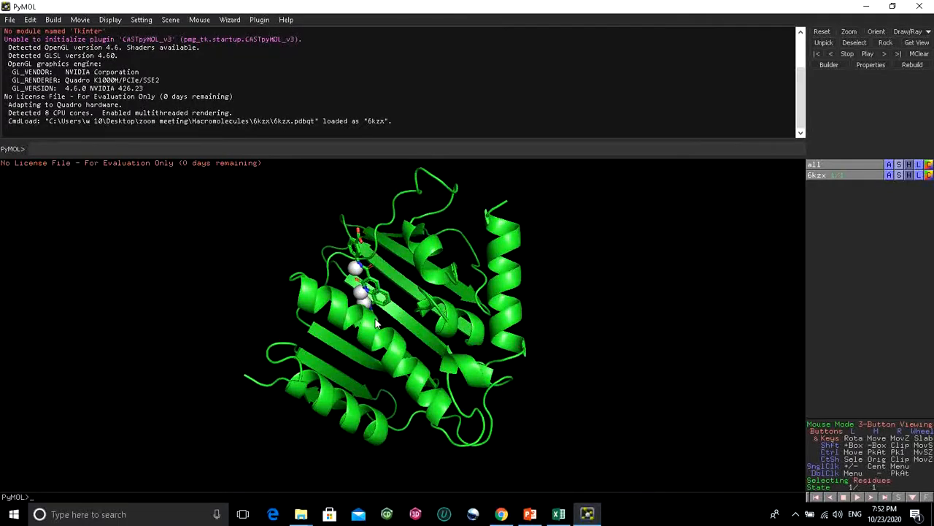
left_click_drag(389, 353, 408, 334)
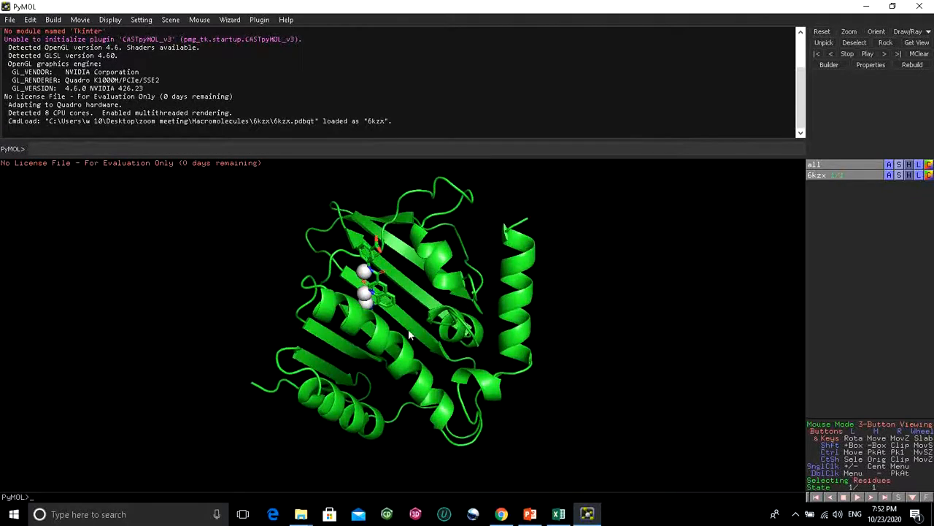
left_click_drag(372, 213, 368, 307)
left_click_drag(416, 334, 437, 335)
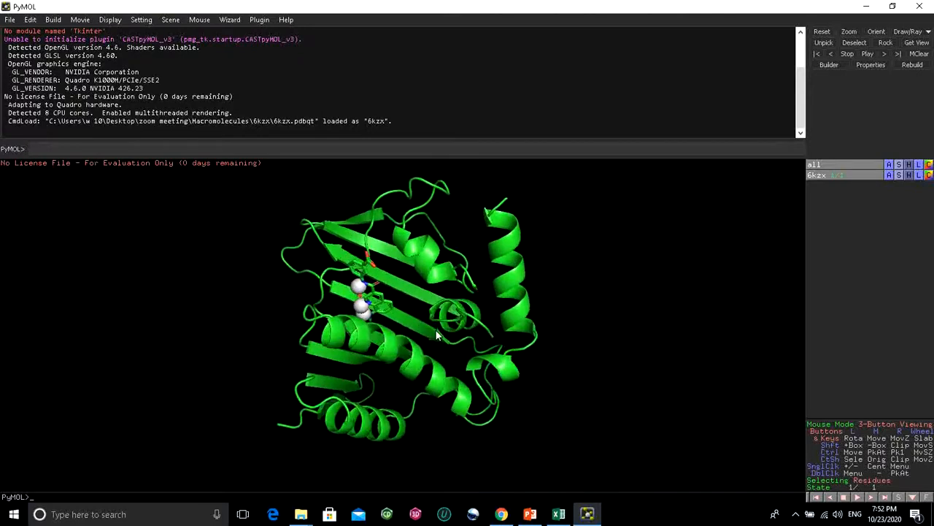
- Select the co-crystallized ligand E0L in the 6kzx structure and remove its atoms
left_click(361, 266)
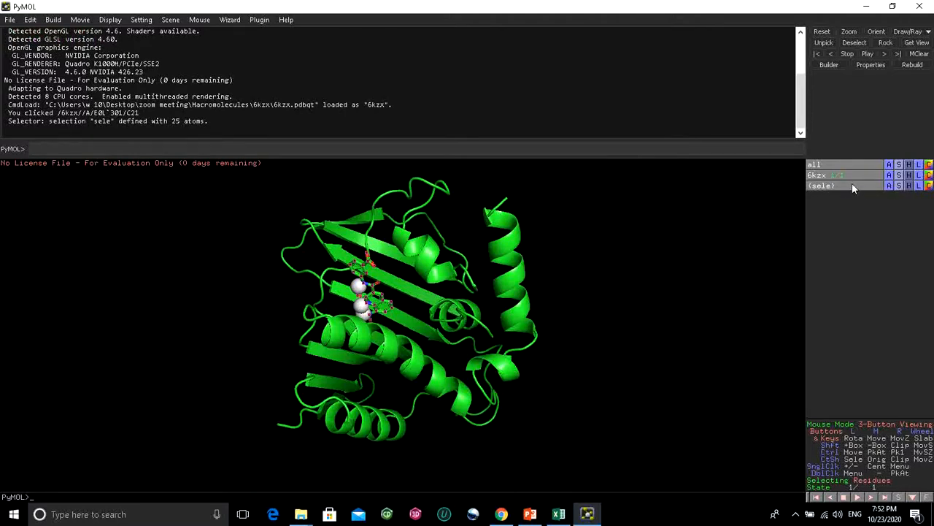
left_click(891, 185)
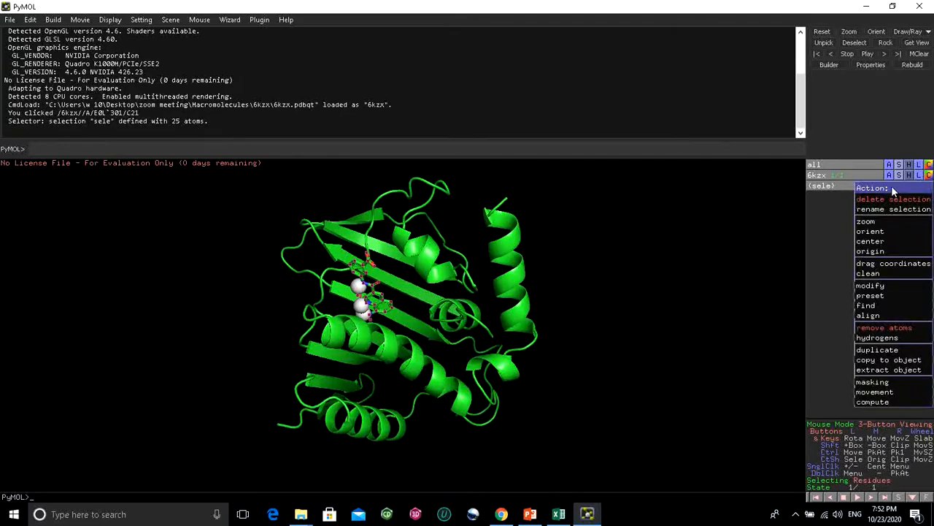
left_click(892, 330)
left_click_drag(598, 310, 337, 362)
left_click_drag(380, 337, 420, 362)
- Select the leftover white hydrogen spheres of residue E0L and remove those atoms from the structure
left_click(346, 298)
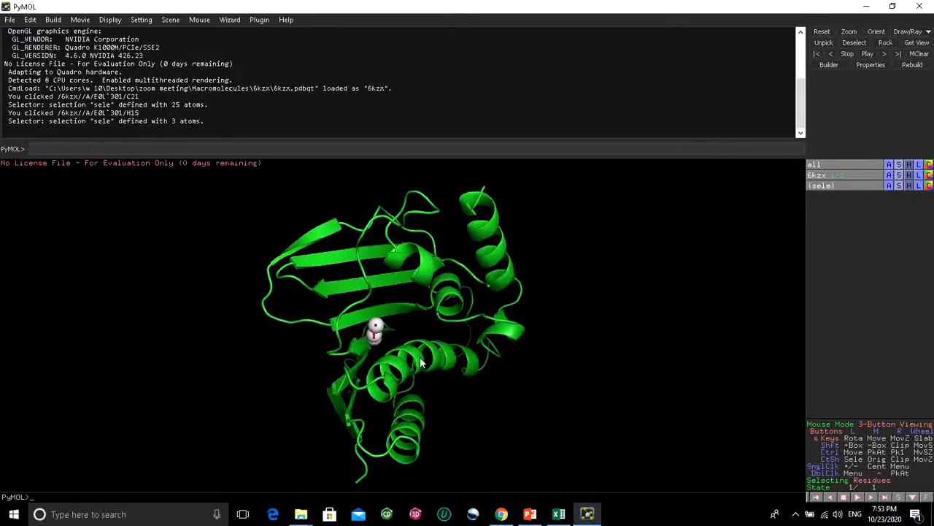
left_click(888, 186)
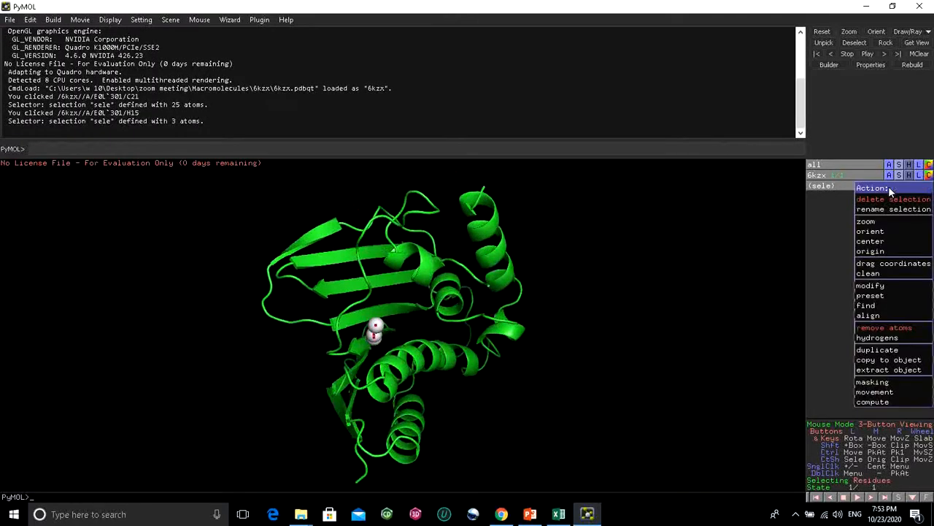
left_click(906, 330)
left_click_drag(657, 351, 198, 351)
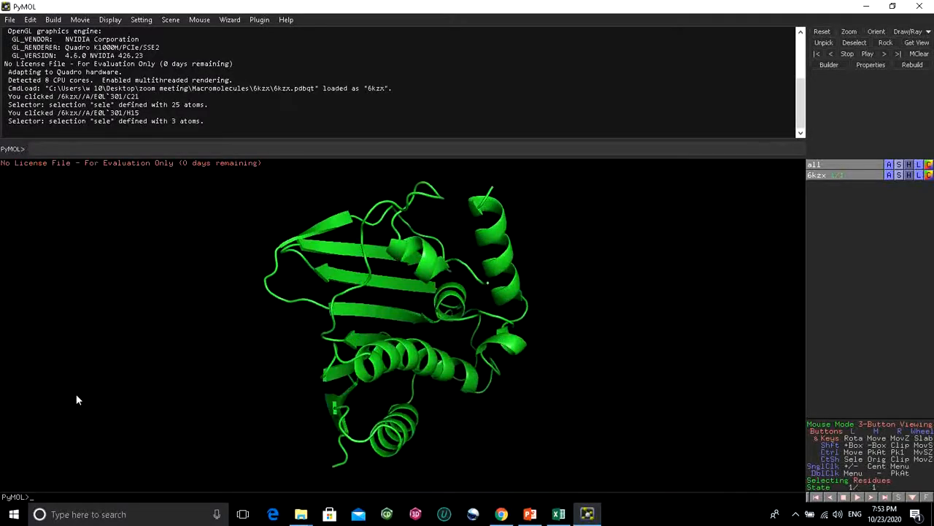
- Start opening a file and browse to the 6kzx folder inside Macromolecules in the Desktop's zoom meeting folder
left_click(11, 21)
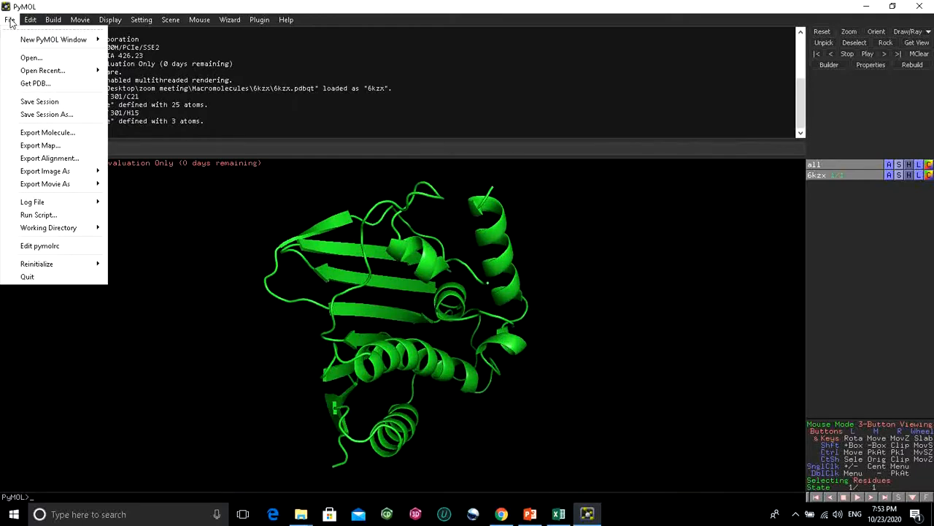
left_click(29, 57)
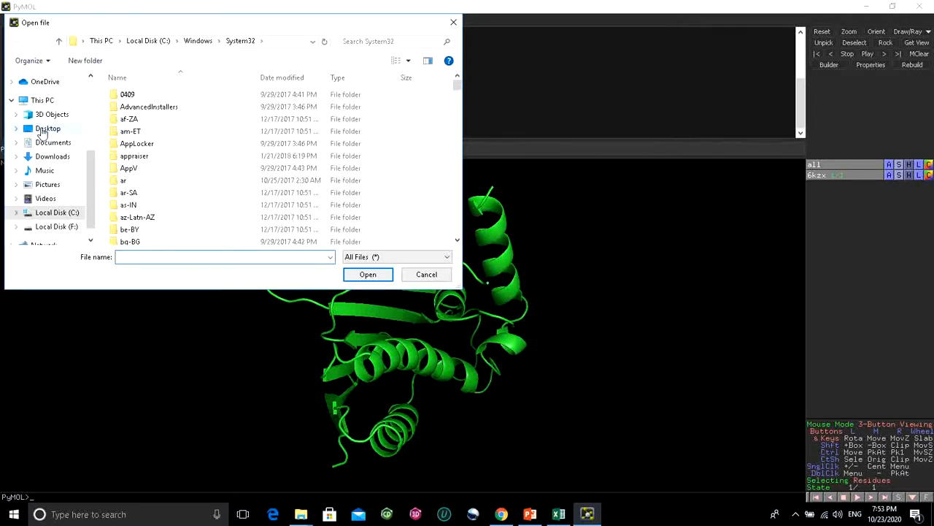
left_click(44, 132)
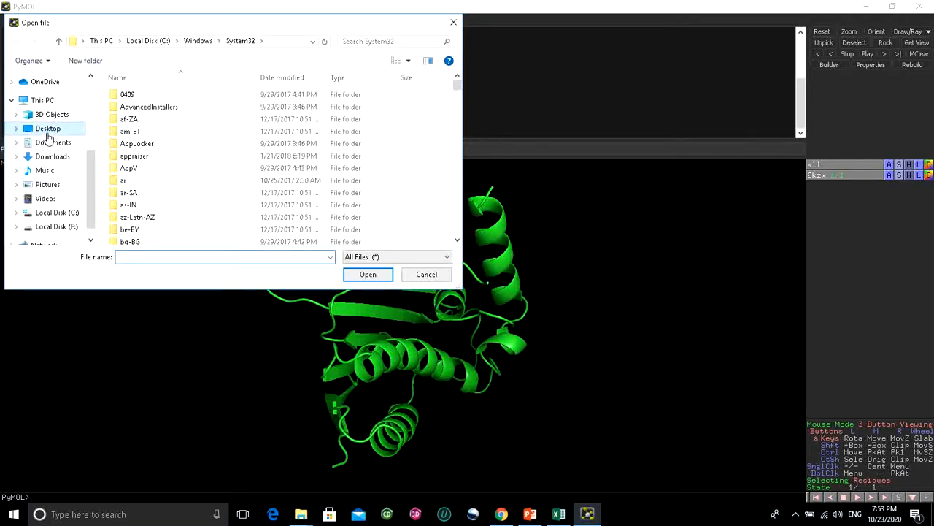
scroll(198, 164, "down", 5)
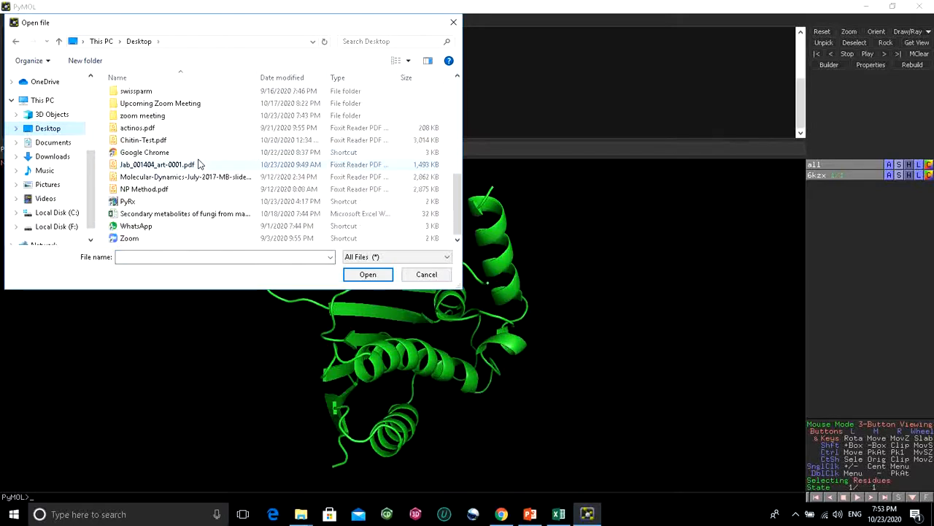
double_click(155, 117)
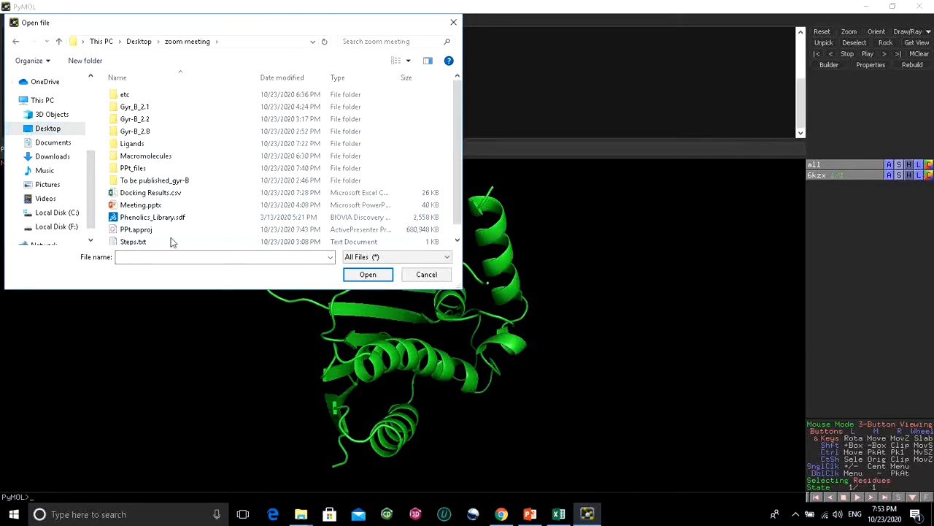
double_click(139, 157)
double_click(126, 95)
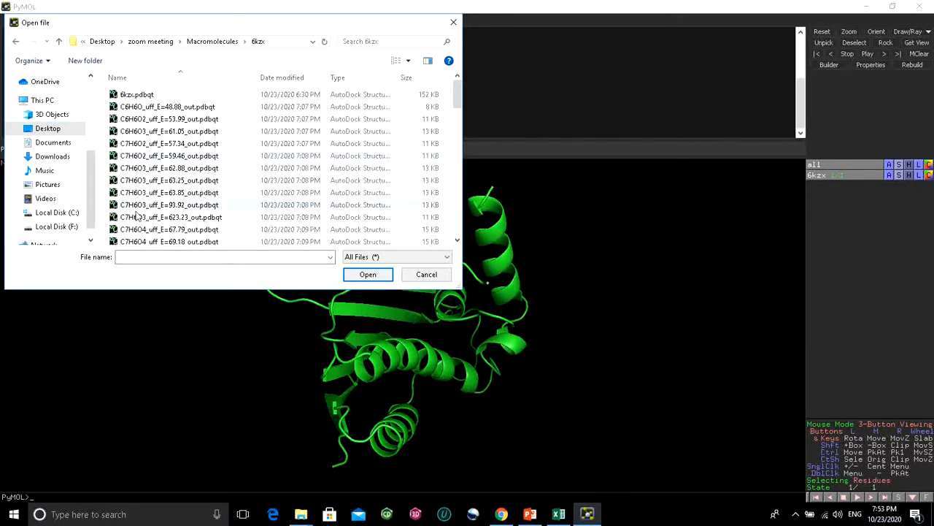
- Check the full name of the first ligand in Docking Results.csv in Excel, then return to PyMOL
left_click(559, 515)
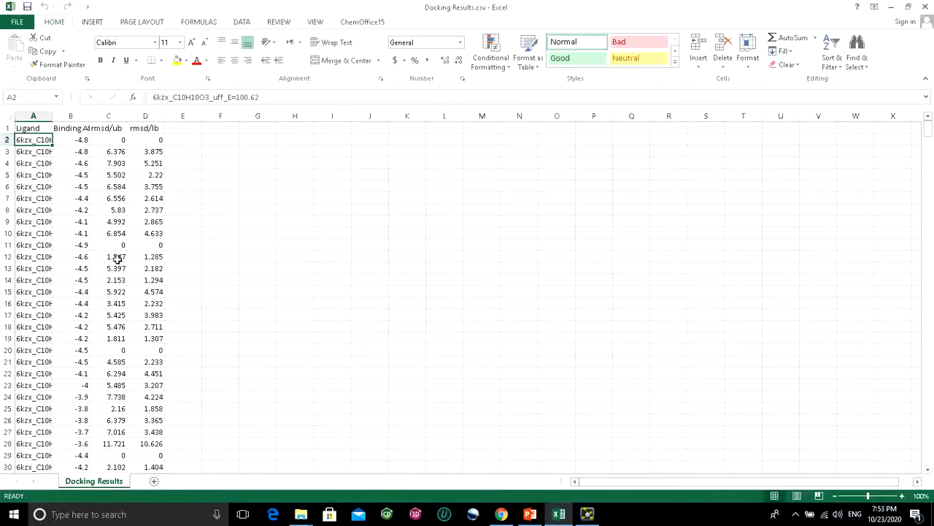
double_click(44, 139)
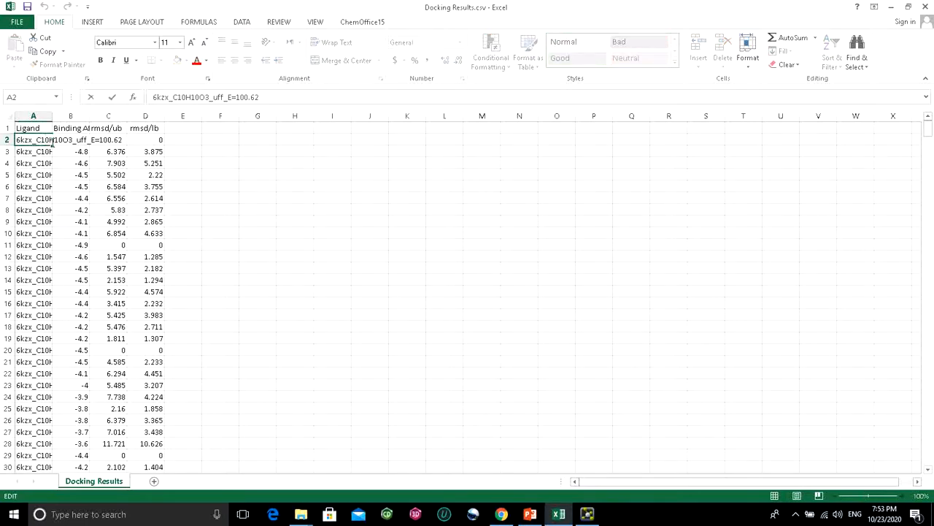
left_click(73, 155)
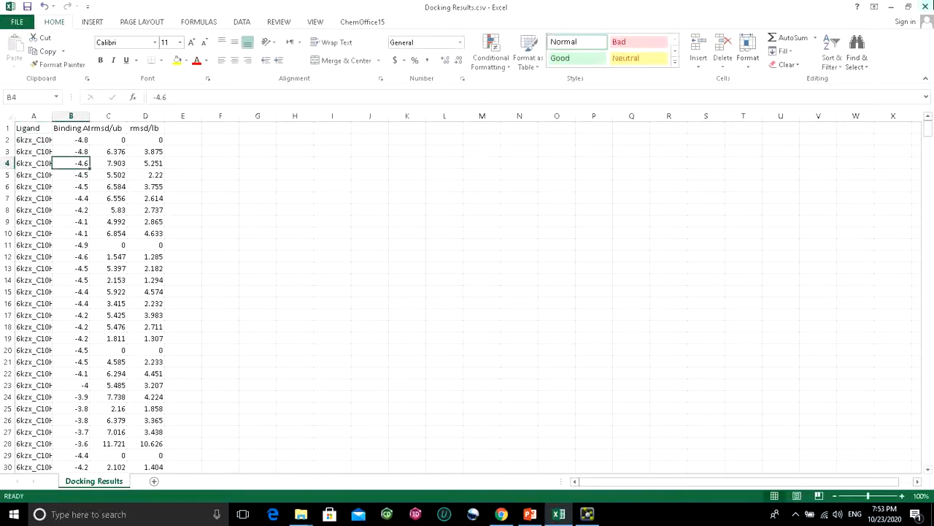
left_click(890, 7)
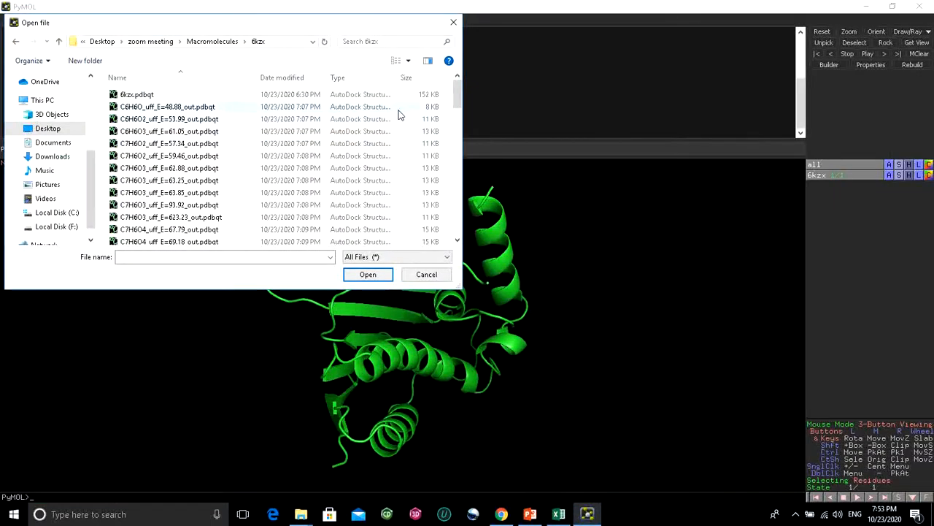
- Load the docked ligand file C10H10O3_uff_E=139.81_out.pdbqt from the 6kzx folder
left_click_drag(457, 94, 383, 202)
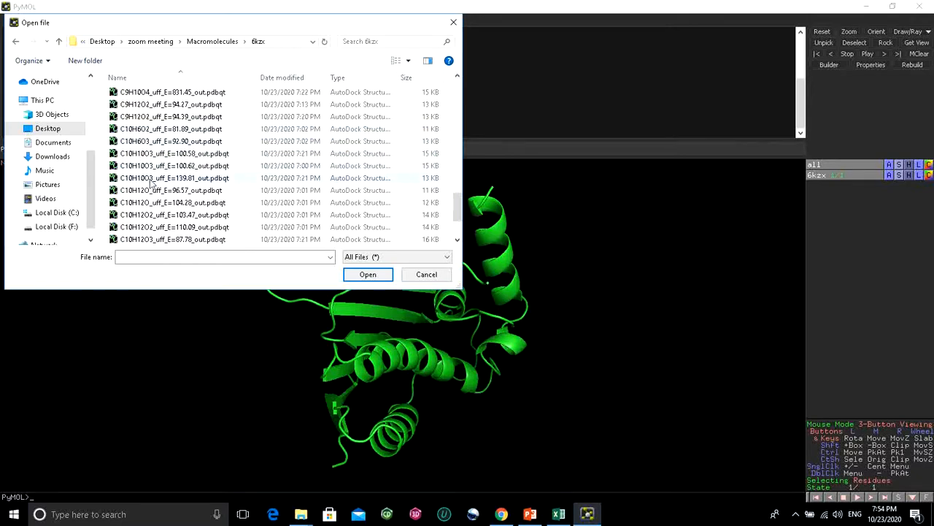
left_click(144, 178)
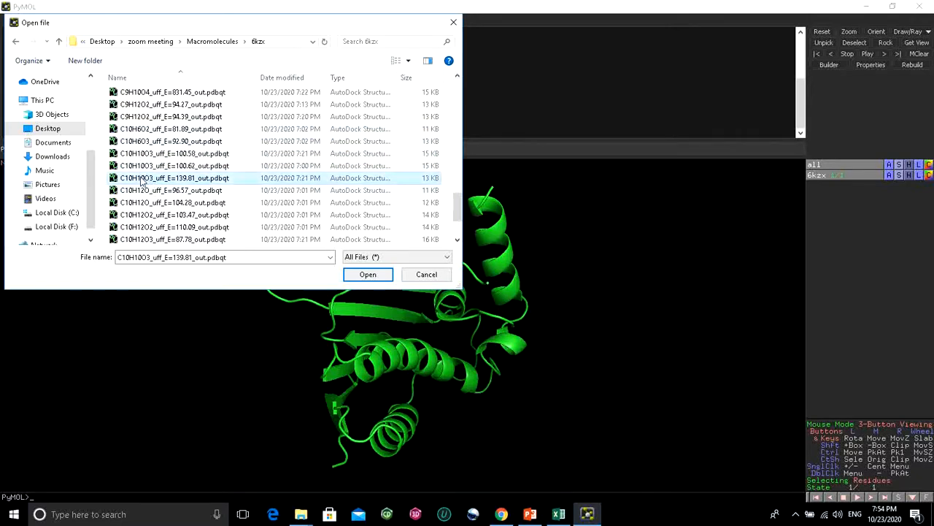
left_click(370, 273)
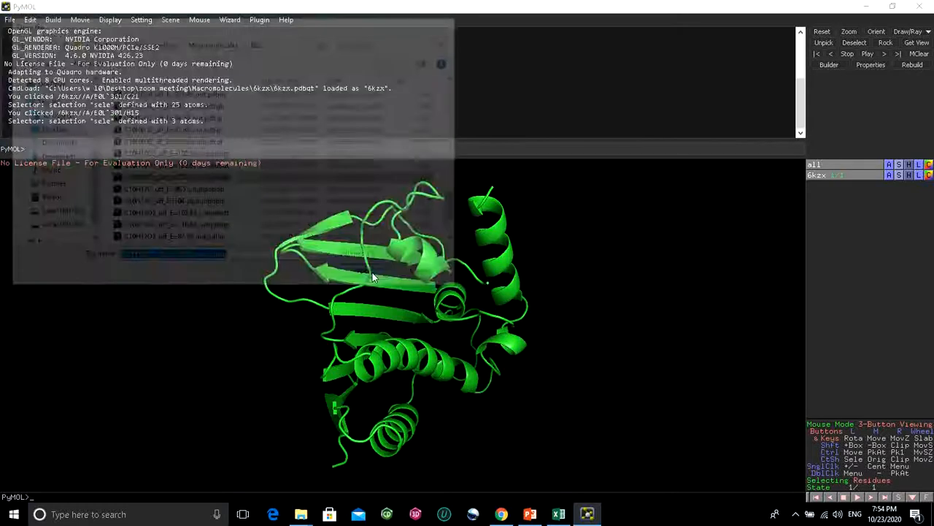
- Rotate the complex to examine the docked ligand's position in the 6kzx binding site
left_click_drag(429, 335, 420, 369)
scroll(502, 382, "up", 7)
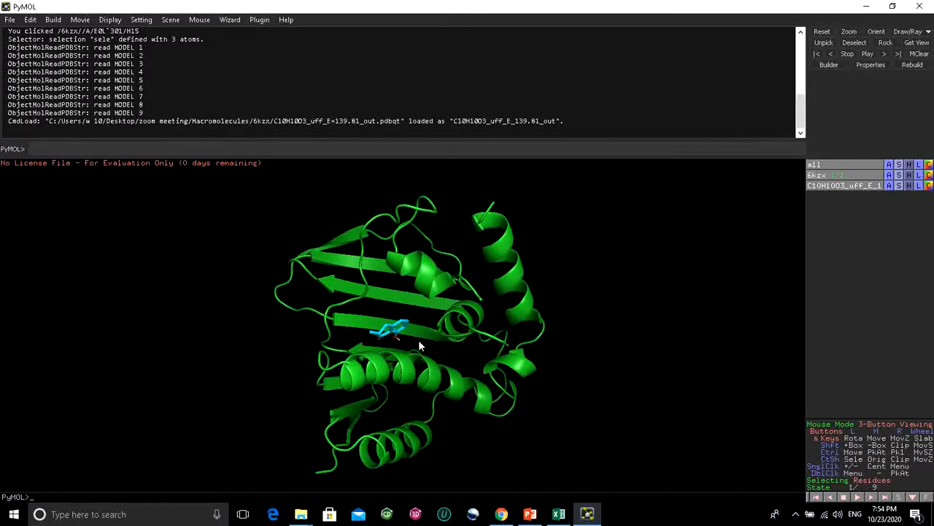
left_click_drag(390, 337, 386, 300)
left_click_drag(463, 329, 450, 321)
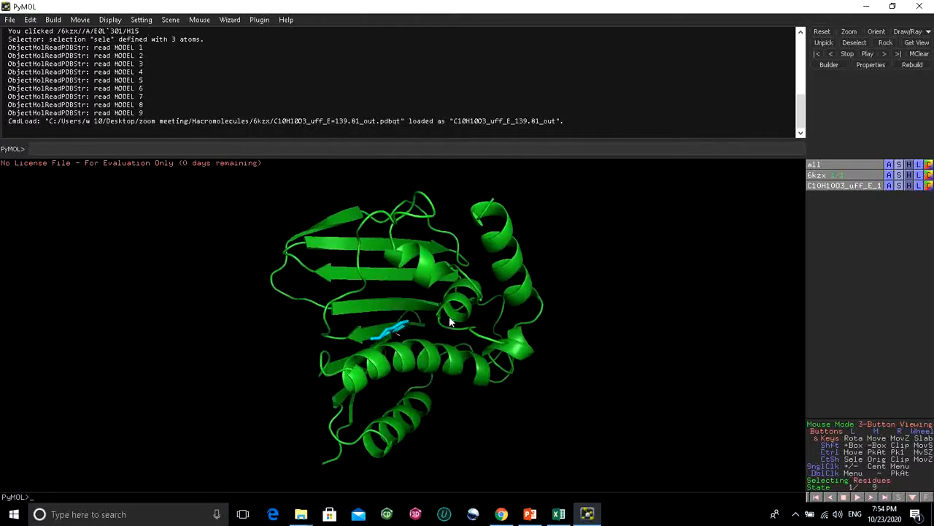
left_click_drag(371, 375, 506, 338)
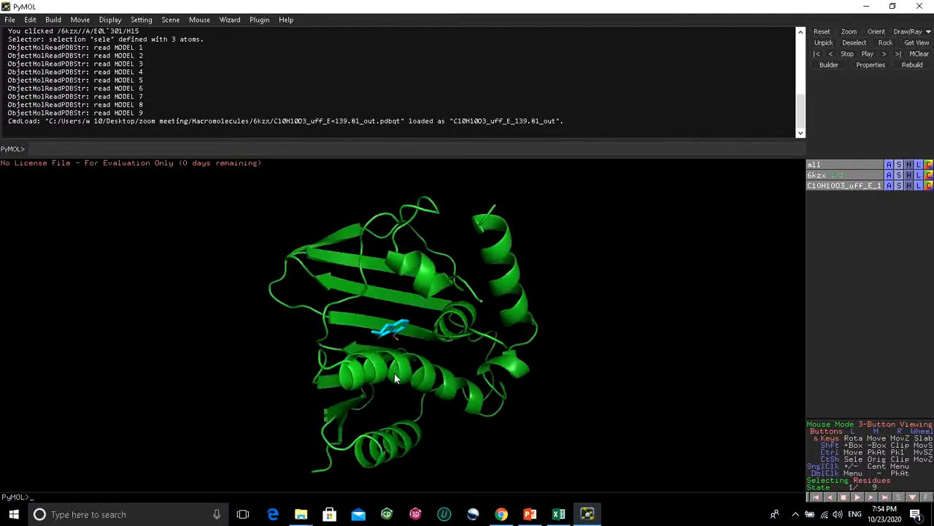
left_click_drag(395, 378, 398, 367)
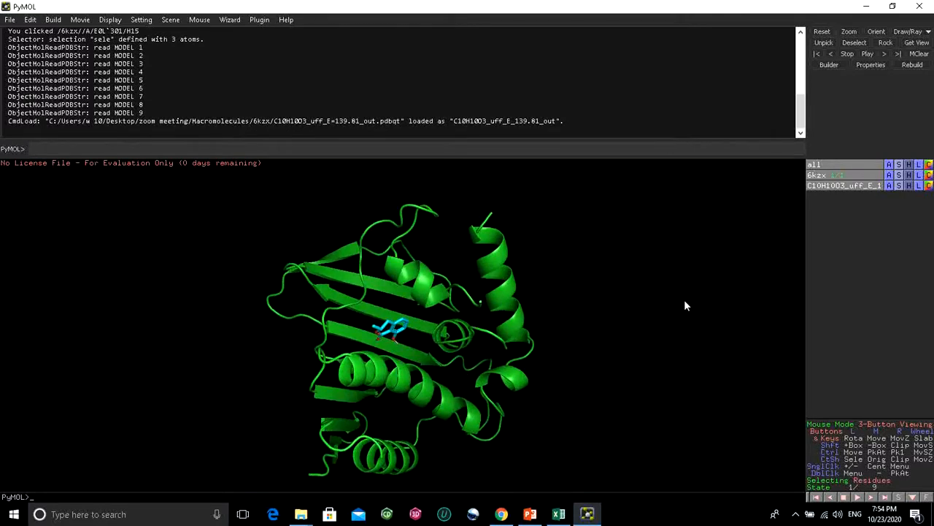
- Find the polar contacts of the 6kzx object to any atoms
left_click(890, 176)
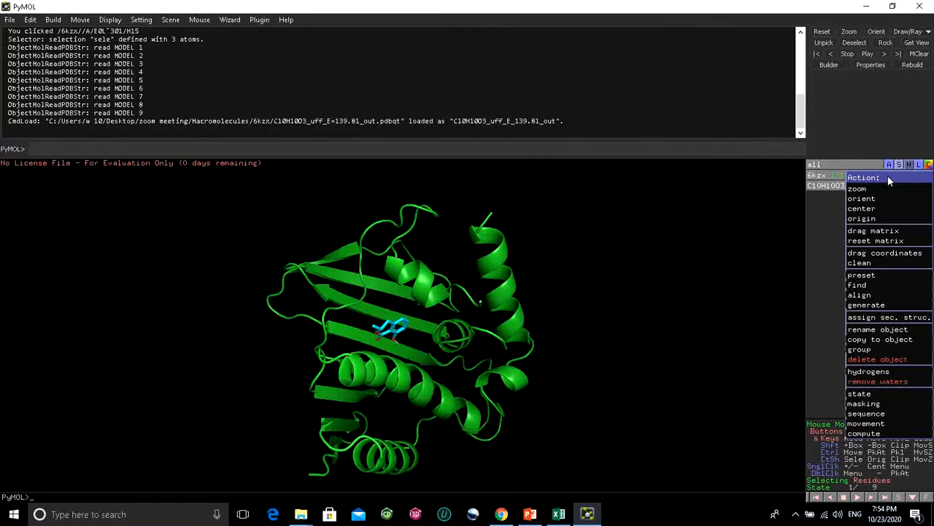
mouse_move(870, 287)
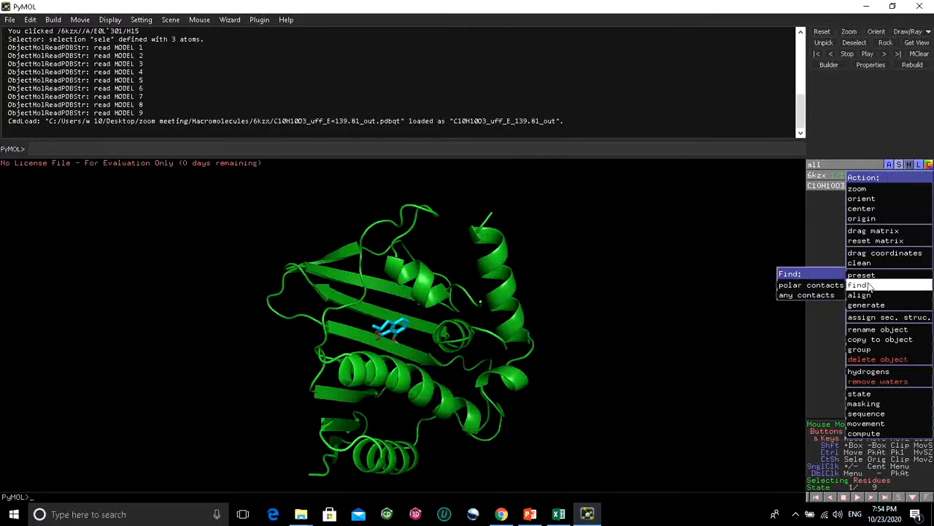
mouse_move(833, 290)
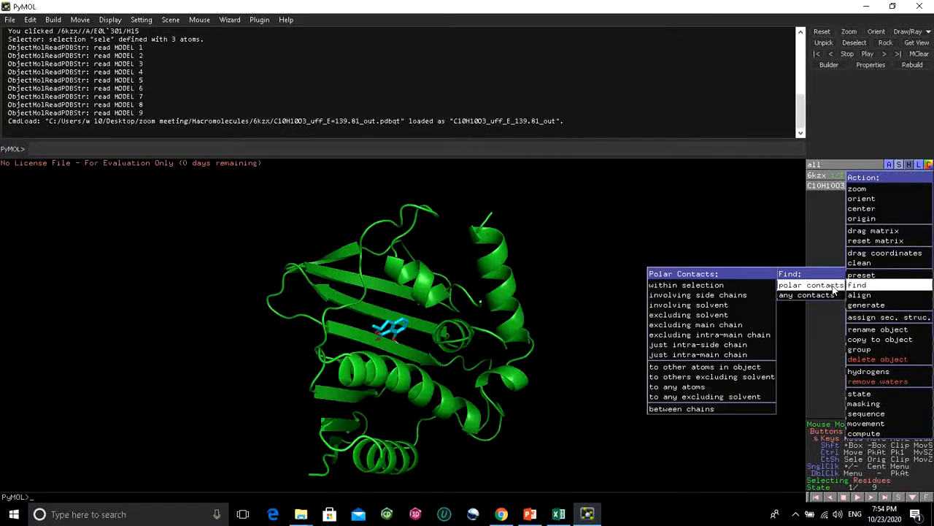
left_click(693, 390)
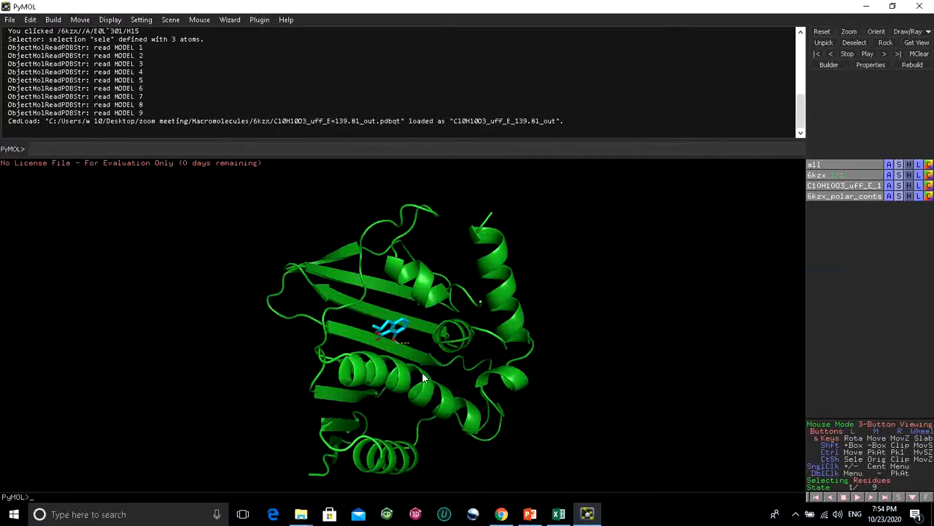
- Zoom in and rotate the complex to examine the polar contact between the docked ligand and the protein from several angles
left_click_drag(424, 378, 445, 322)
left_click_drag(393, 359, 431, 283)
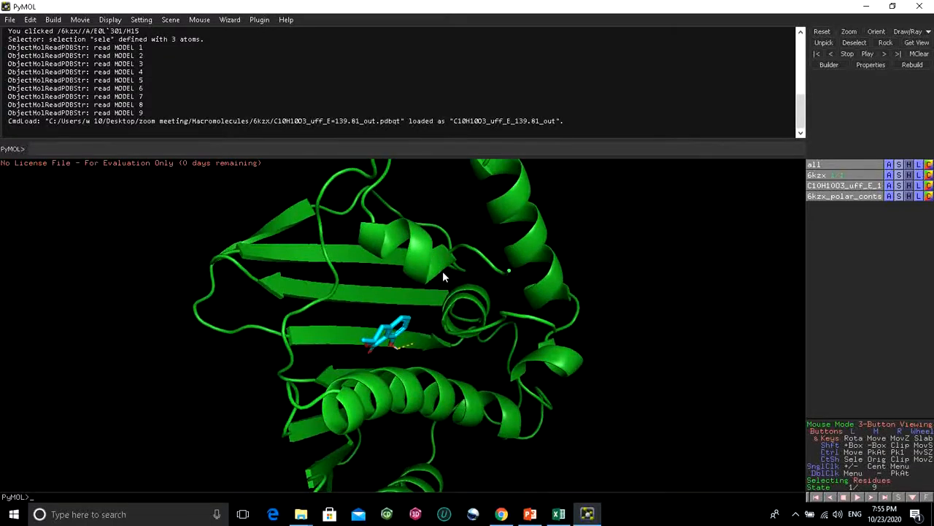
left_click_drag(442, 273, 427, 363)
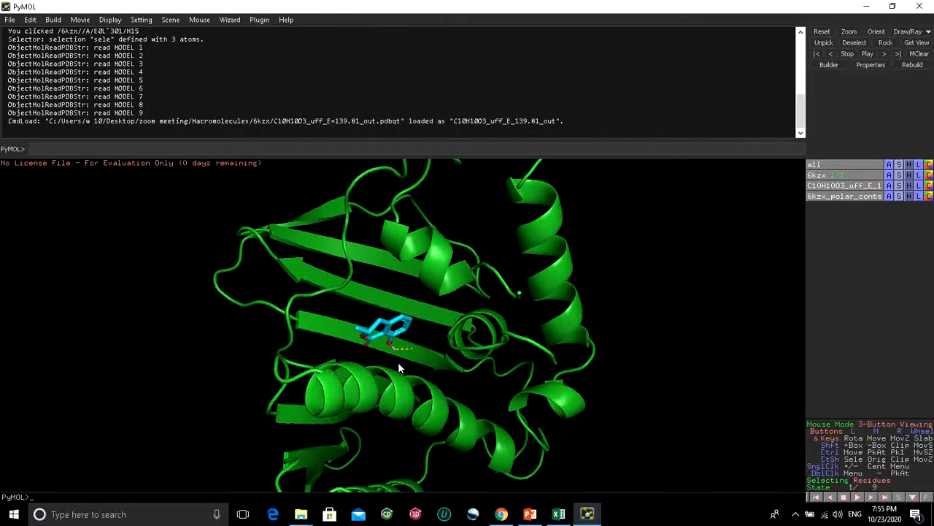
left_click_drag(471, 328, 453, 340)
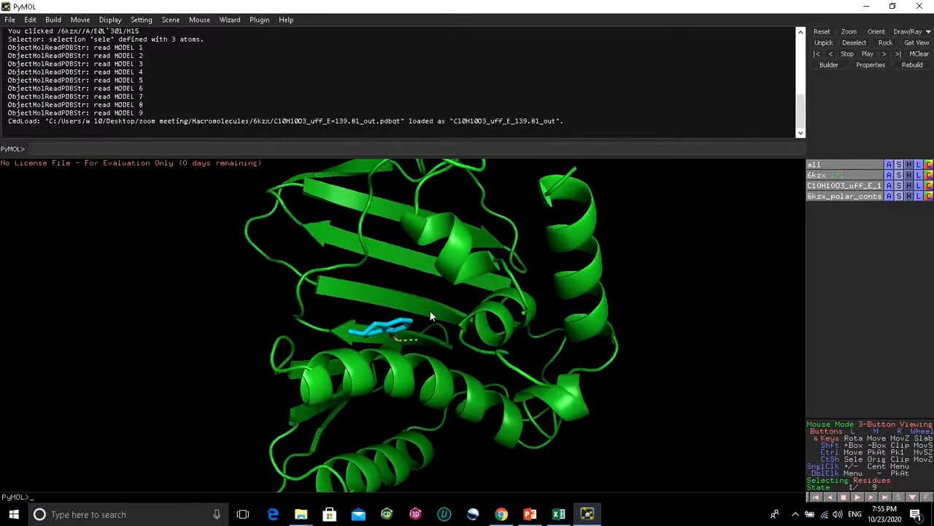
left_click_drag(480, 384, 454, 358)
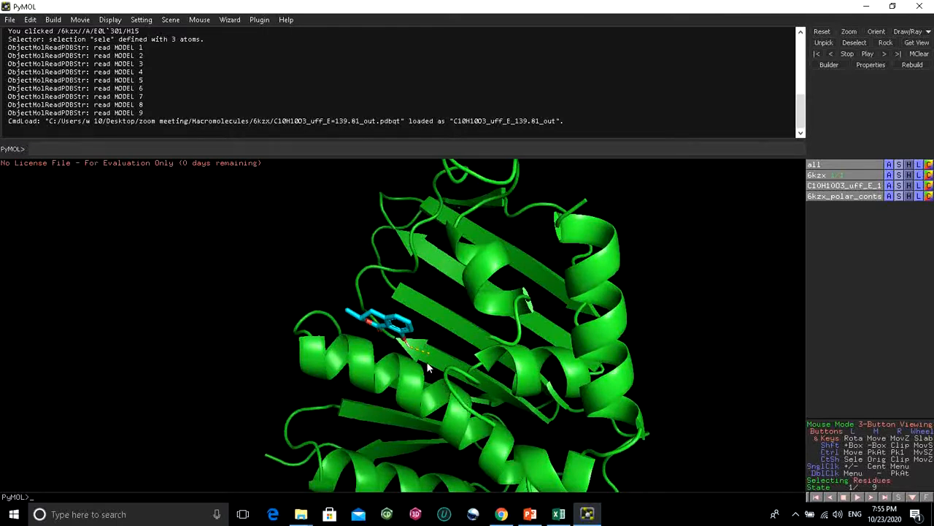
left_click_drag(427, 369, 453, 376)
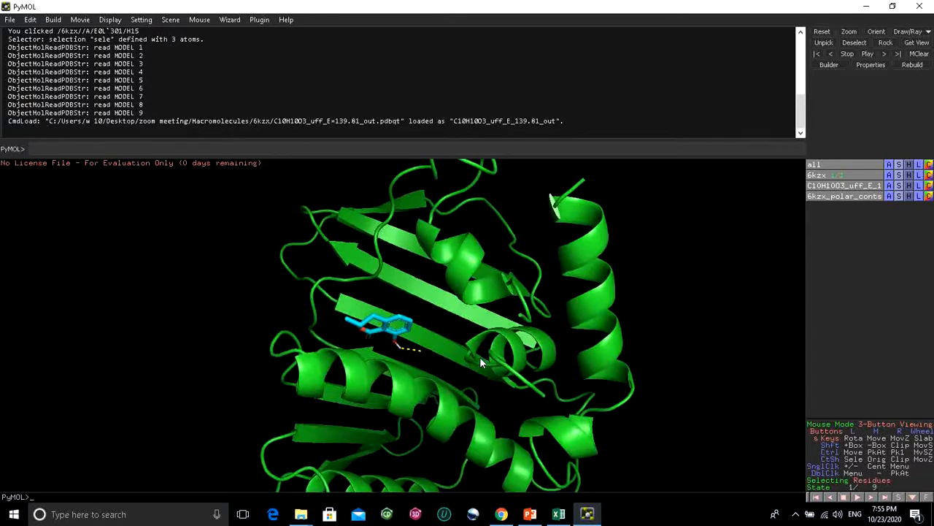
left_click_drag(416, 379, 395, 380)
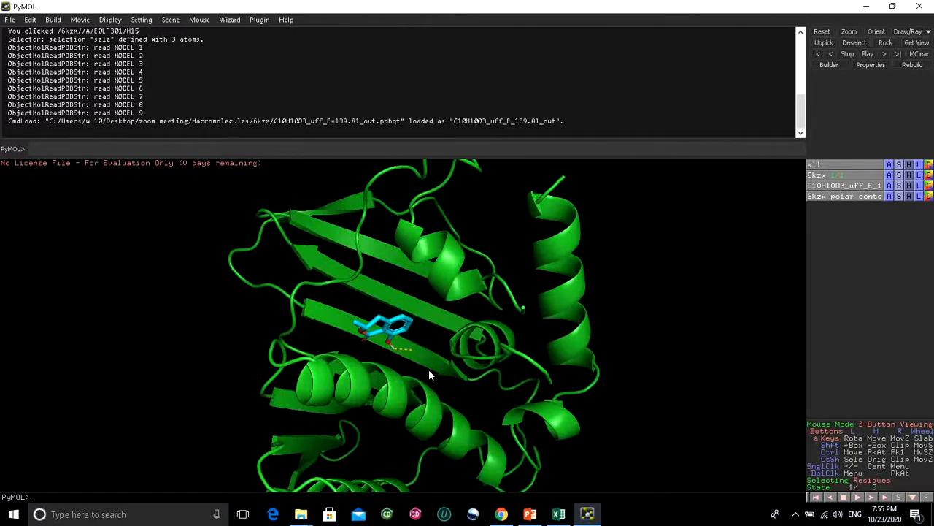
left_click_drag(437, 350, 437, 358)
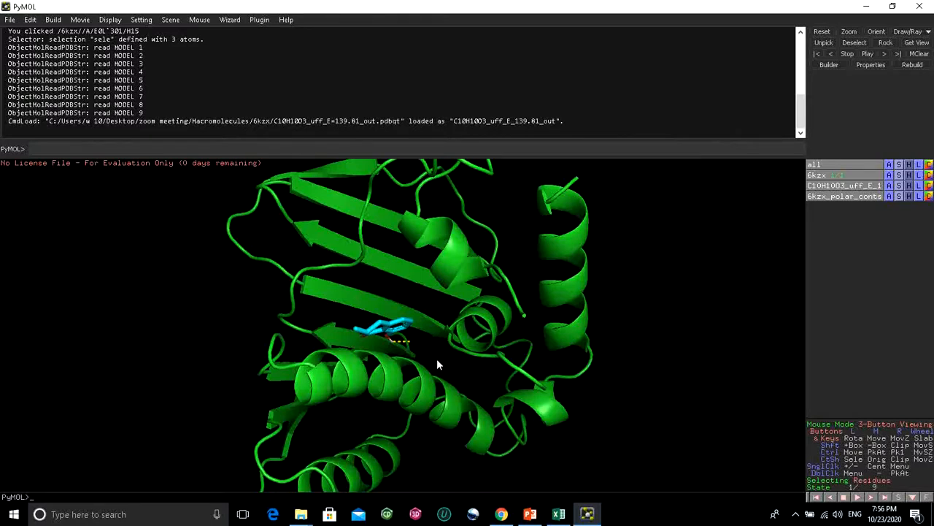
left_click_drag(437, 359, 388, 334)
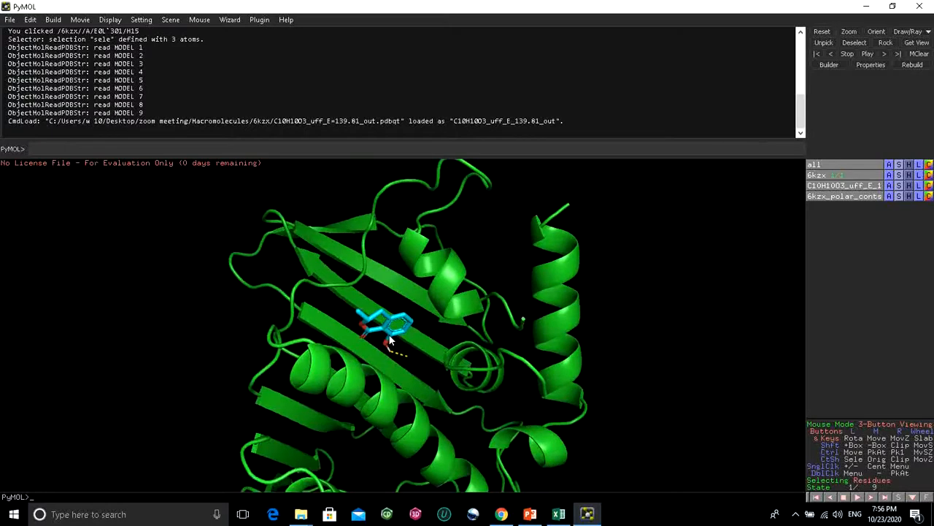
left_click_drag(388, 333, 390, 373)
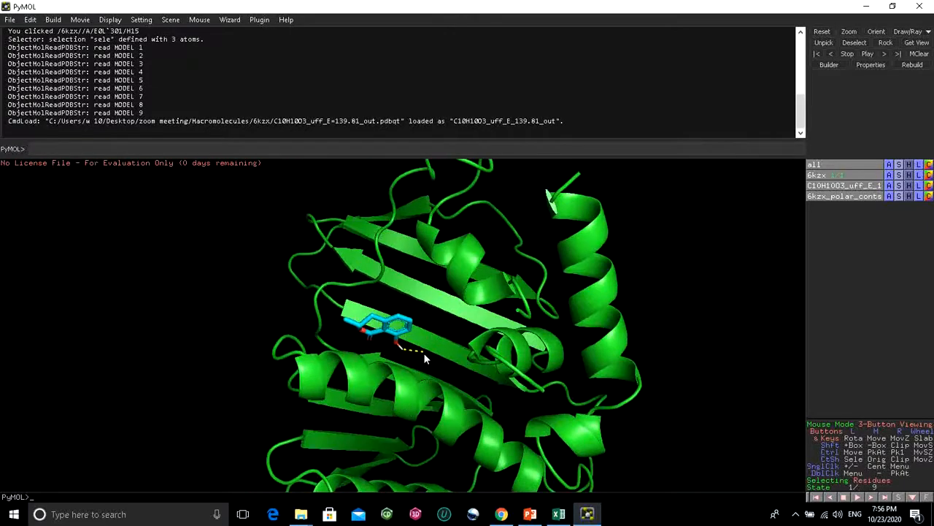
left_click_drag(527, 338, 438, 308)
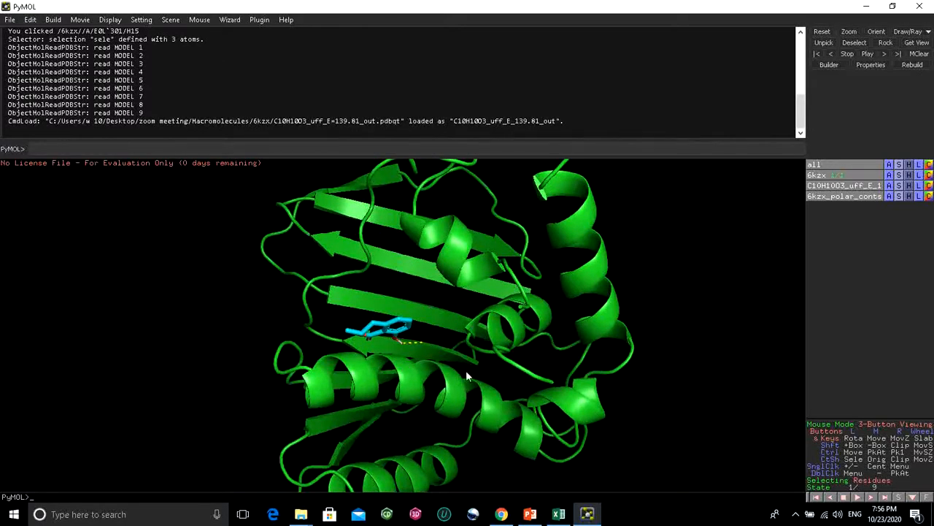
left_click_drag(468, 374, 475, 282)
left_click_drag(463, 324, 363, 363)
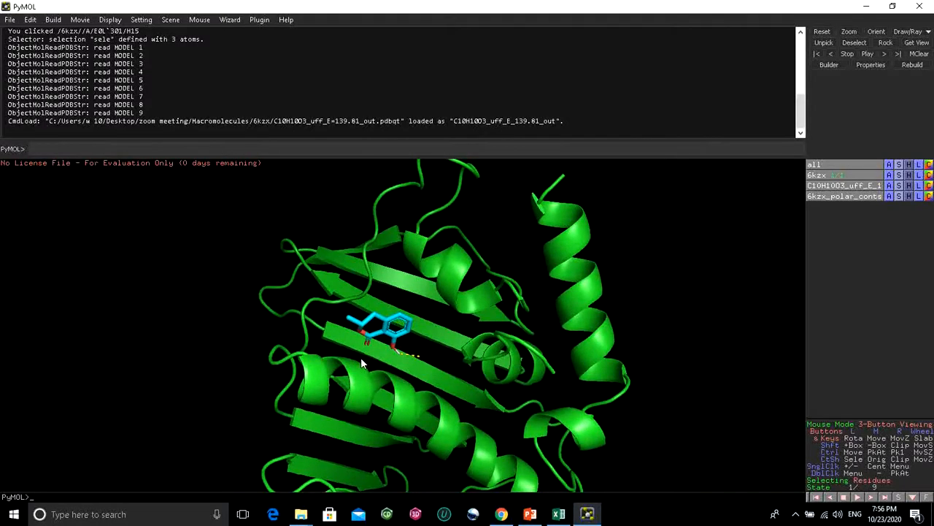
- Switch to the Meeting.pptx presentation in PowerPoint to review the docking workflow outline
left_click(531, 515)
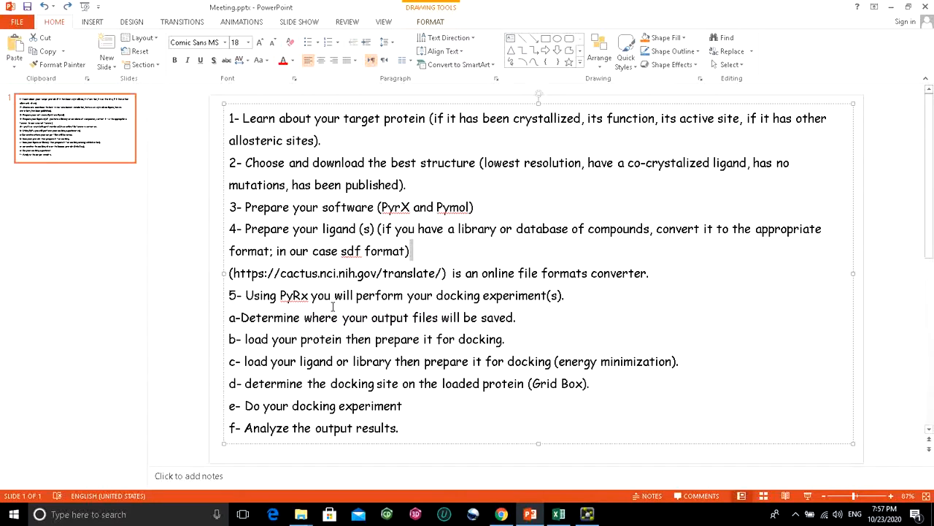
left_click(795, 516)
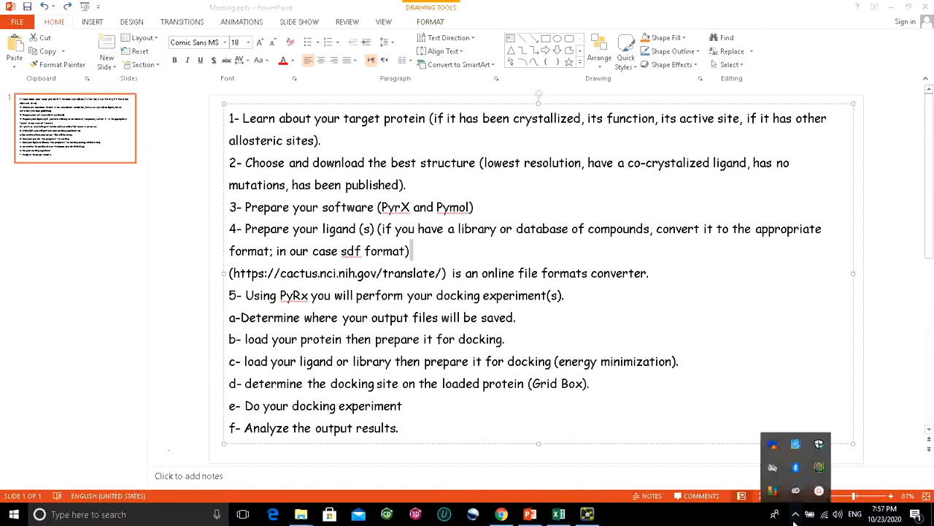
left_click(819, 490)
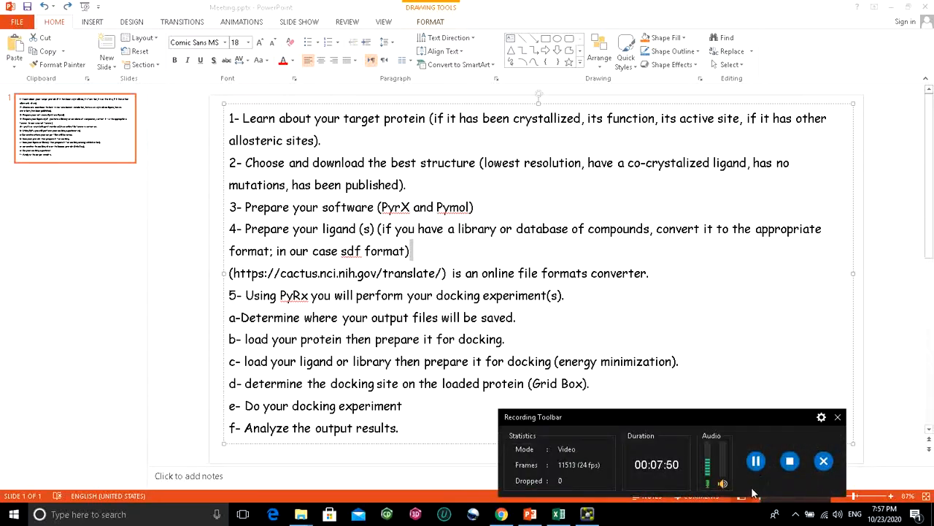